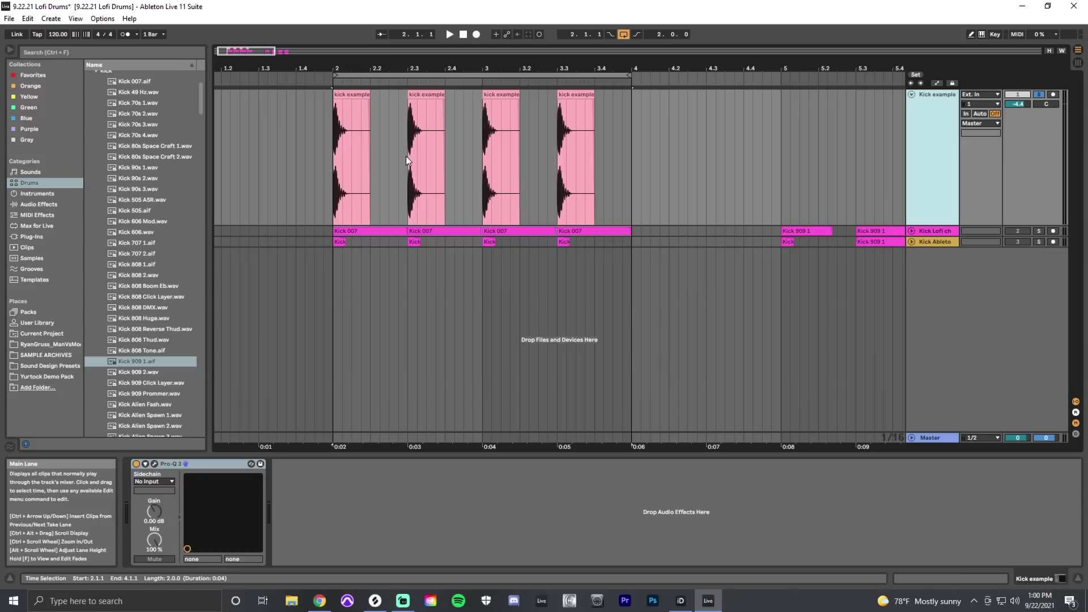
Play the looped two-bar section of the kick example track from 2.1.1.
left_click(367, 75)
key("space")
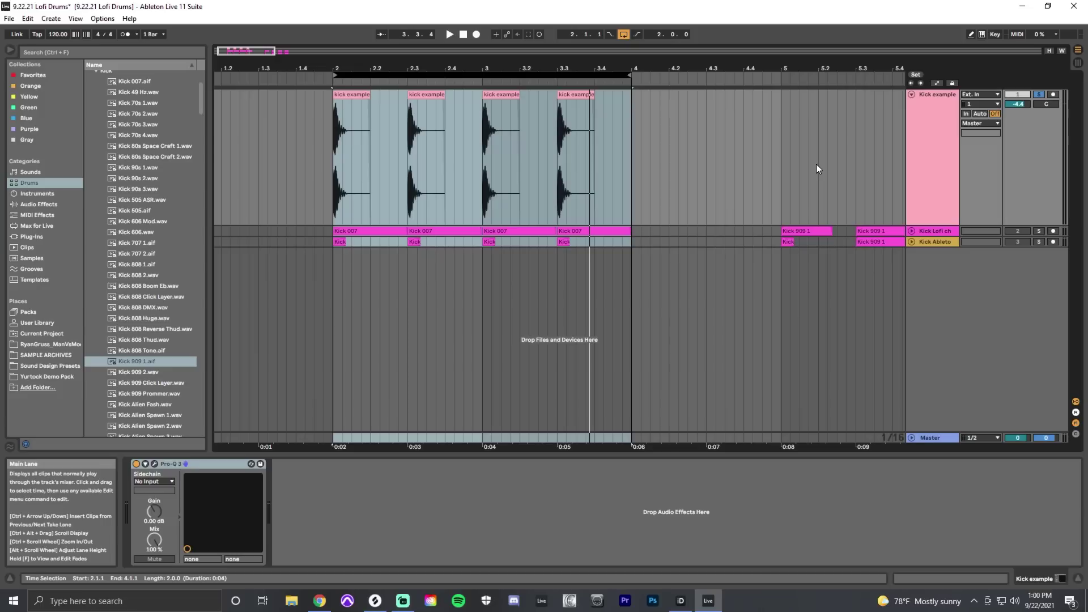
left_click(921, 181)
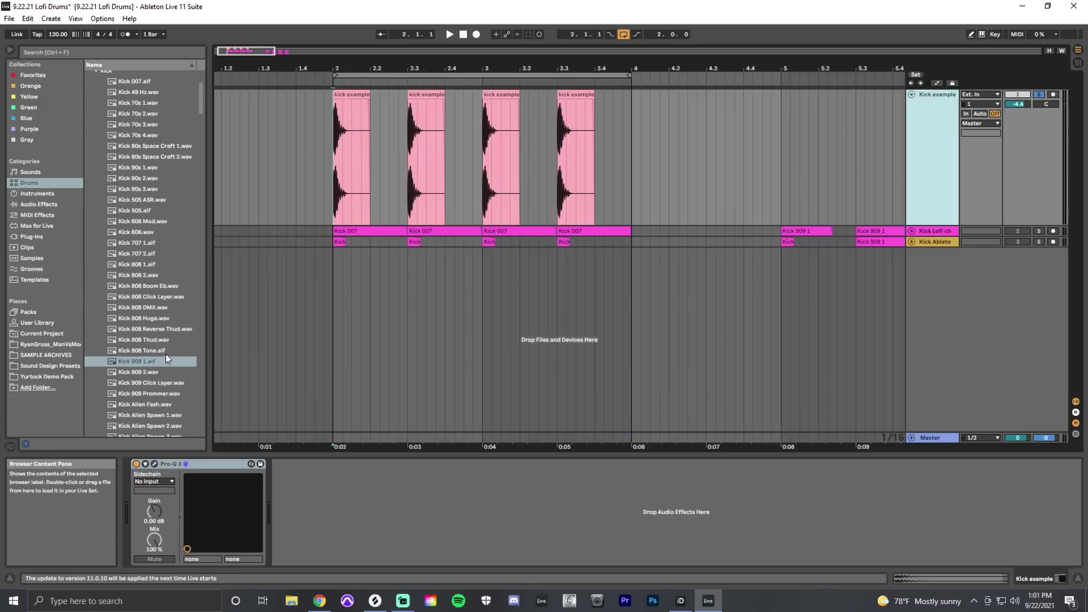
Widen the browser, enlarge the Kick Lofi chain track and place the insert marker at its first Kick 007 clip.
left_click_drag(208, 315, 223, 315)
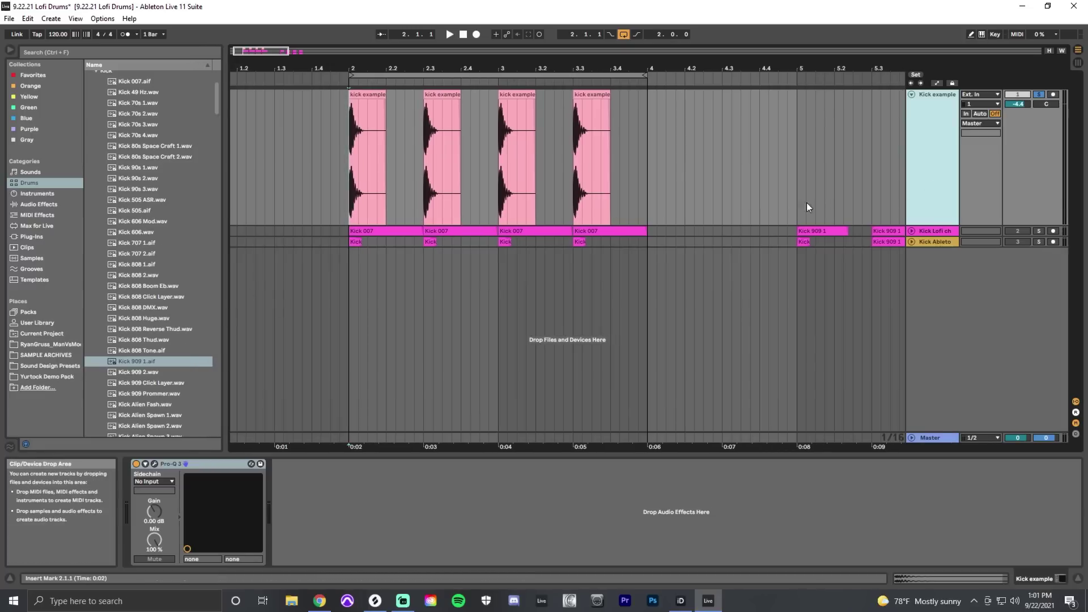
left_click_drag(934, 225, 943, 276)
left_click(944, 136)
left_click(349, 182)
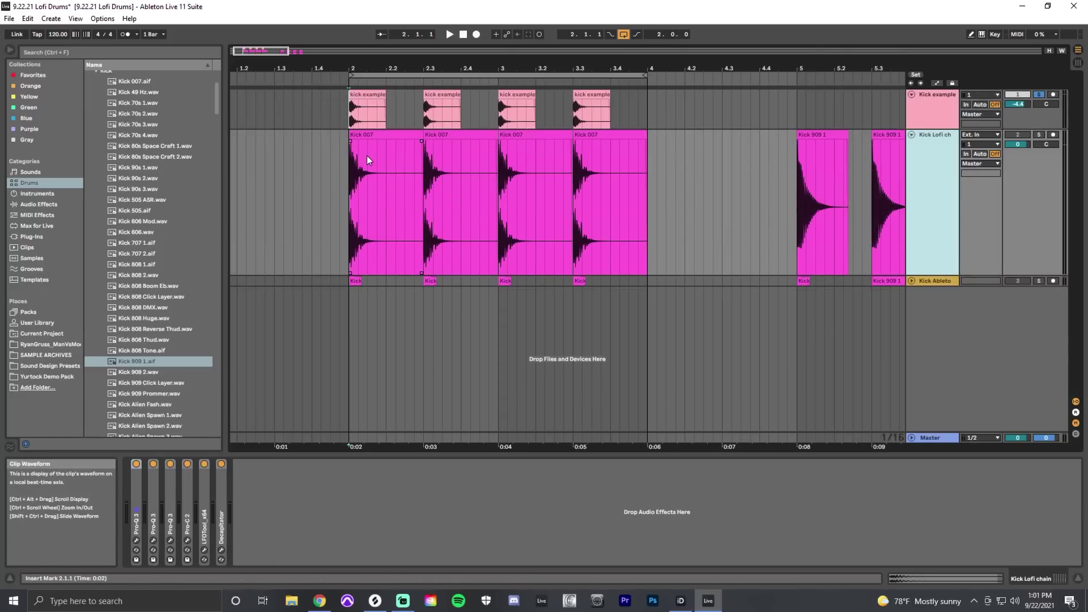
left_click(350, 186)
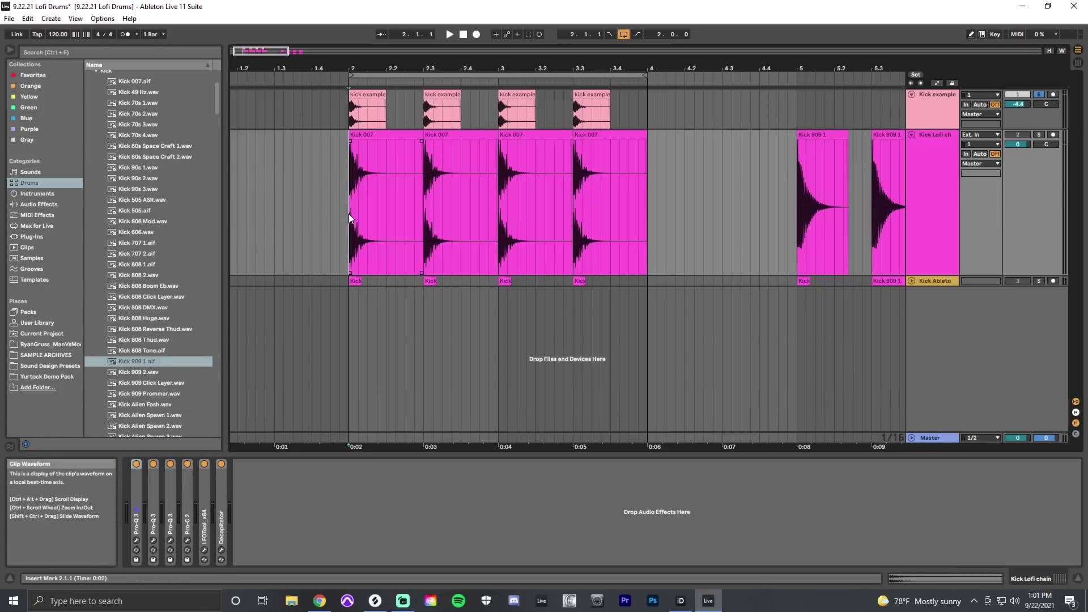
scroll(349, 213, "up", 5)
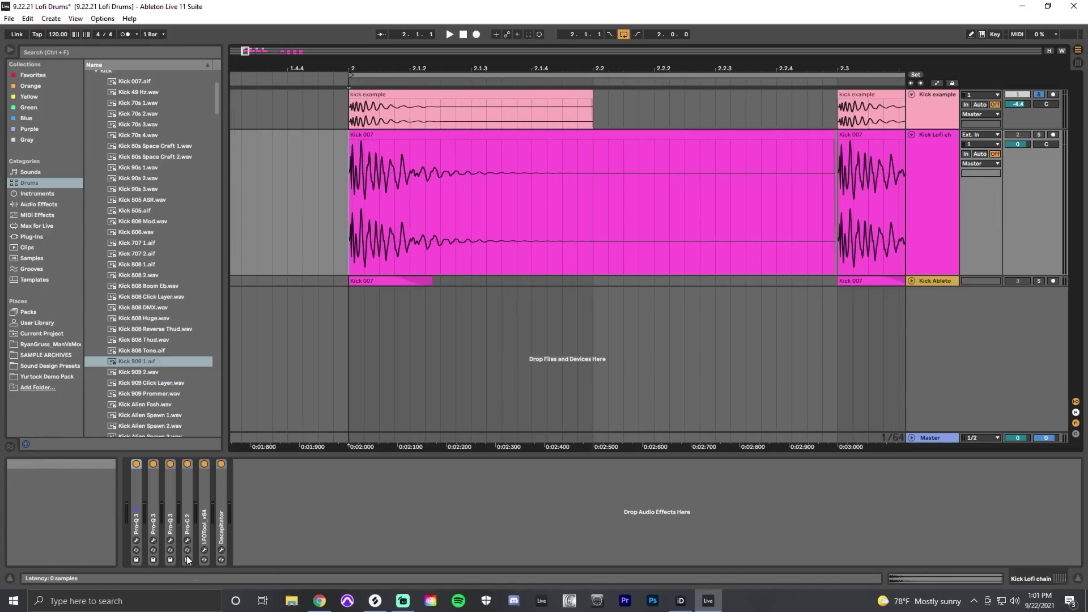
Deactivate all effects on the Kick Lofi chain track, solo the track and play the dry kick.
left_click(136, 499)
left_click(1038, 134)
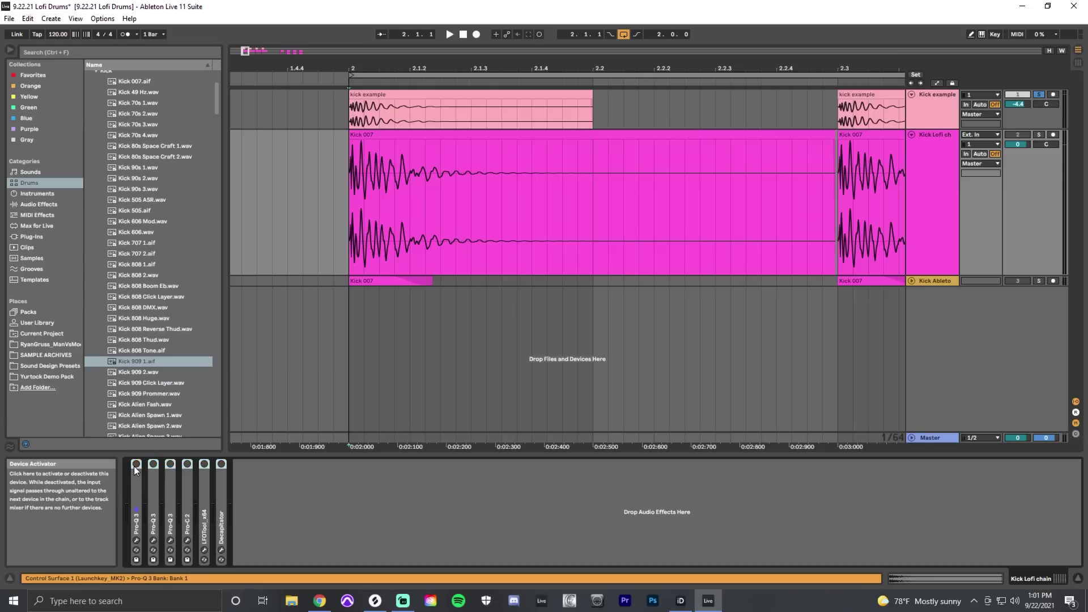
key("space")
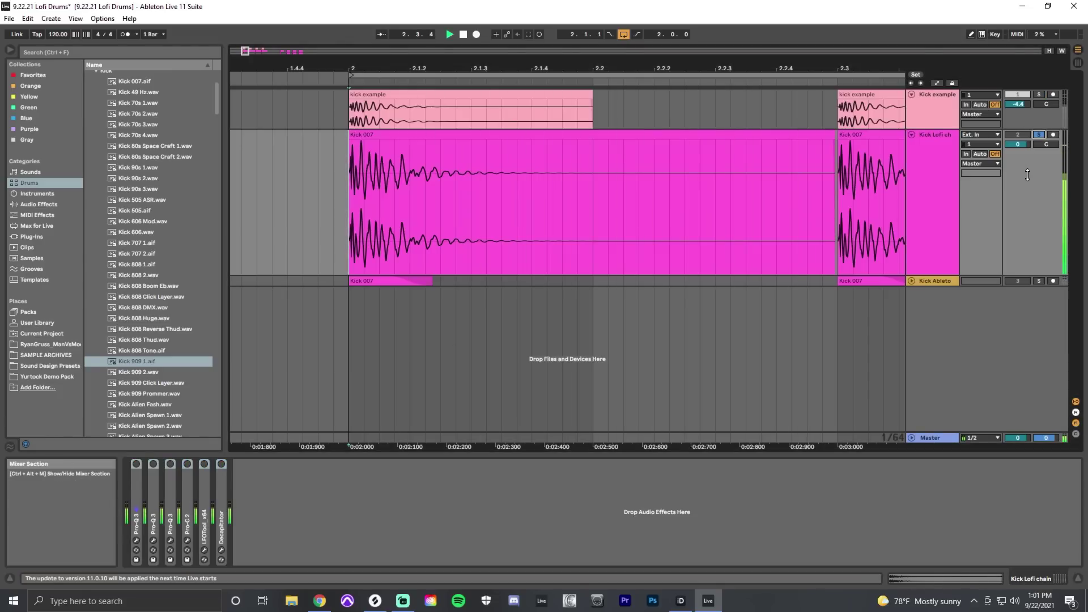
key("space")
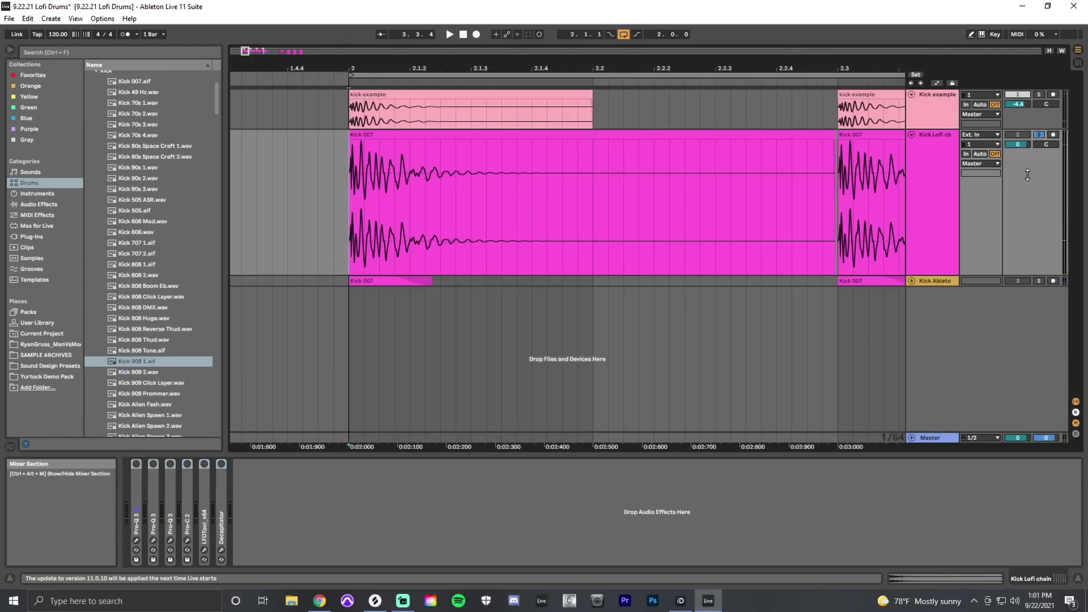
Expand the three collapsed Pro-Q 3 devices in the Kick Lofi chain.
double_click(134, 495)
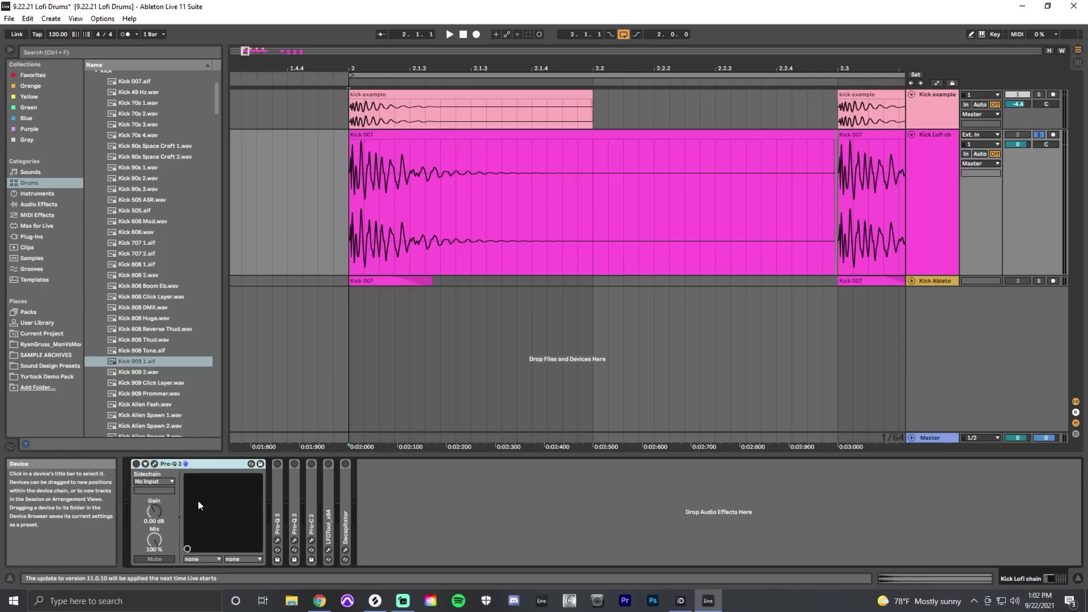
double_click(276, 493)
double_click(415, 496)
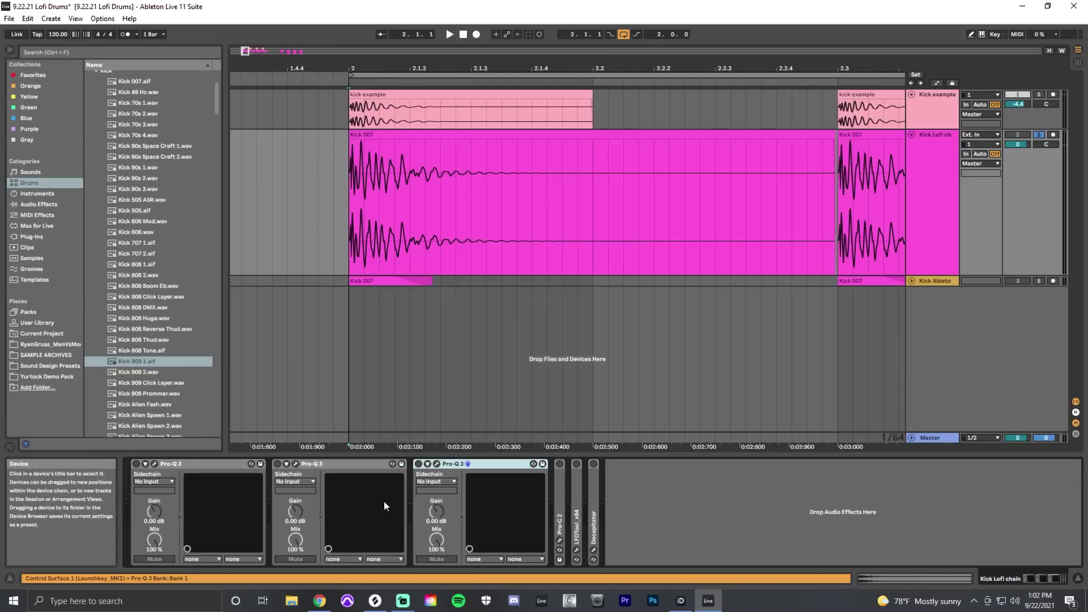
Compare the high-cut curves of two Pro-Q 3 devices with their plug-in windows apart, and close both windows.
left_click(154, 464)
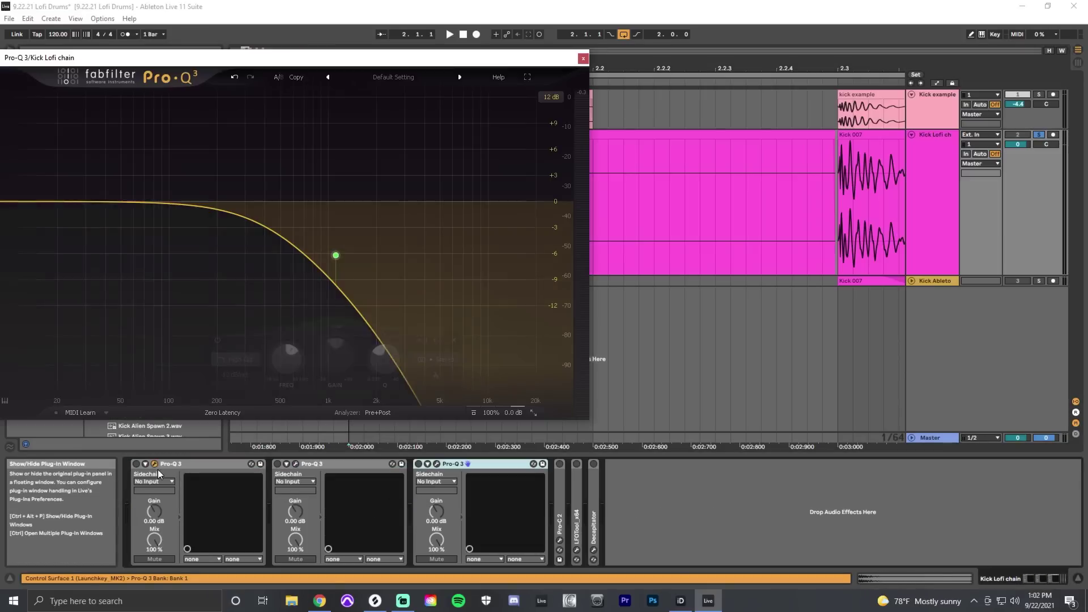
mouse_move(279, 57)
left_mouse_down()
mouse_move(481, 64)
mouse_move(781, 48)
mouse_move(810, 203)
mouse_move(819, 203)
mouse_move(478, 66)
mouse_move(284, 45)
left_mouse_up()
left_click_drag(729, 228, 695, 122)
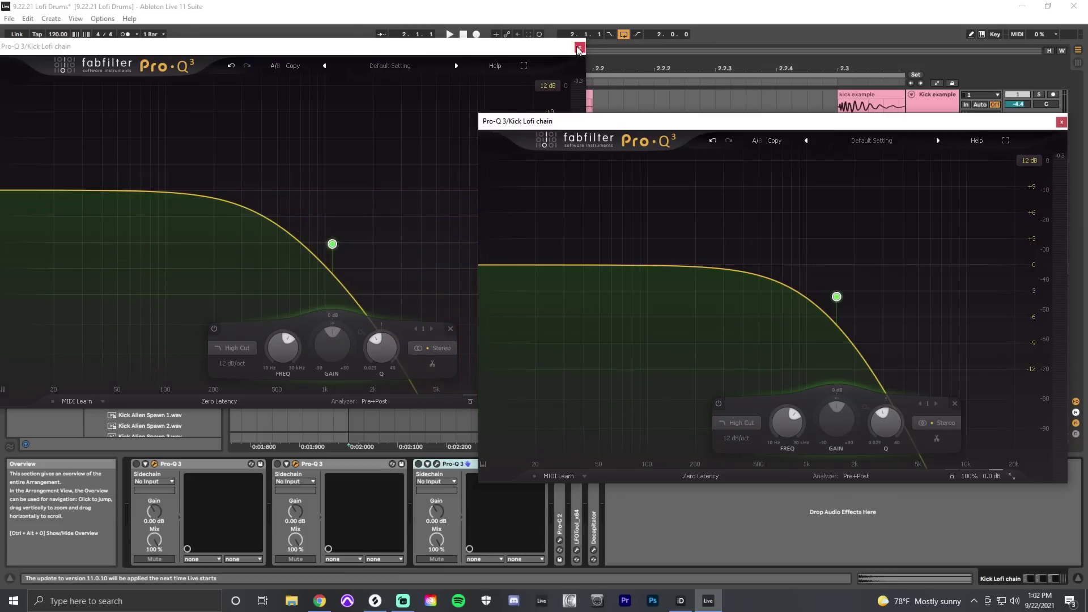
left_click(579, 48)
left_click(1060, 121)
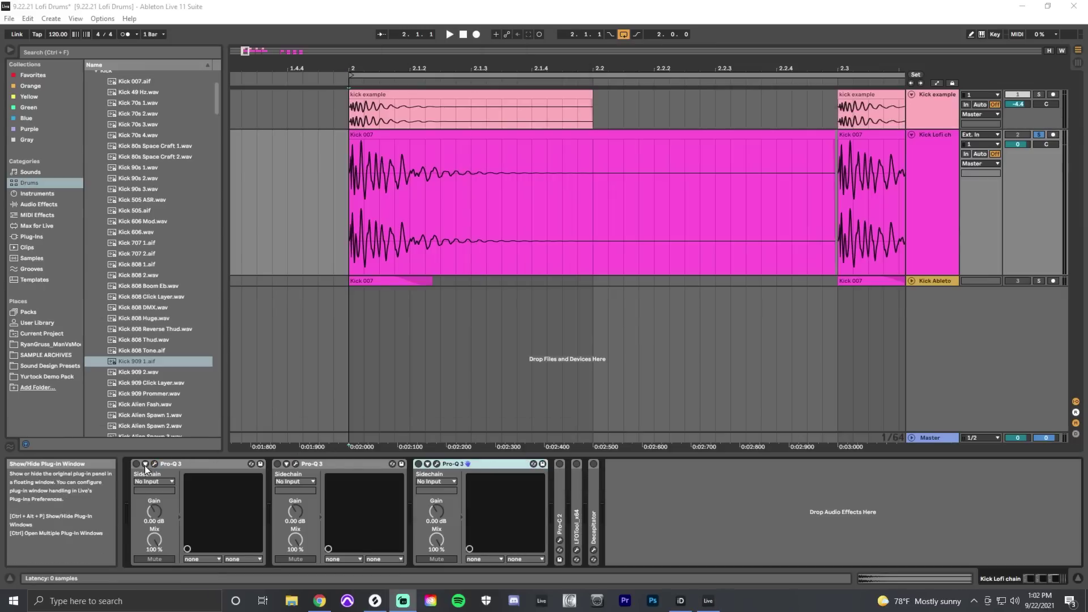
Examine the high-cut band settings in the first Pro-Q 3's plug-in window and close it.
left_click(469, 97)
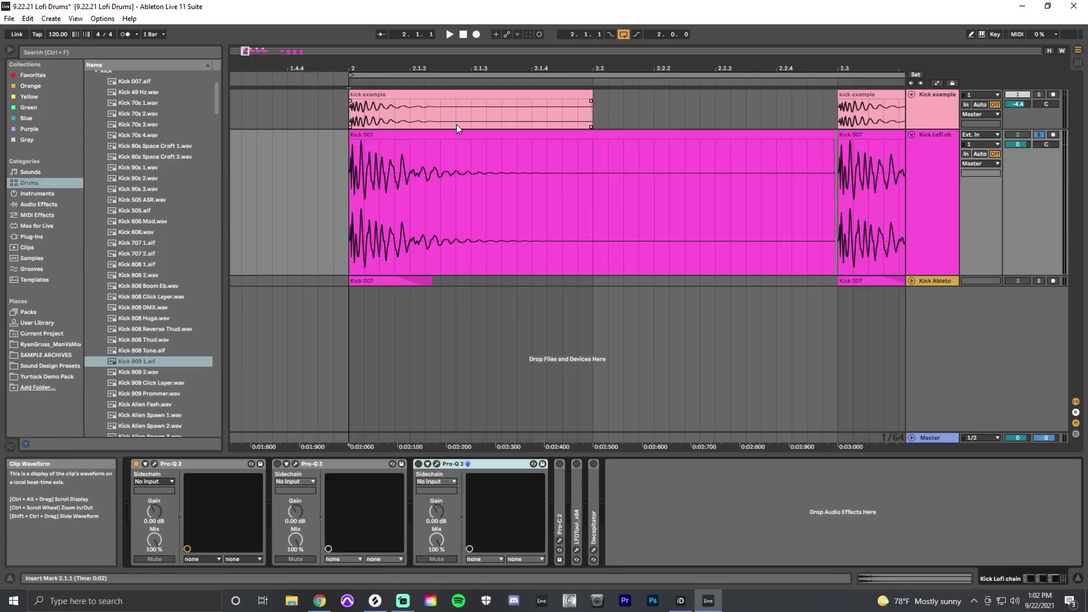
left_click(154, 464)
key("ctrl+alt+b")
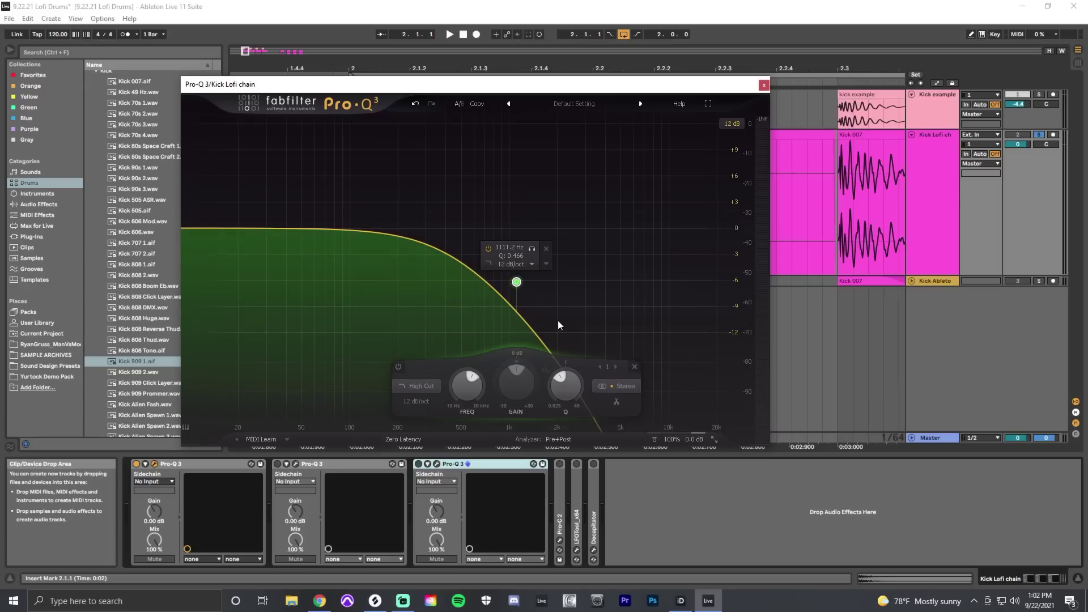
left_click(764, 85)
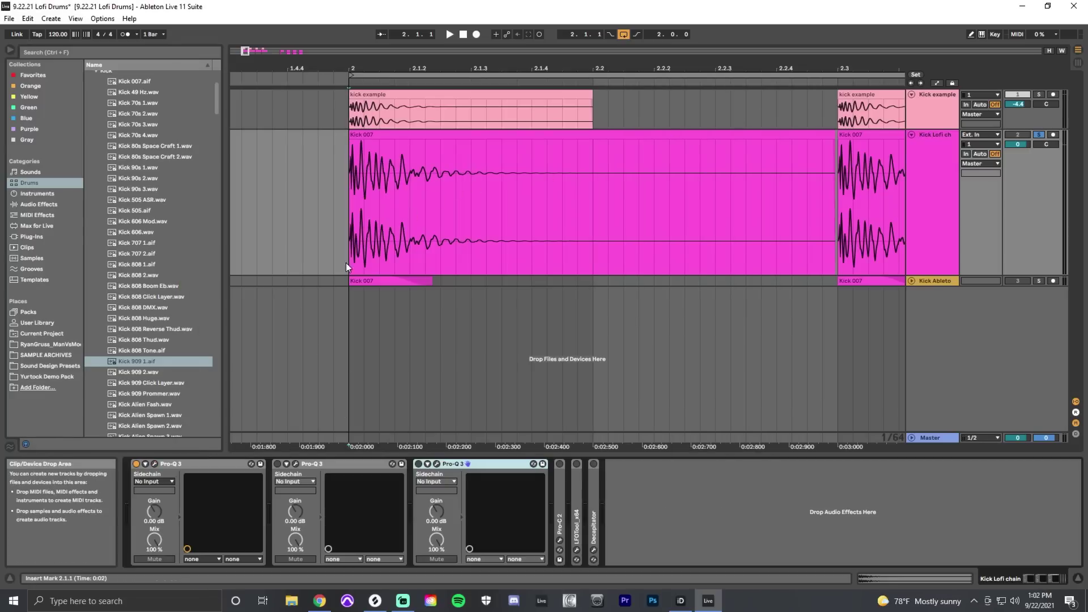
Activate the first and second Pro-Q 3 devices while playing the kick loop to hear their effect.
key("space")
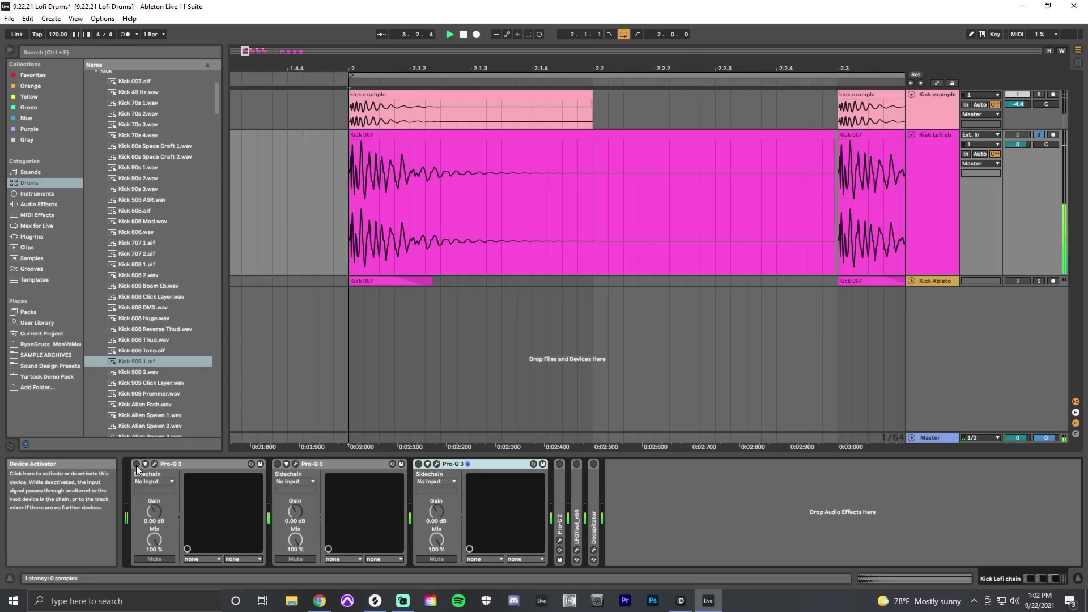
left_click(136, 463)
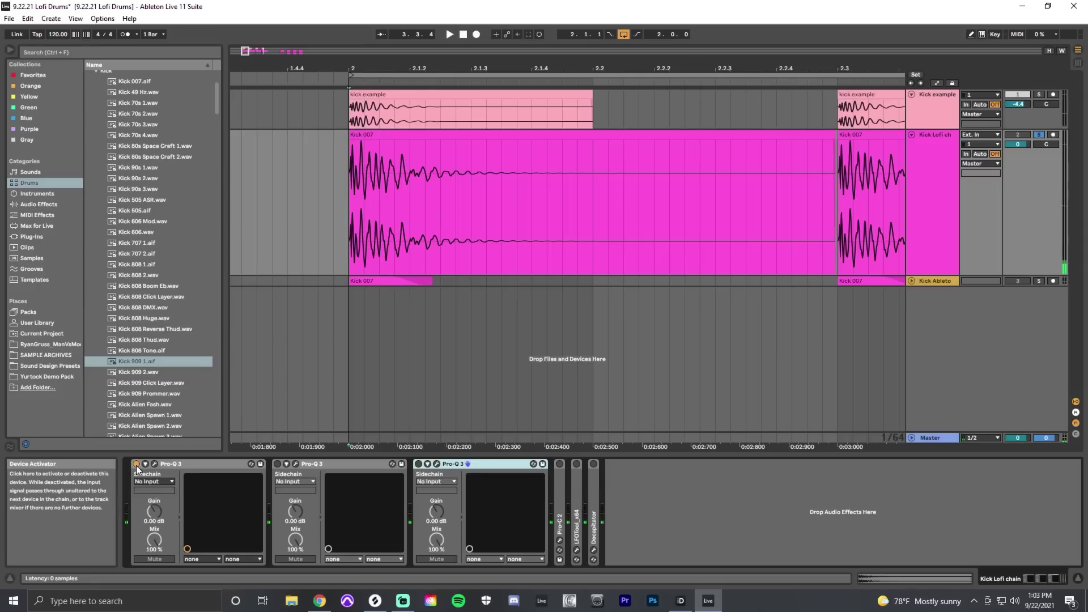
left_click(278, 466)
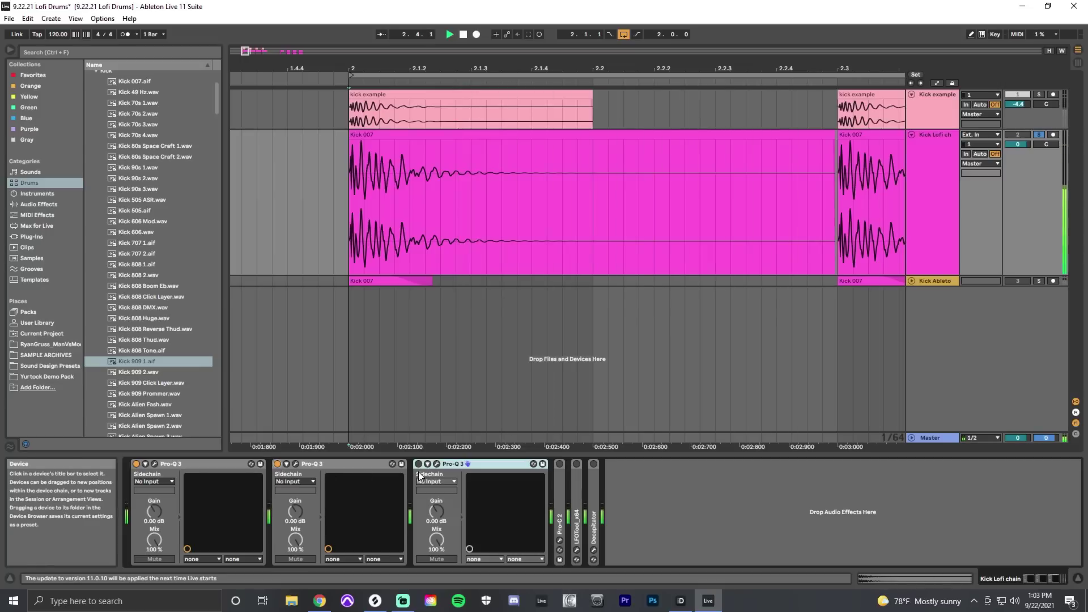
key("space")
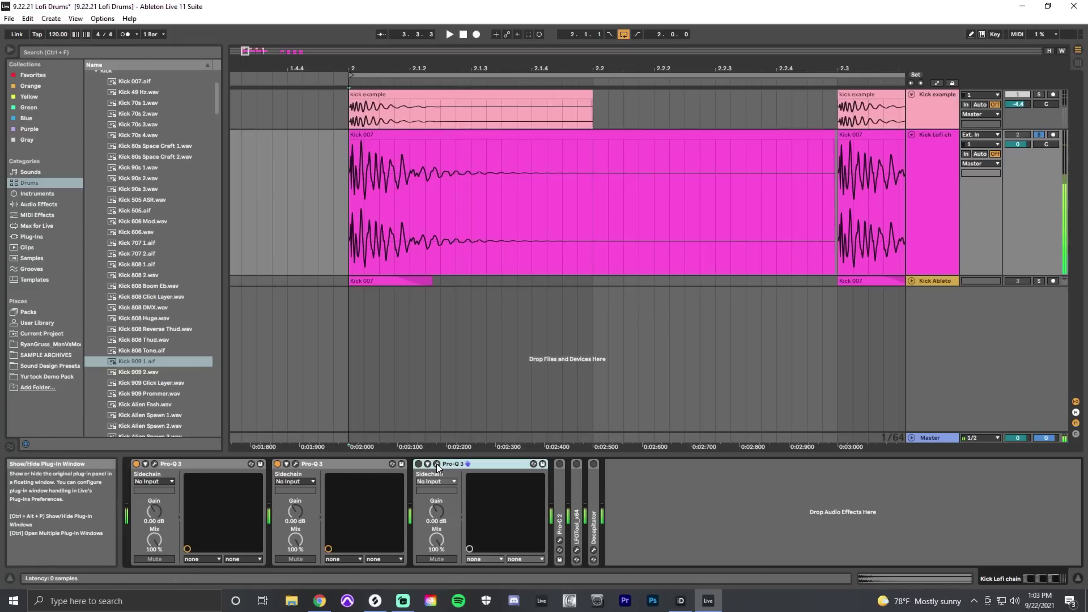
Activate the third Pro-Q 3 and audition its 1138.8 Hz bell band soloed during playback, then unsolo the band.
left_click(436, 465)
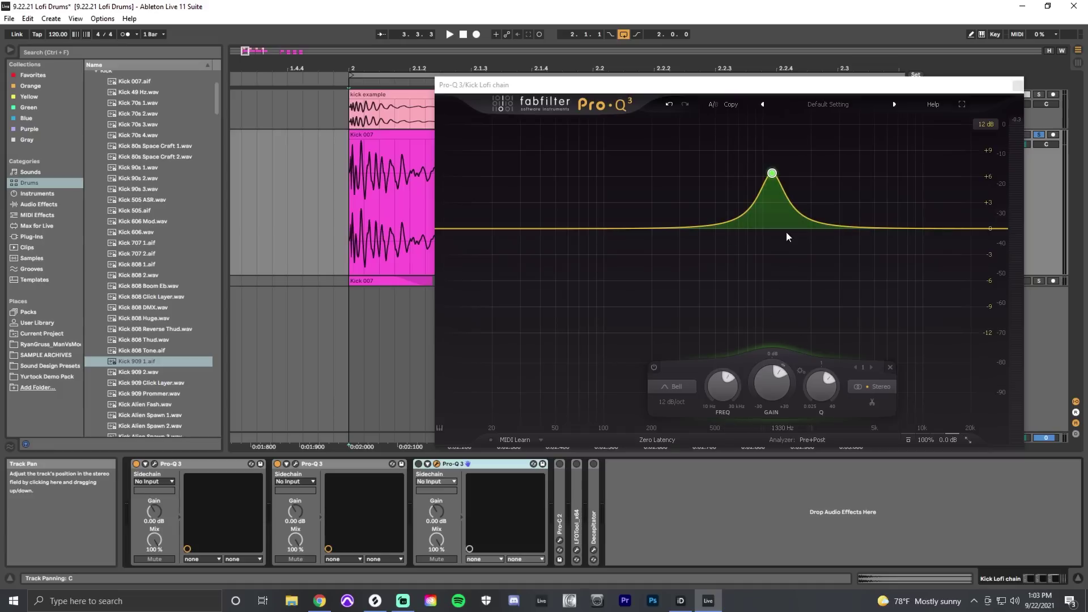
mouse_move(787, 214)
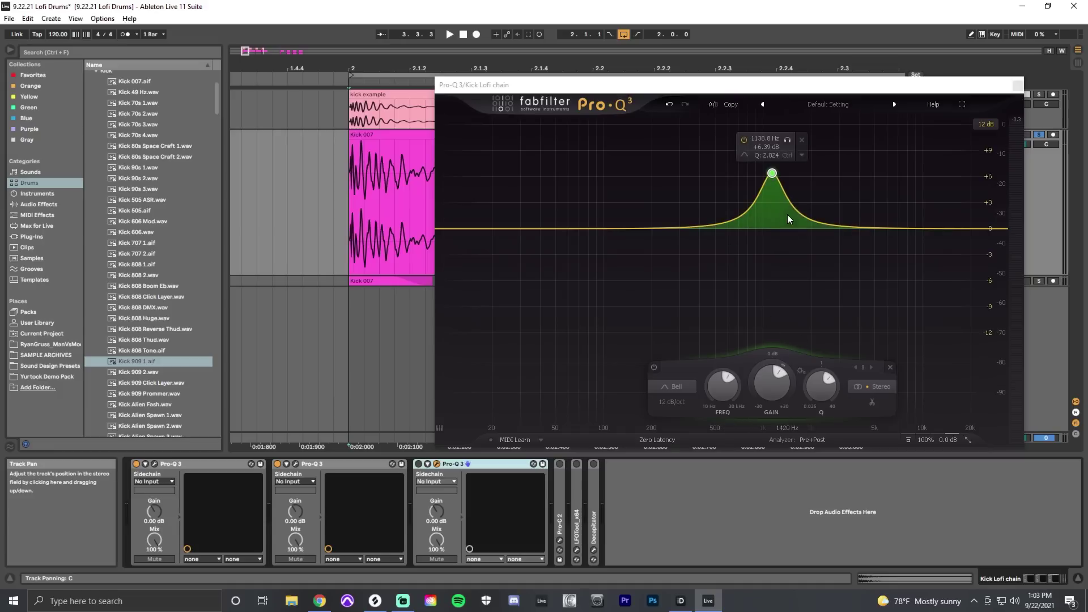
left_click(787, 142)
key("space")
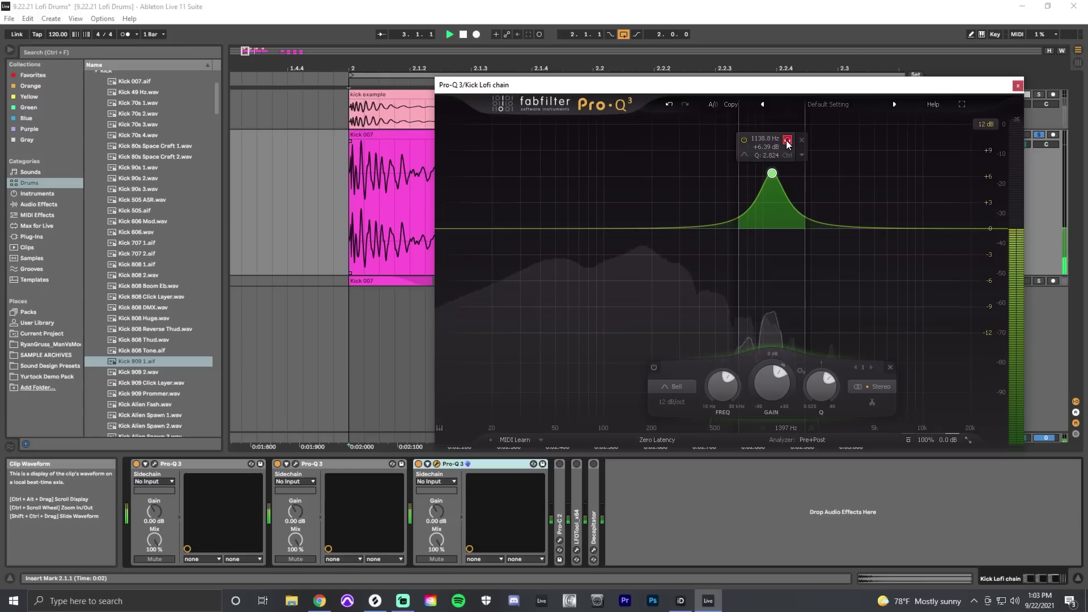
left_click(787, 140)
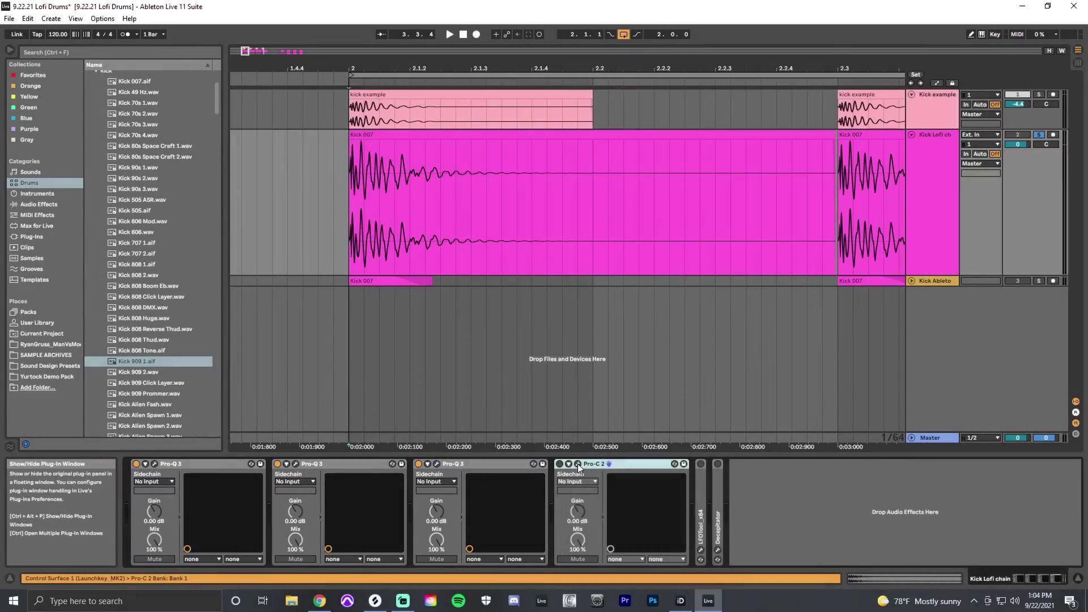
Activate the Pro-C 2 compressor, compare the kick with and without it during playback, and close its window.
left_click(578, 463)
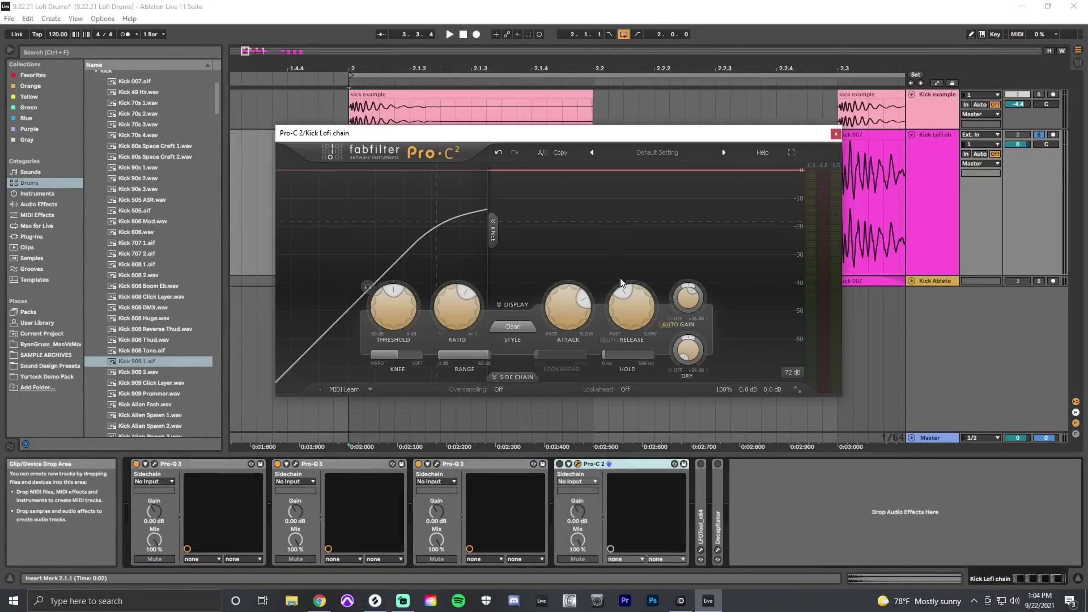
mouse_move(571, 303)
key("space")
left_click(561, 464)
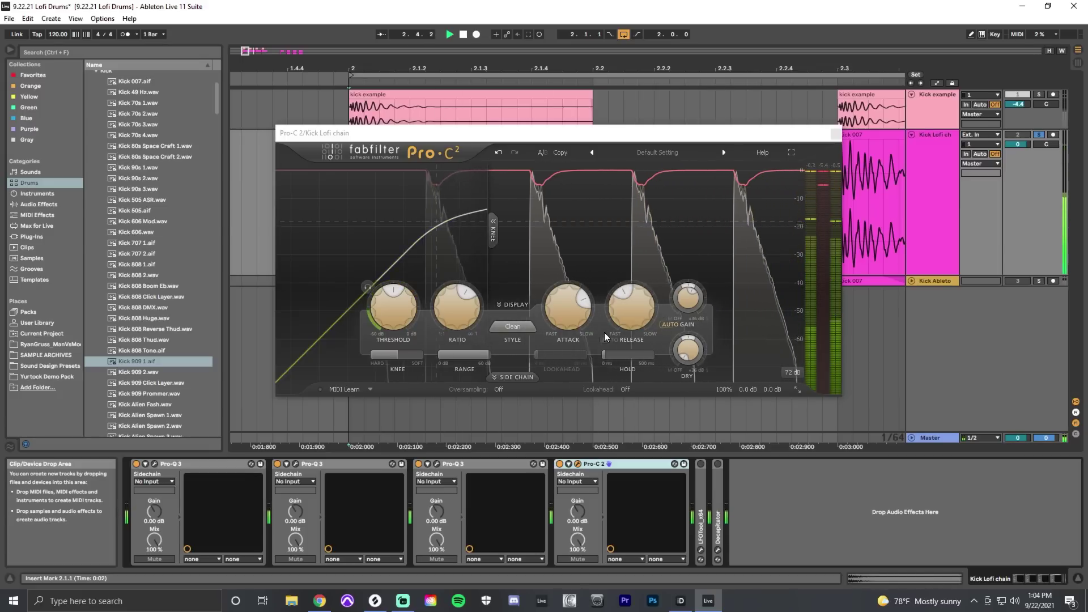
left_click(561, 465)
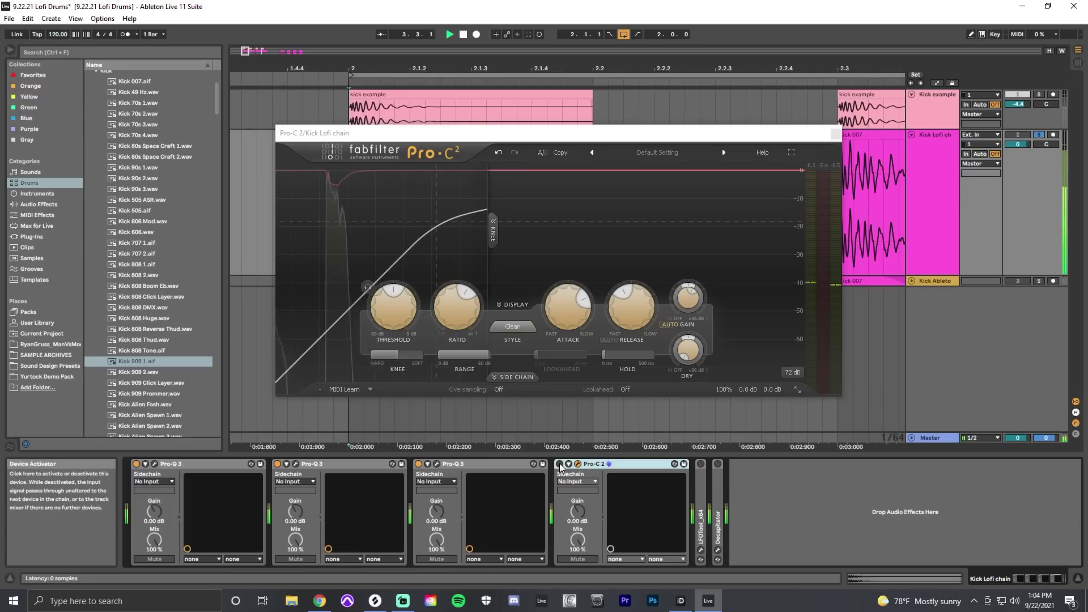
left_click(559, 464)
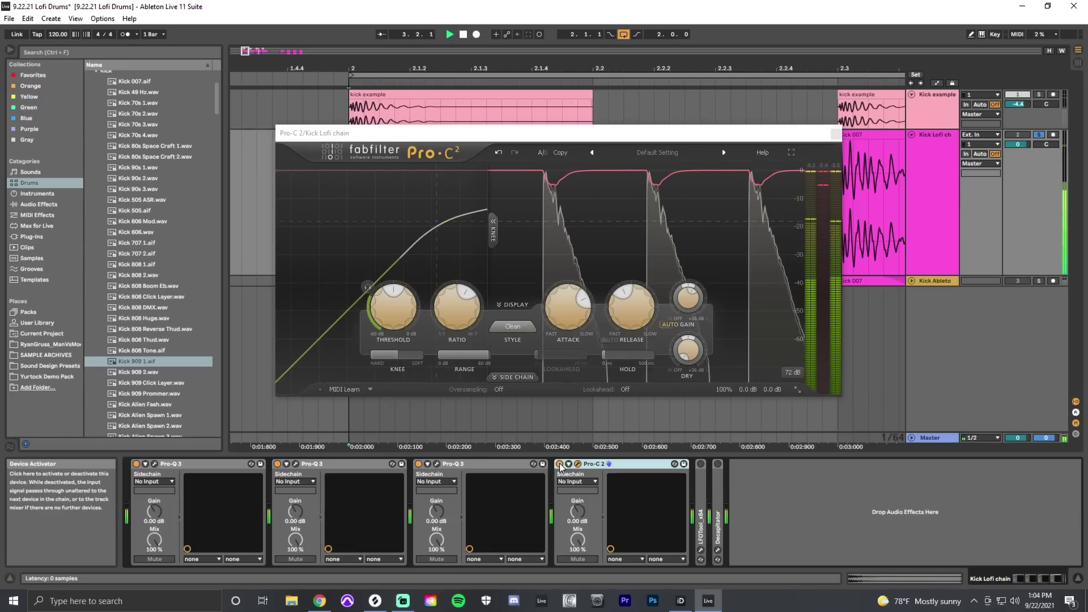
key("space")
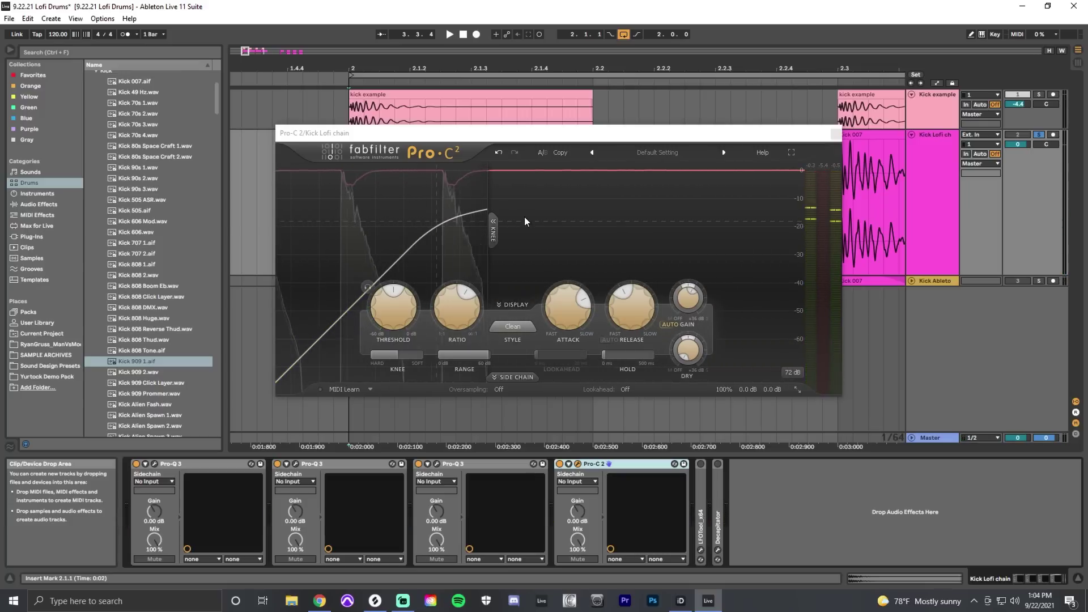
key("ctrl+alt+p")
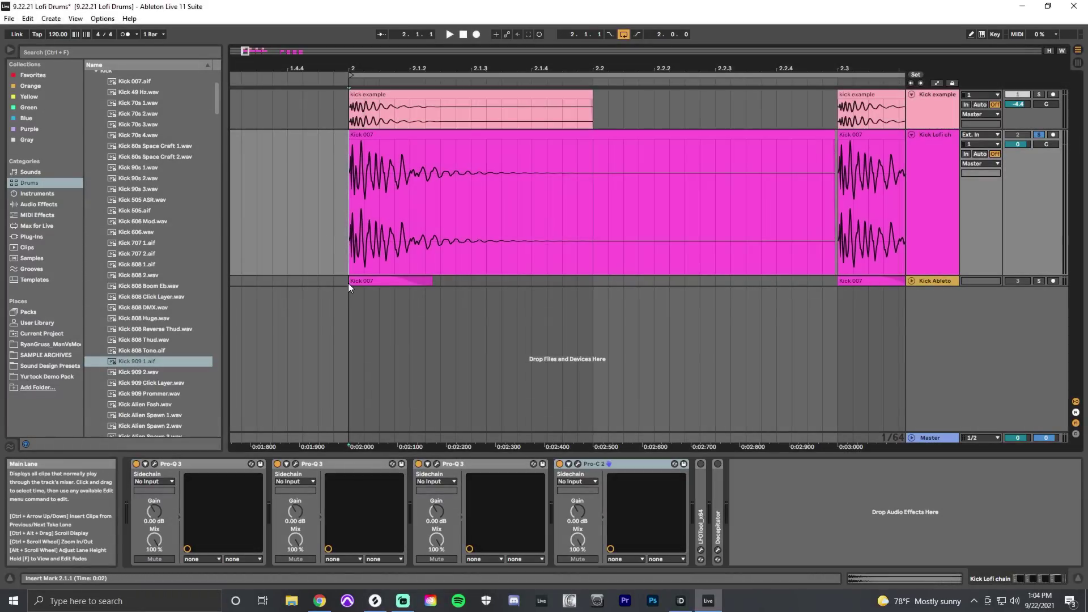
Expand LFOTool_x64, open its window over the arrangement and return the insert marker to 2.1.1 with all kick clips in view.
double_click(697, 513)
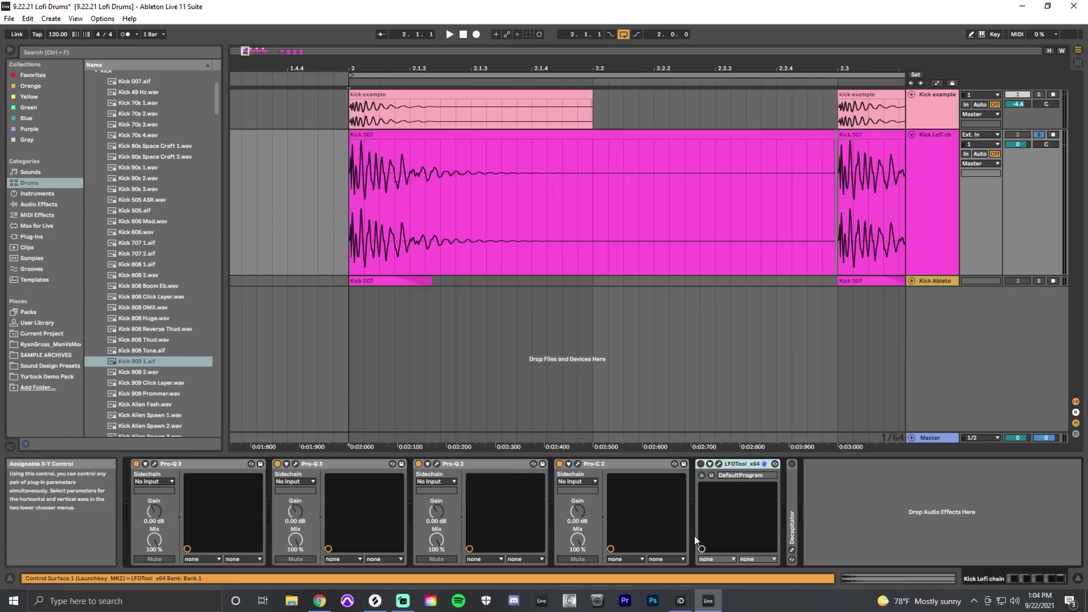
left_click(672, 213)
key("minus")
key("minus")
left_click(718, 464)
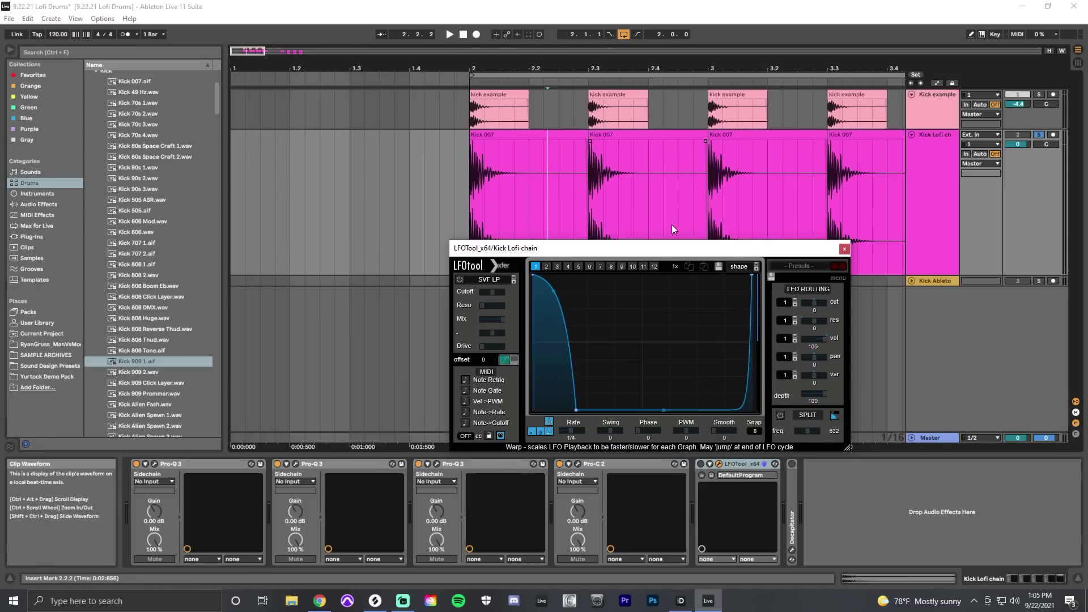
left_click_drag(675, 248, 429, 216)
left_click(472, 167)
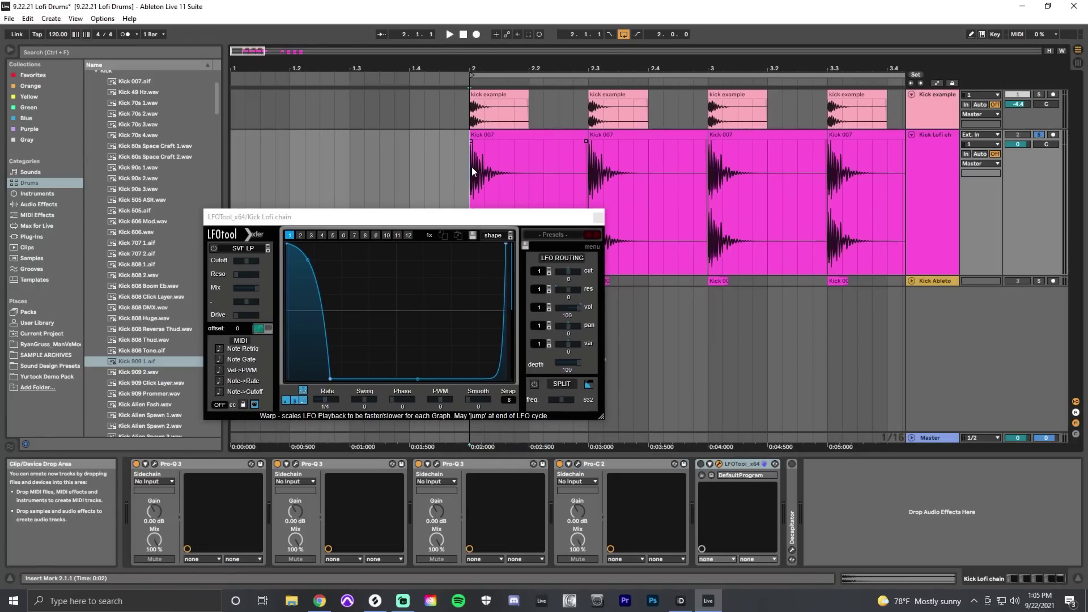
key("minus")
key("minus")
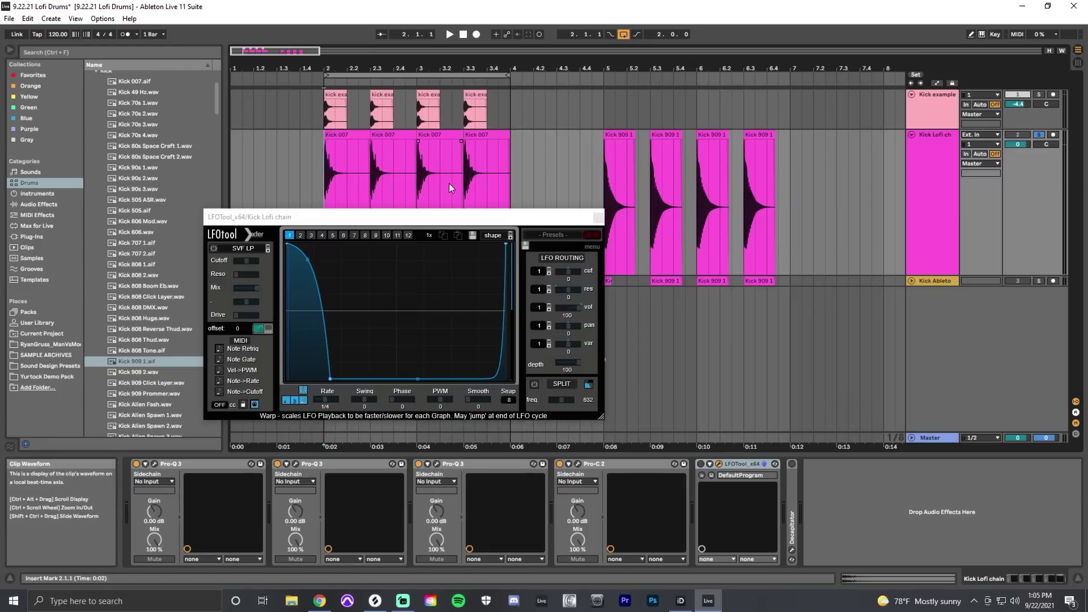
Activate LFOTool and audition it on the kick loop from 2.1.1, then check the second Pro-Q 3's high cut curve.
left_click_drag(406, 217, 750, 109)
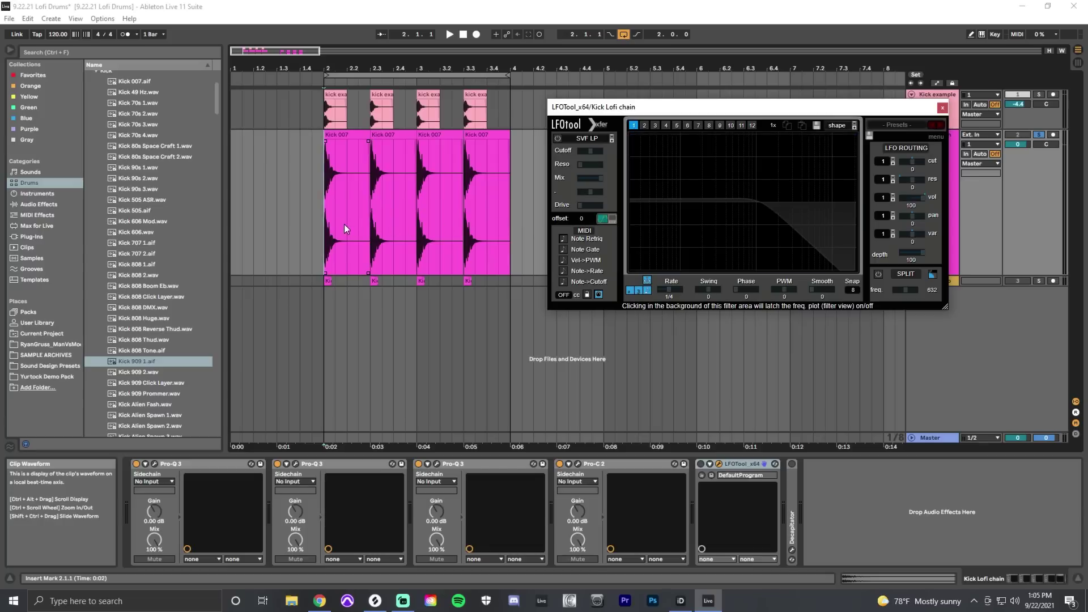
left_click(327, 224)
key("space")
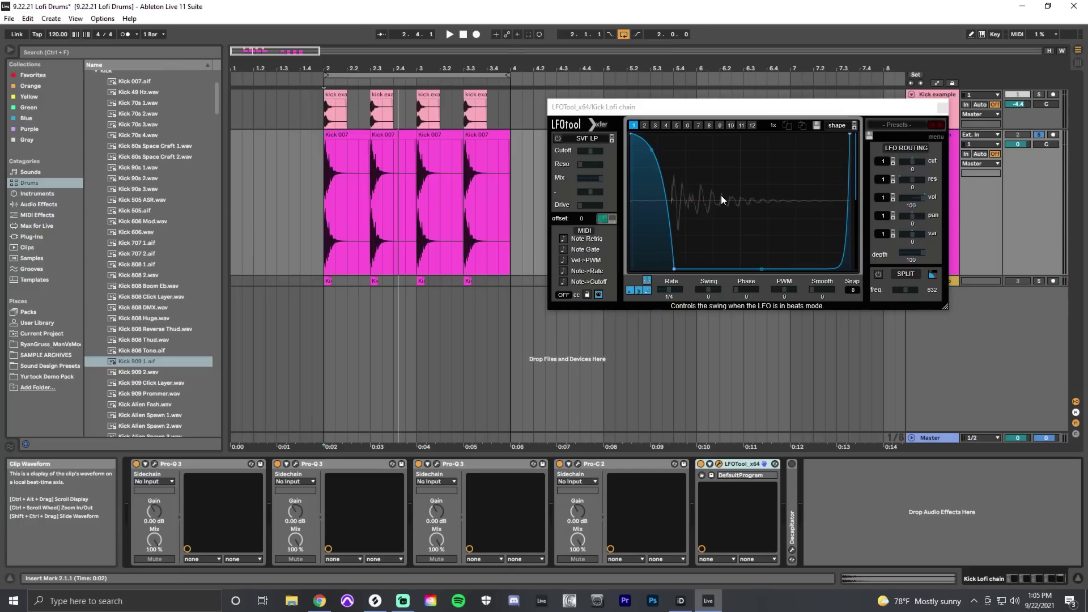
key("space")
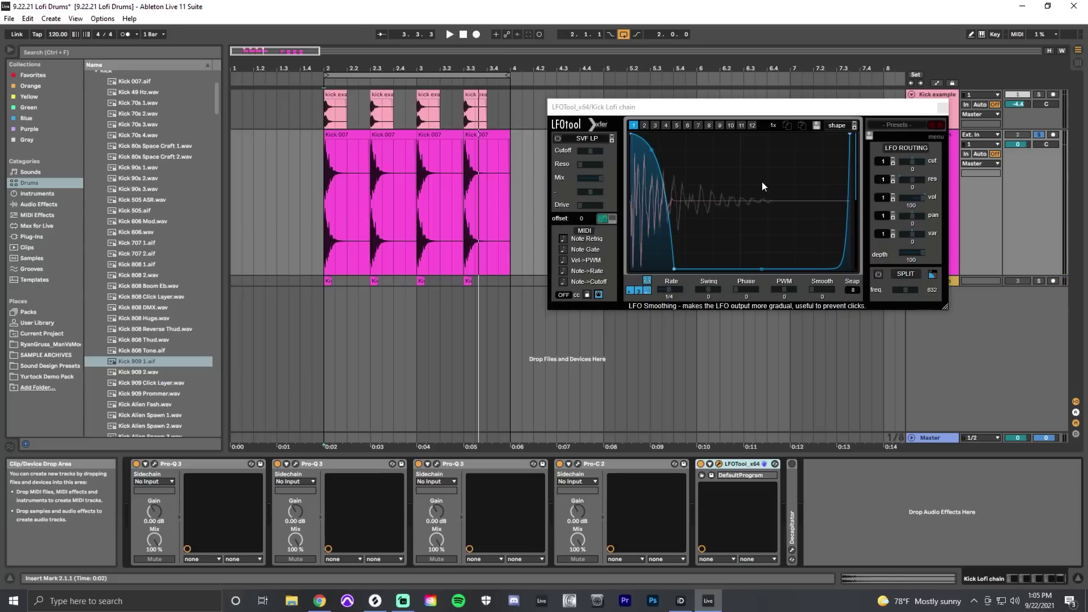
left_click(295, 463)
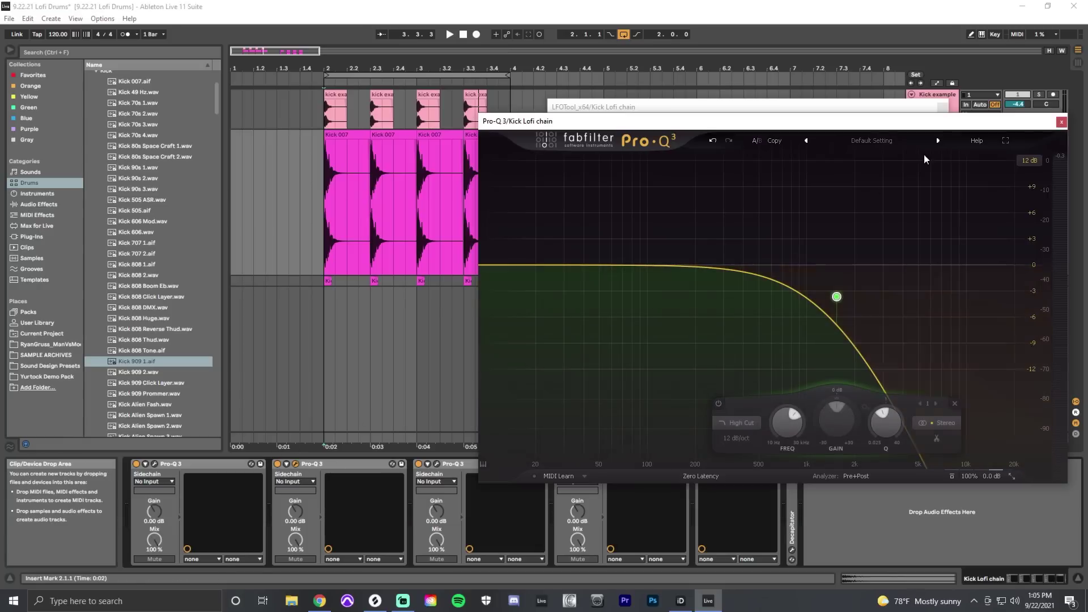
left_click(1061, 122)
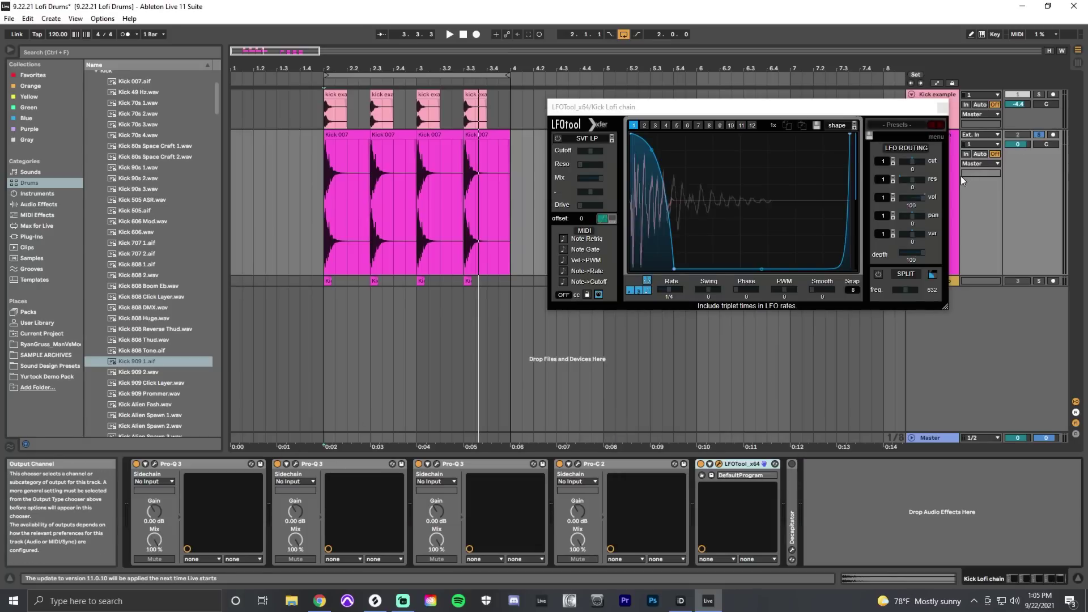
Expand Decapitator, open its window clear of the first kick clips, and activate the device.
left_click(796, 512)
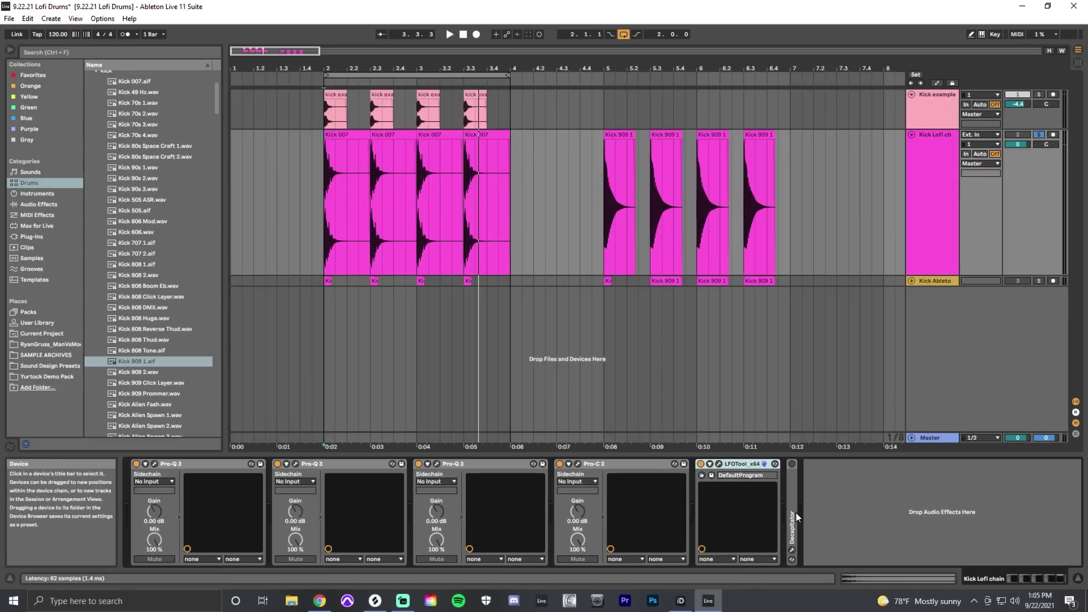
double_click(792, 515)
left_click(793, 496)
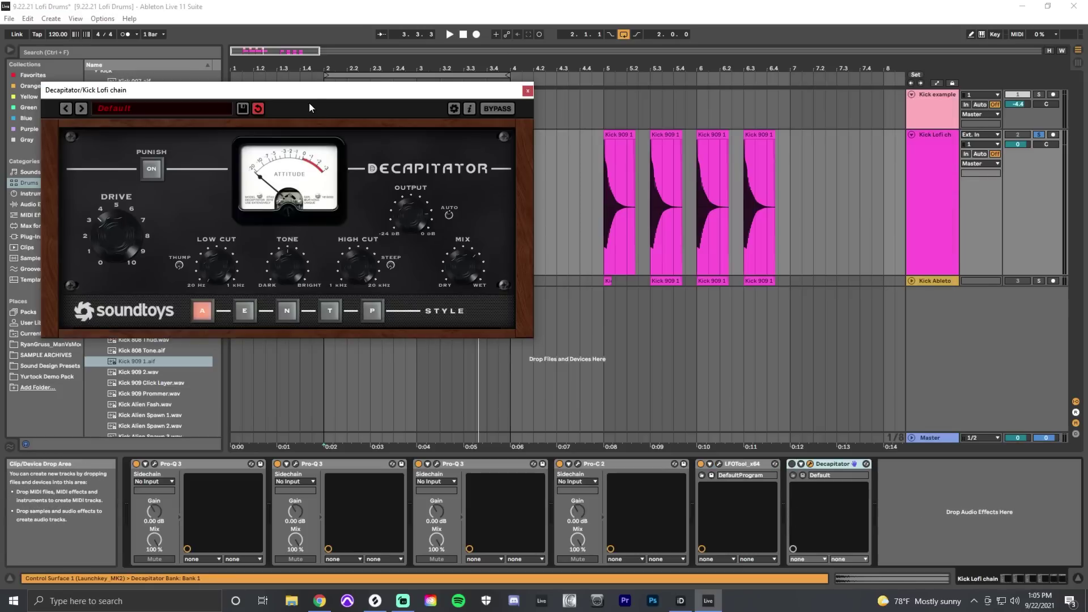
left_click_drag(312, 95, 582, 139)
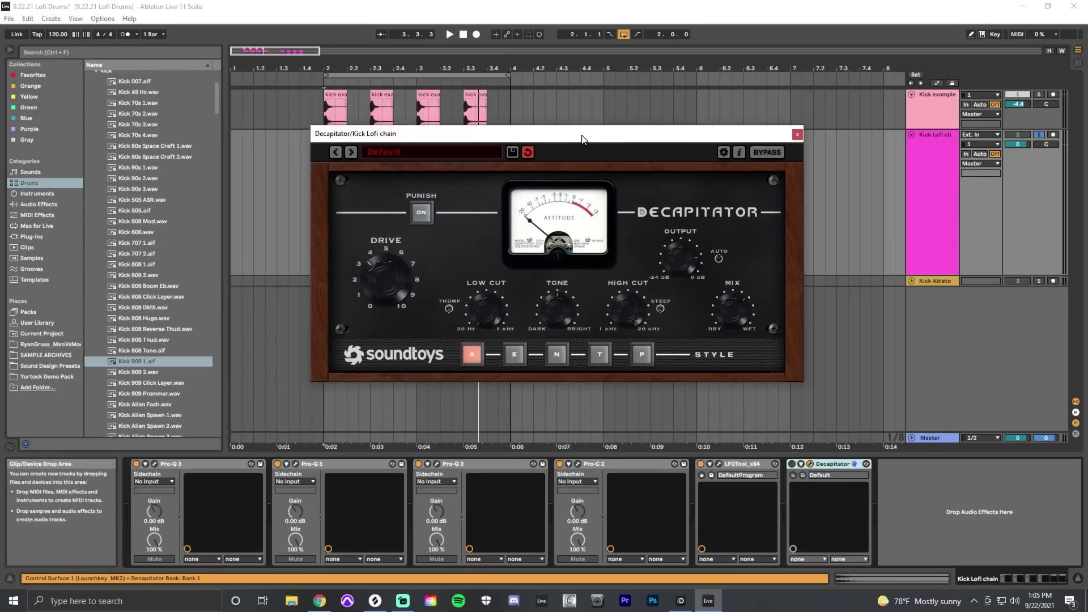
left_click(792, 464)
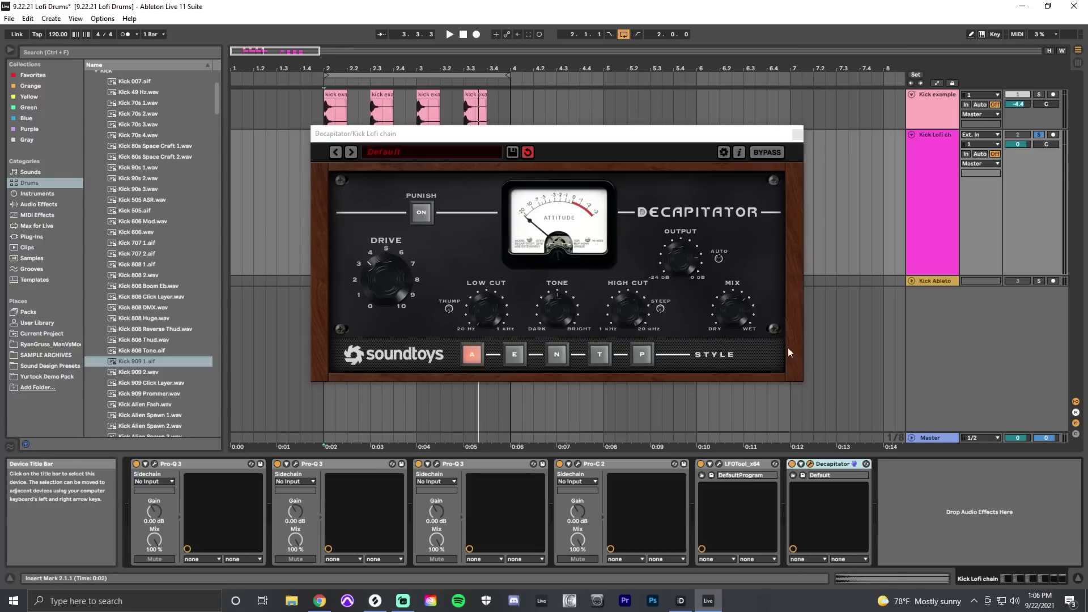
left_click_drag(570, 134, 745, 147)
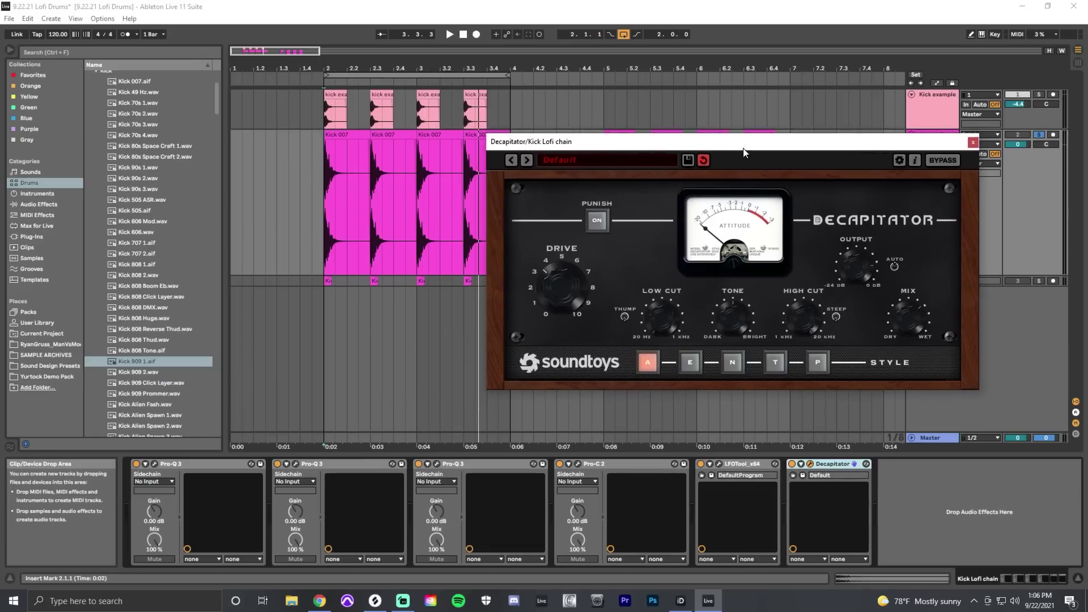
Compare the kick loop with Decapitator bypassed and active during playback, leave it active and close its window.
left_click(792, 464)
key("space")
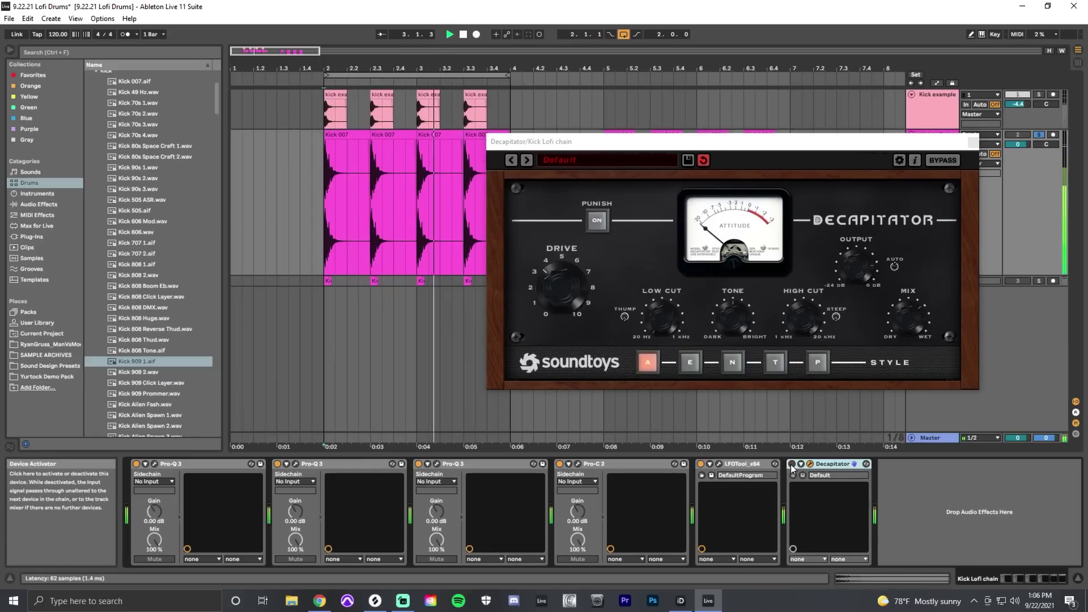
left_click(792, 464)
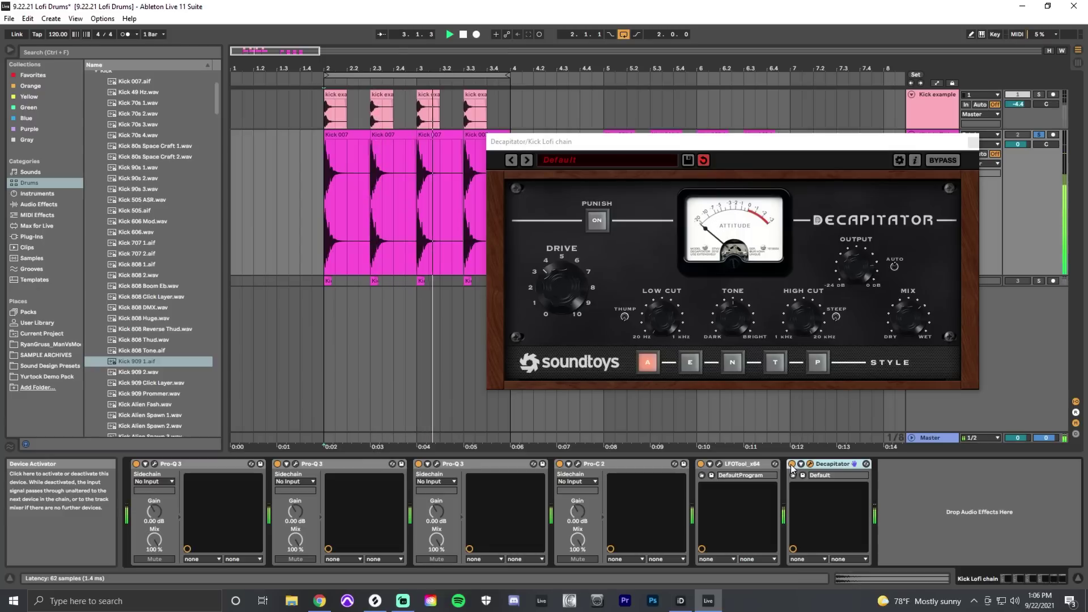
left_click(973, 142)
Unsolo and fold the Kick Lofi chain track, then unfold the Kick Ableton chain track at a taller height.
key("h")
left_click(1038, 134)
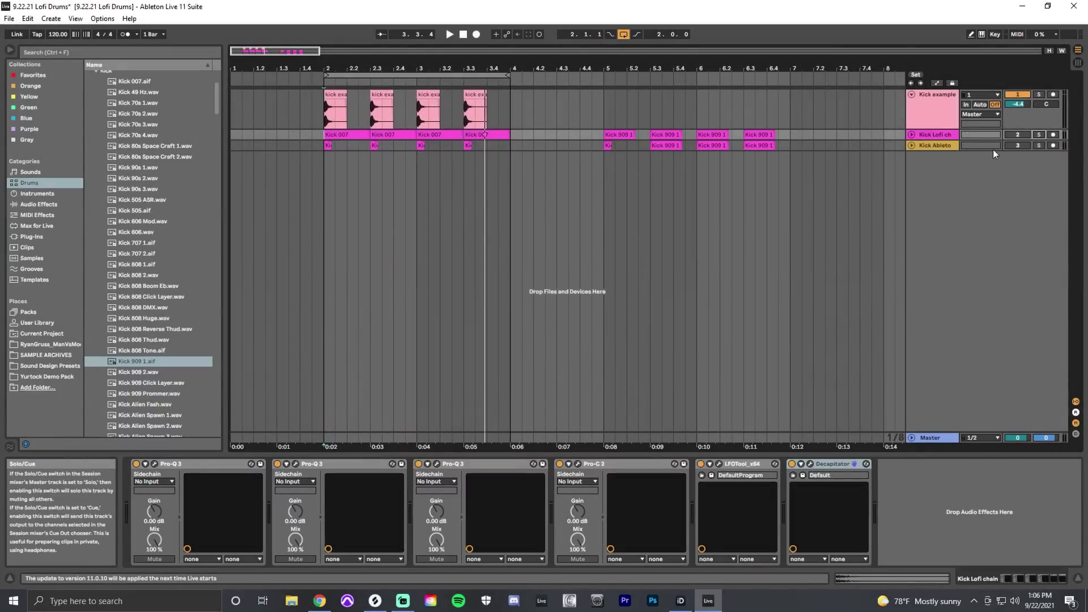
left_click_drag(949, 152, 950, 257)
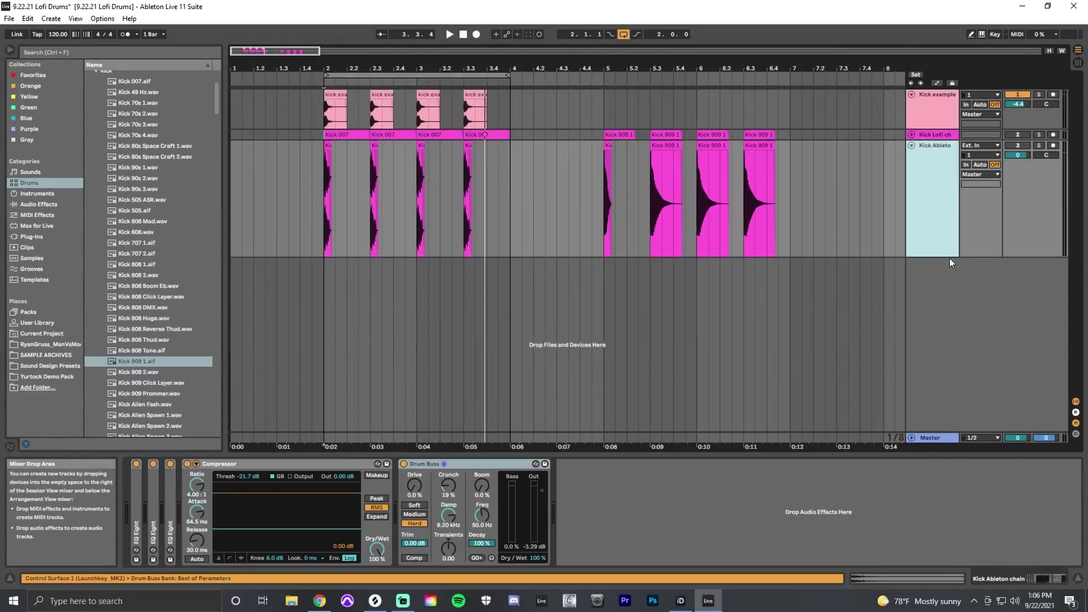
Examine the shortened Kick 007 clips and their fade-outs at the start of the Kick Ableton chain track.
left_click_drag(318, 216, 504, 226)
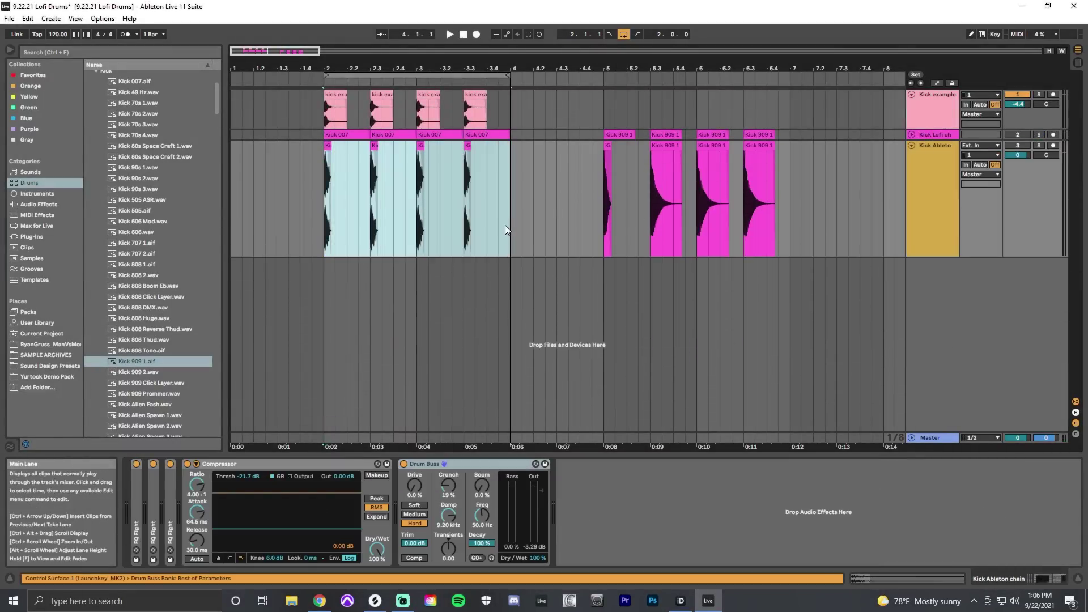
key("z")
scroll(495, 239, "up", 5)
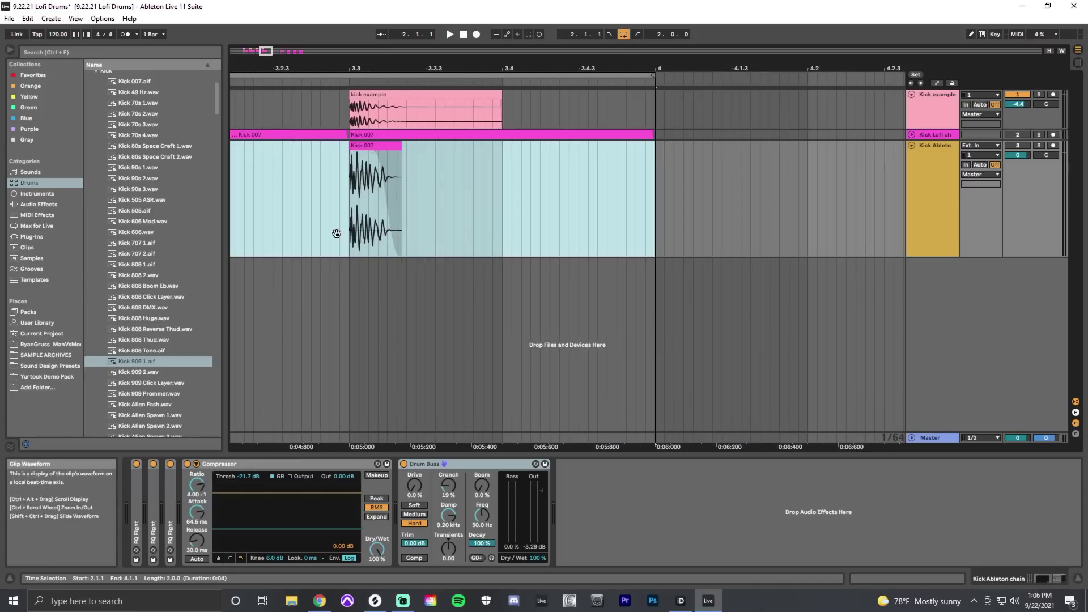
scroll(585, 225, "left", 3)
left_click(442, 207)
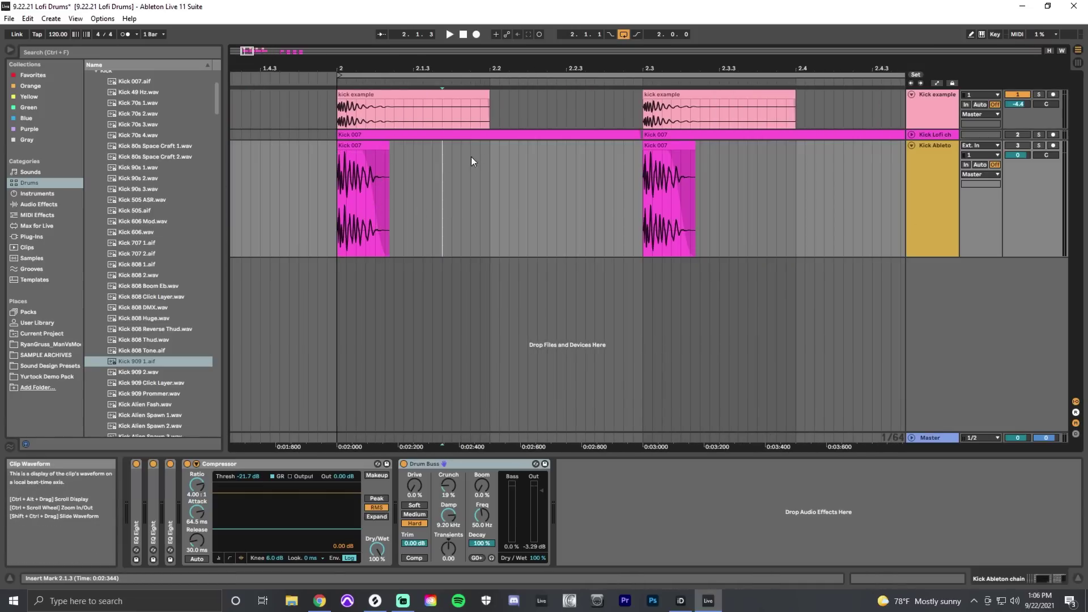
Unfold the Kick Lofi chain track, turn off grid snapping and compare its first Kick 007 clip with the shortened one below.
left_click(911, 134)
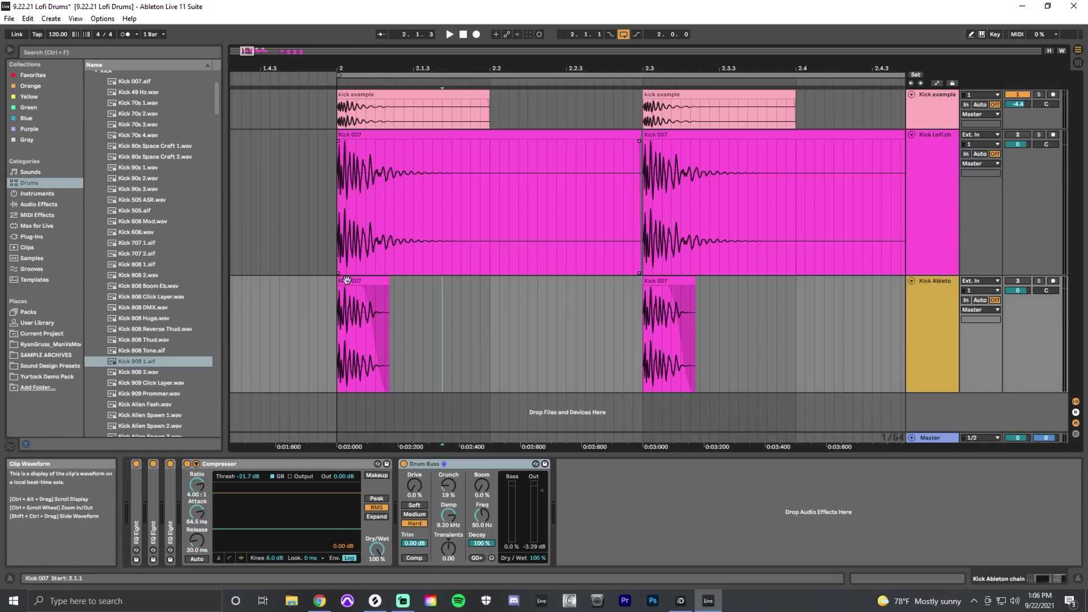
left_click(384, 340)
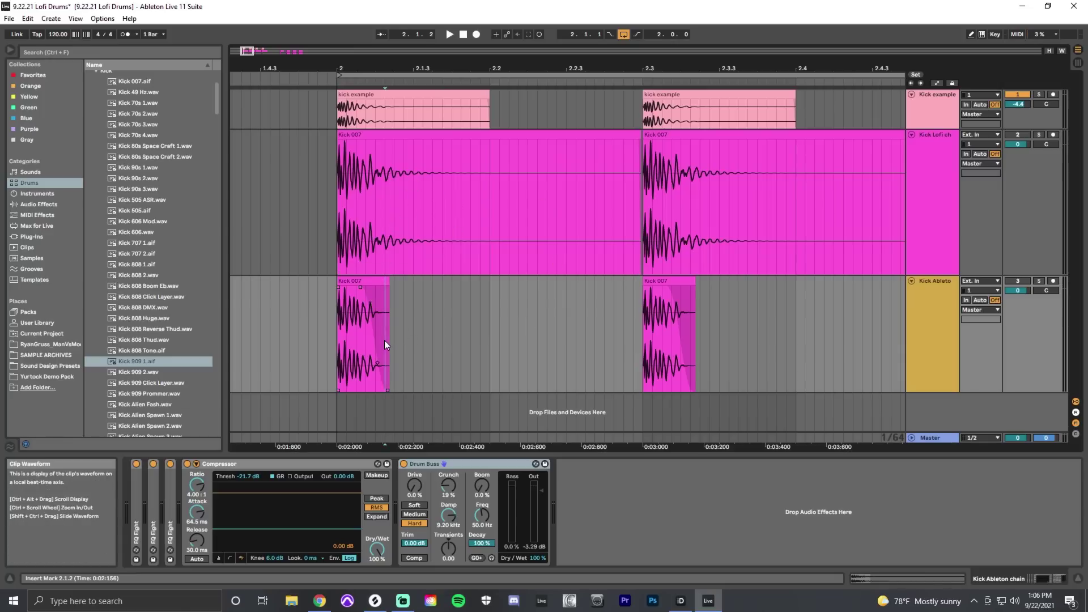
key("ctrl+4")
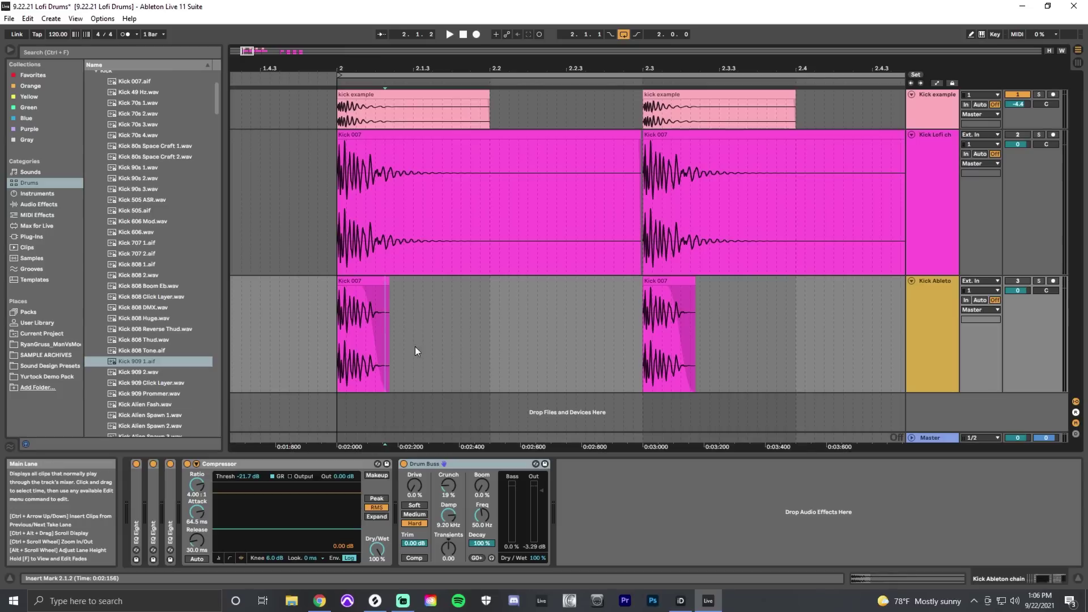
scroll(380, 370, "up", 3)
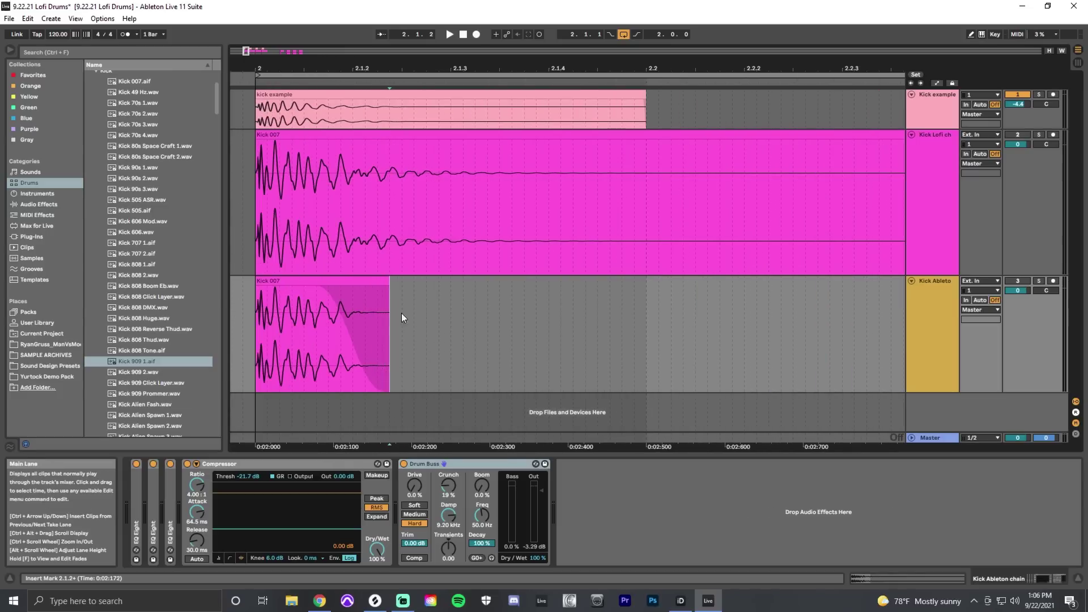
left_click_drag(386, 282, 448, 300)
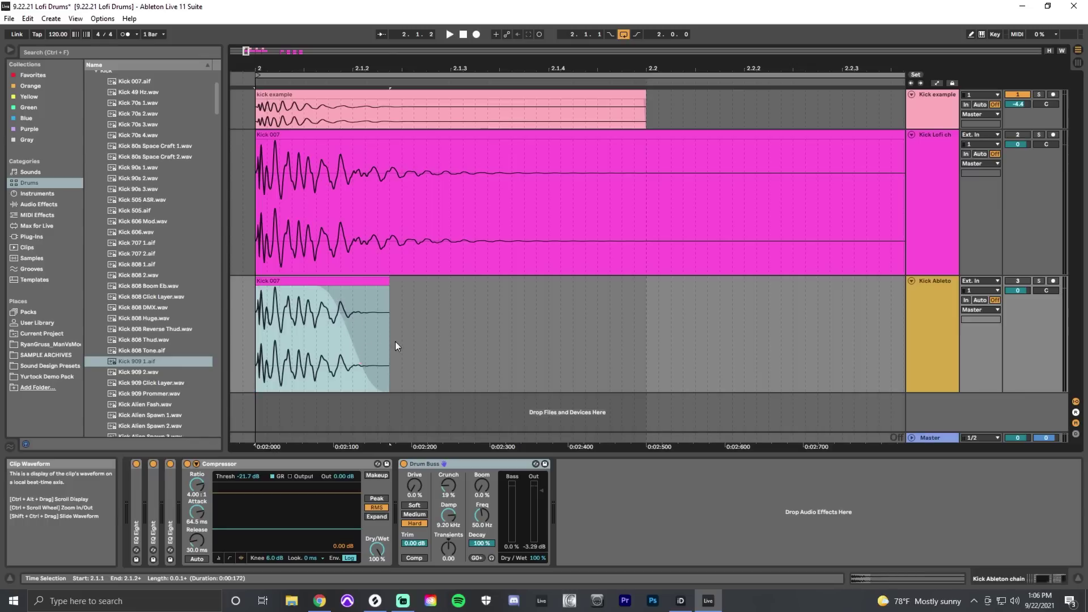
left_click(392, 359)
scroll(392, 360, "down", 5)
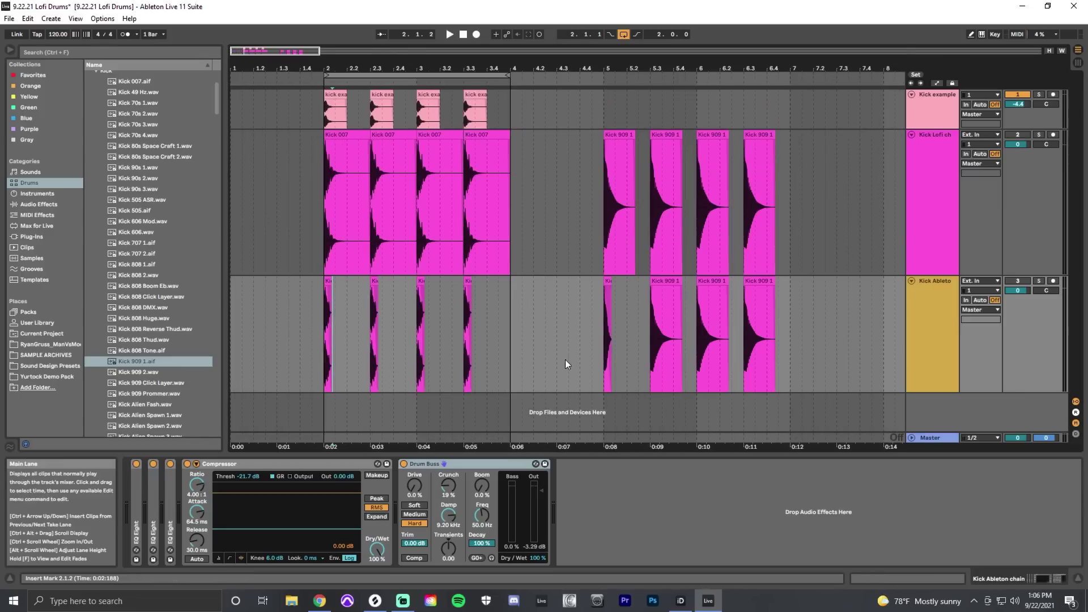
Shrink the Kick Lofi chain track's height and show the Kick Ableton chain track's devices.
left_click(931, 223)
left_click_drag(940, 277, 961, 146)
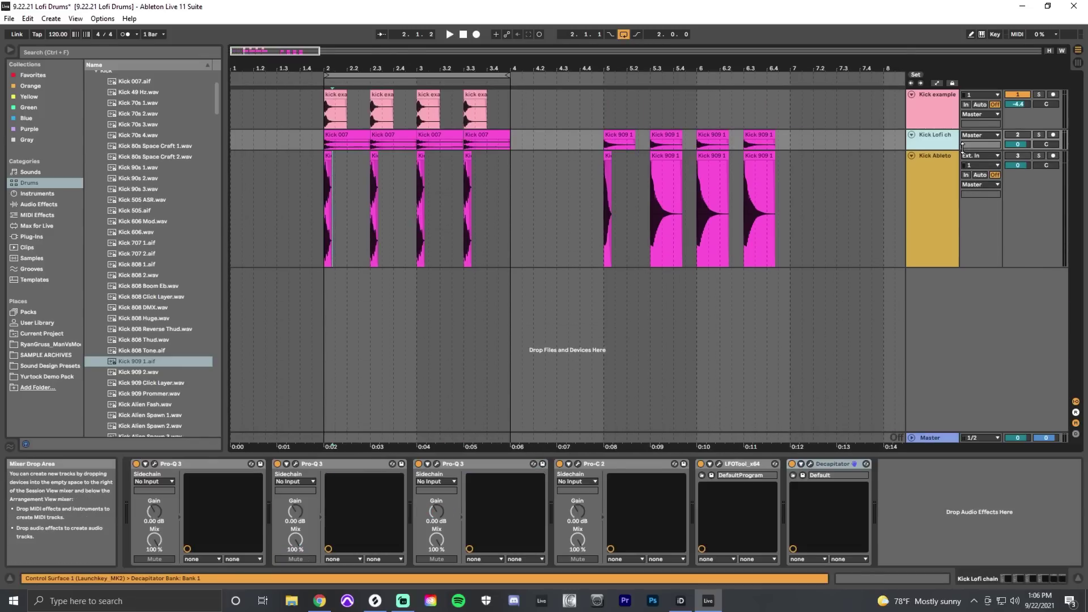
left_click(930, 201)
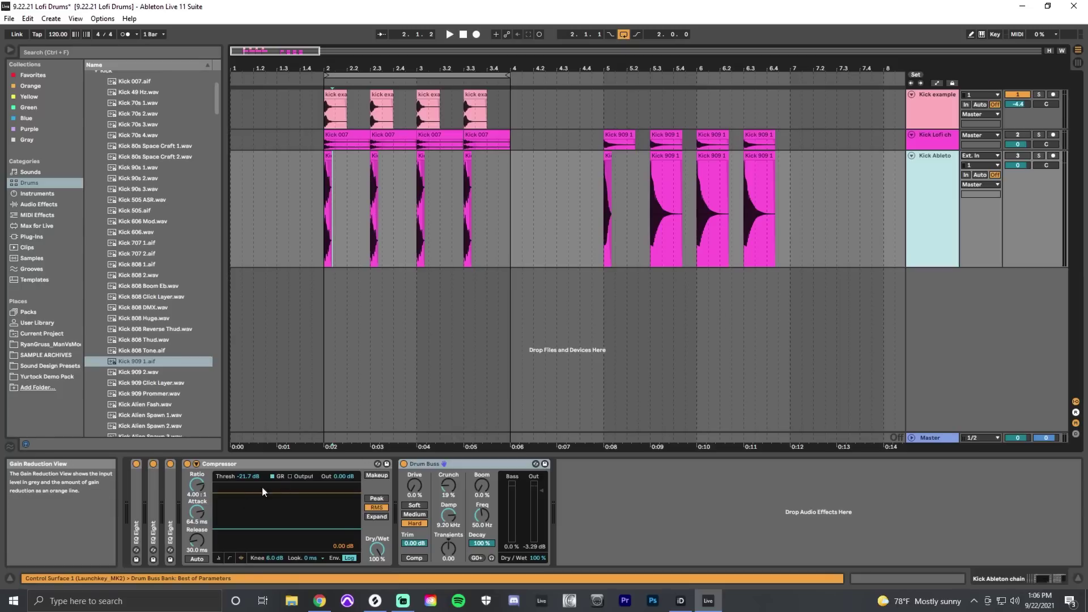
Expand the three EQ Eight devices and review their curves along with the Compressor and Drum Buss settings.
double_click(137, 510)
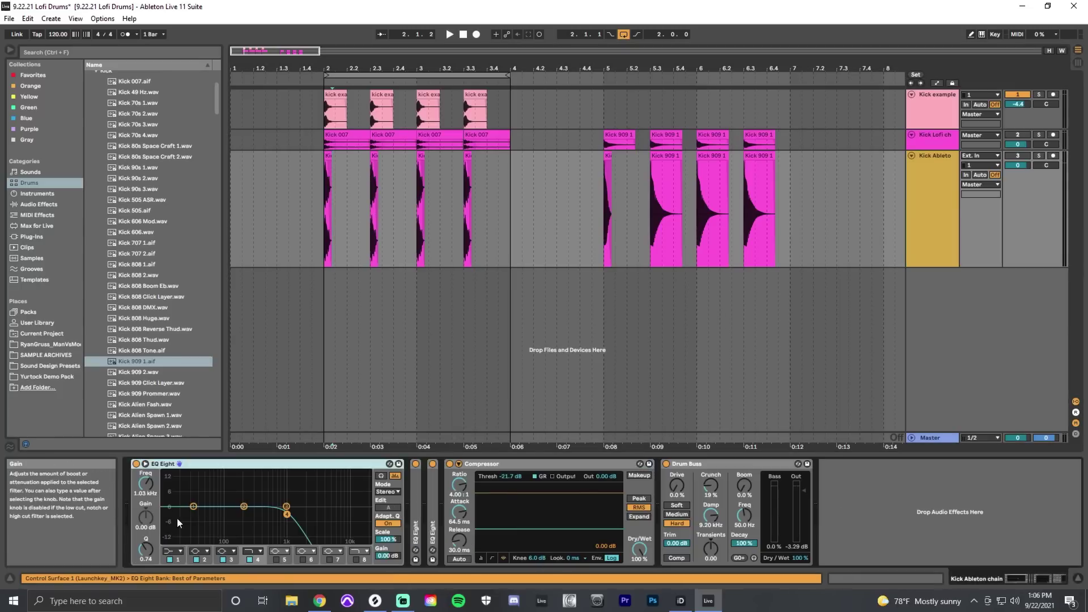
double_click(416, 510)
double_click(691, 505)
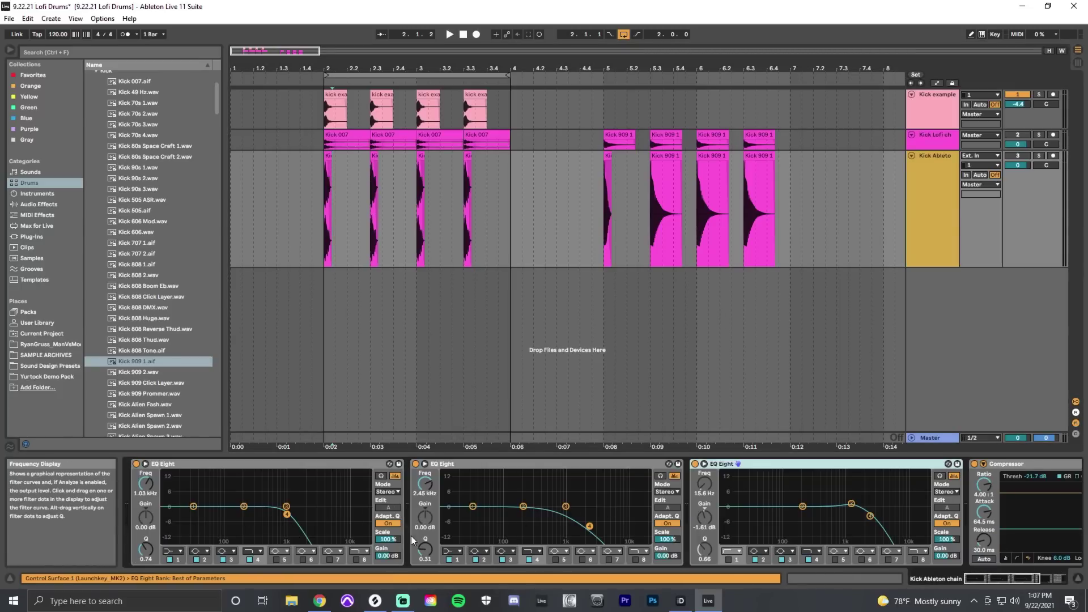
scroll(984, 560, "down", 5)
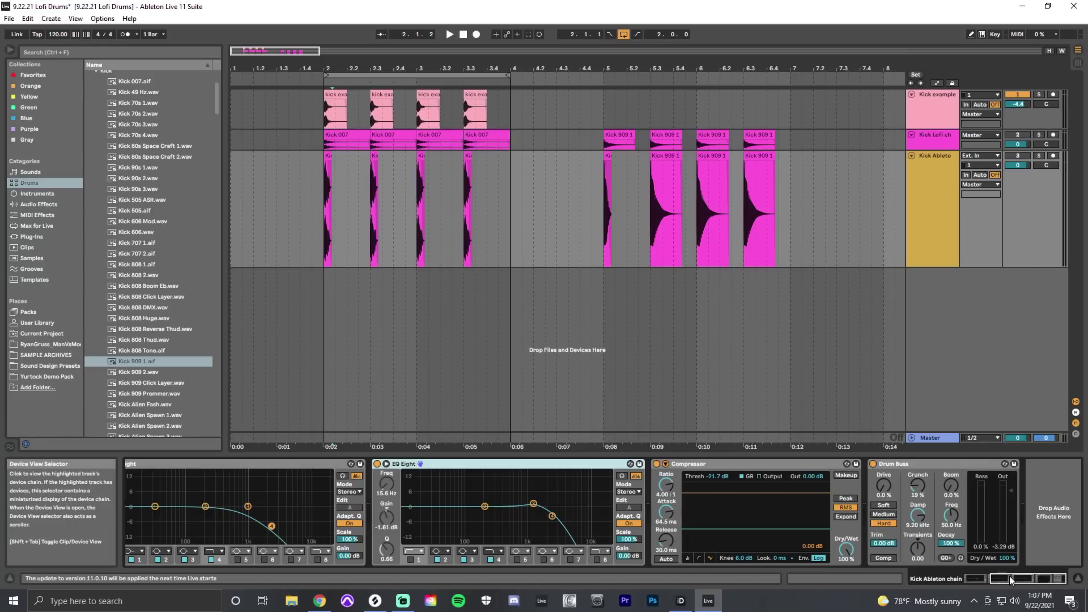
Solo the Kick Ableton chain track and collapse all of its devices.
left_click(1037, 156)
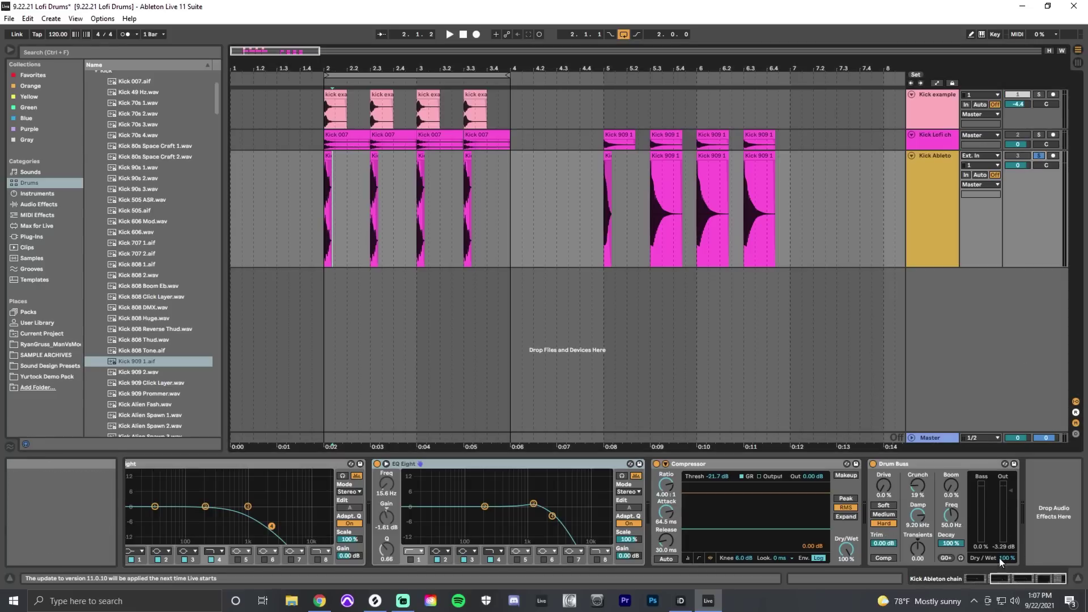
left_click(882, 464)
double_click(912, 461, "alt")
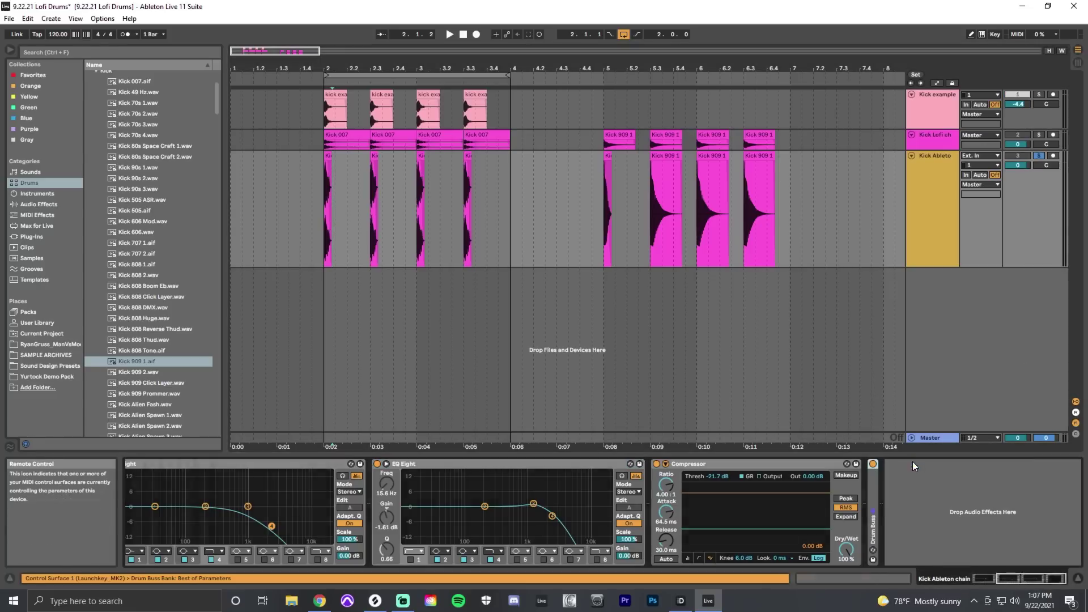
Bypass the whole device chain and reactivate the three EQ Eight devices one by one while the kick loop plays.
left_click(137, 463)
key("space")
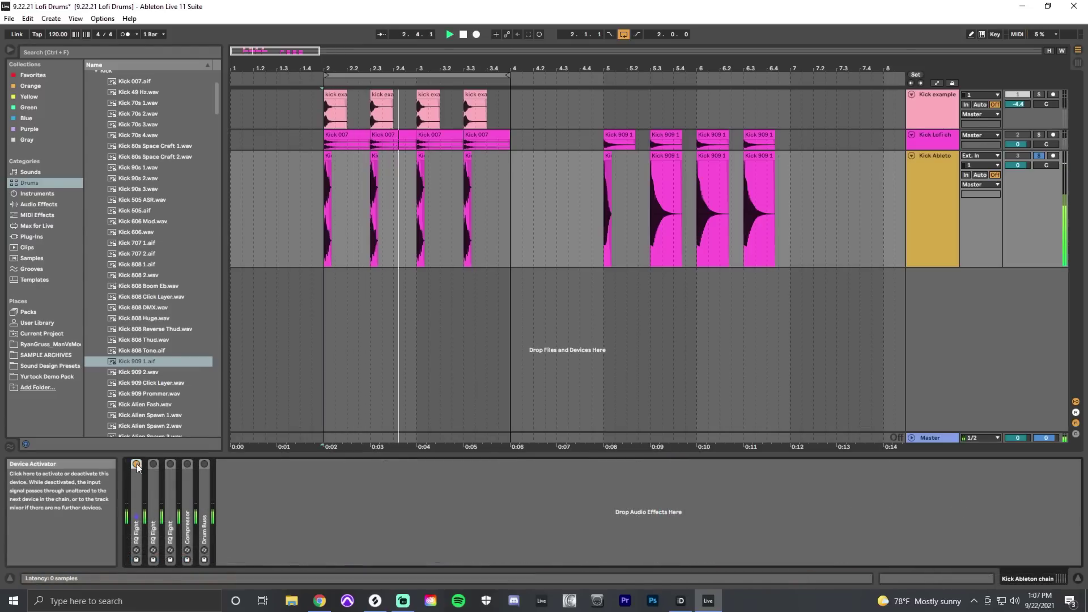
left_click(152, 464)
left_click(170, 464)
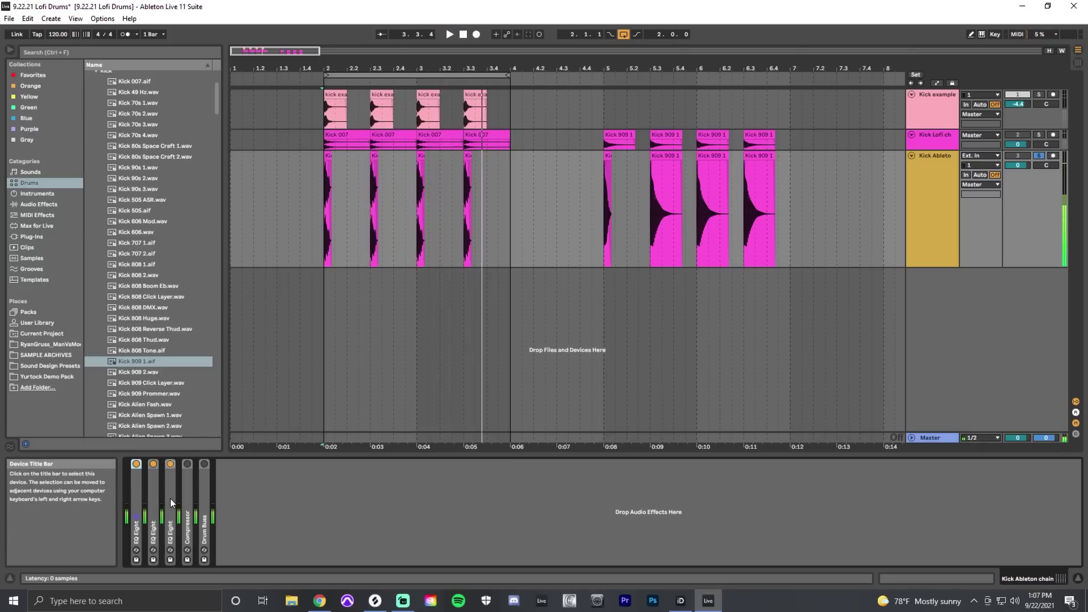
Compare the kick loop with and without the Compressor during playback, leave it active and activate Drum Buss.
key("space")
left_click(186, 465)
left_click(188, 465)
left_click(187, 465)
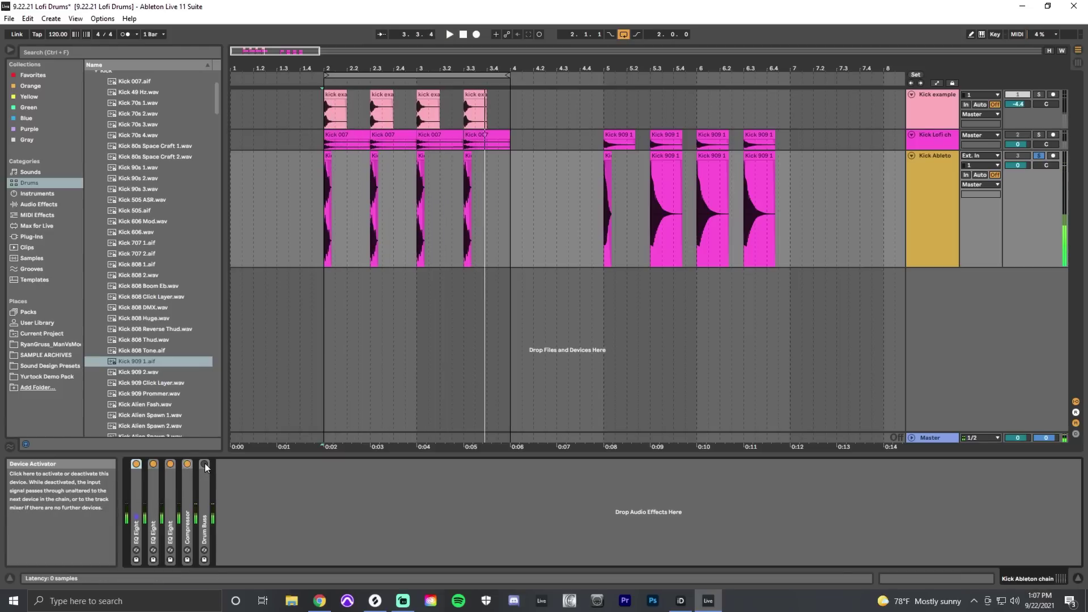
left_click(205, 465)
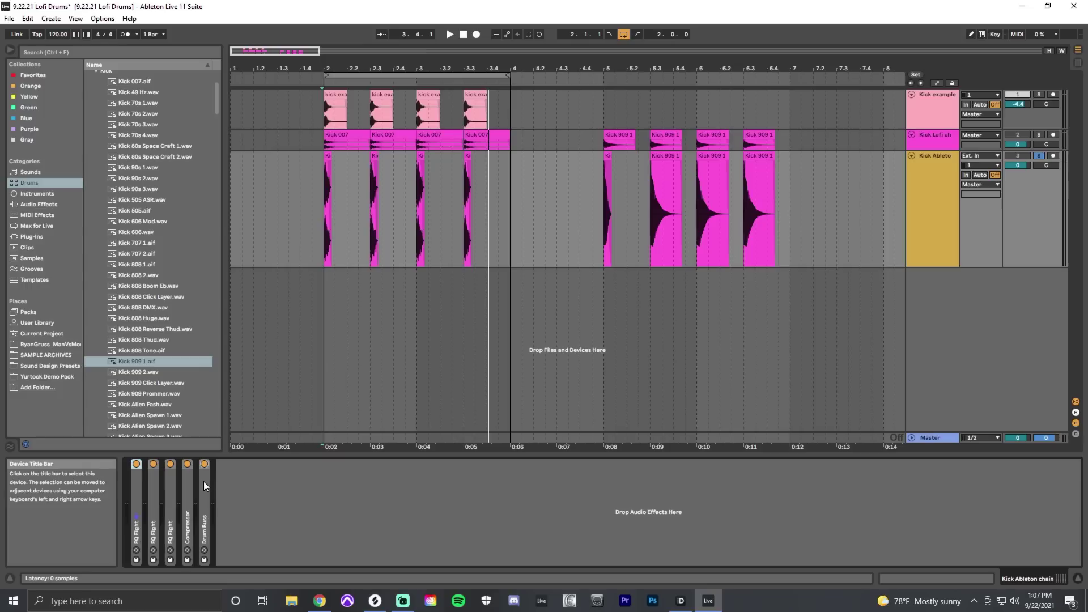
Reduce the height of the Kick Ableton chain track.
left_click_drag(930, 267, 938, 205)
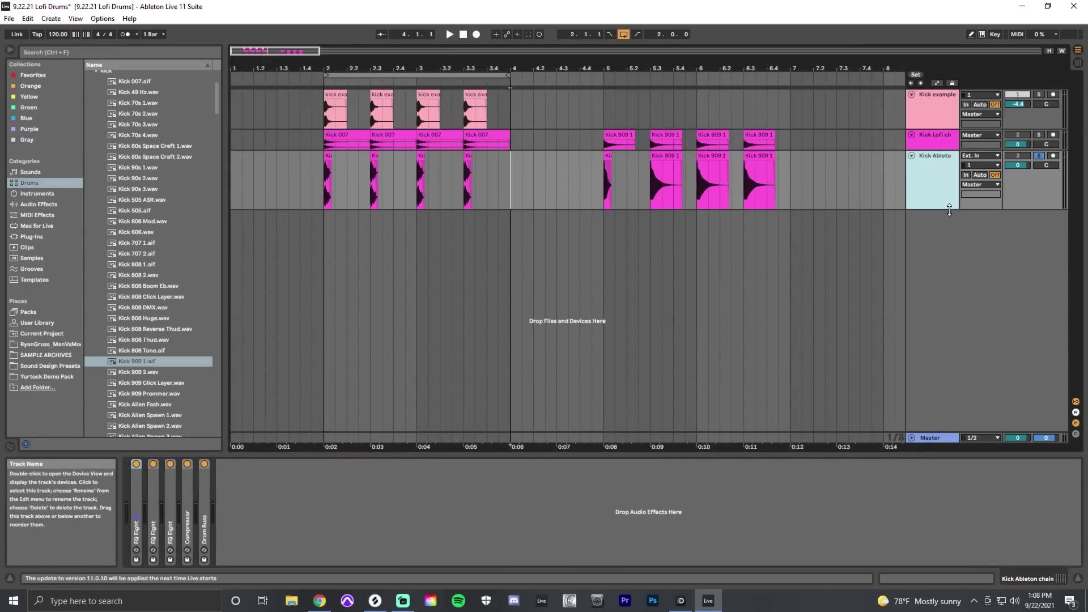
Freeze the Kick Ableton chain track and flatten it to audio.
right_click(937, 162)
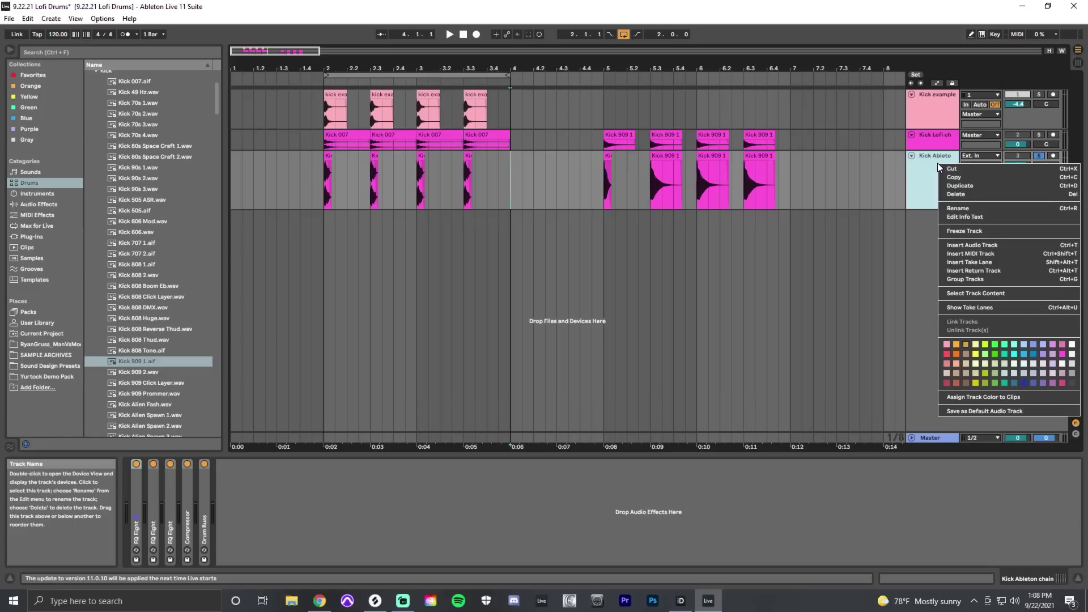
left_click(960, 229)
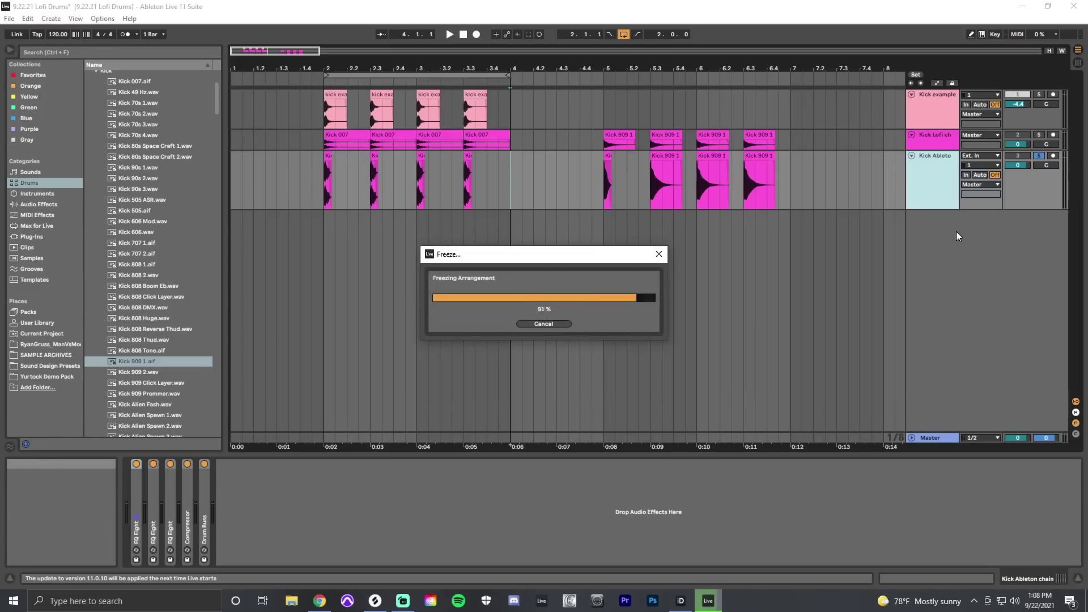
right_click(945, 192)
left_click(885, 268)
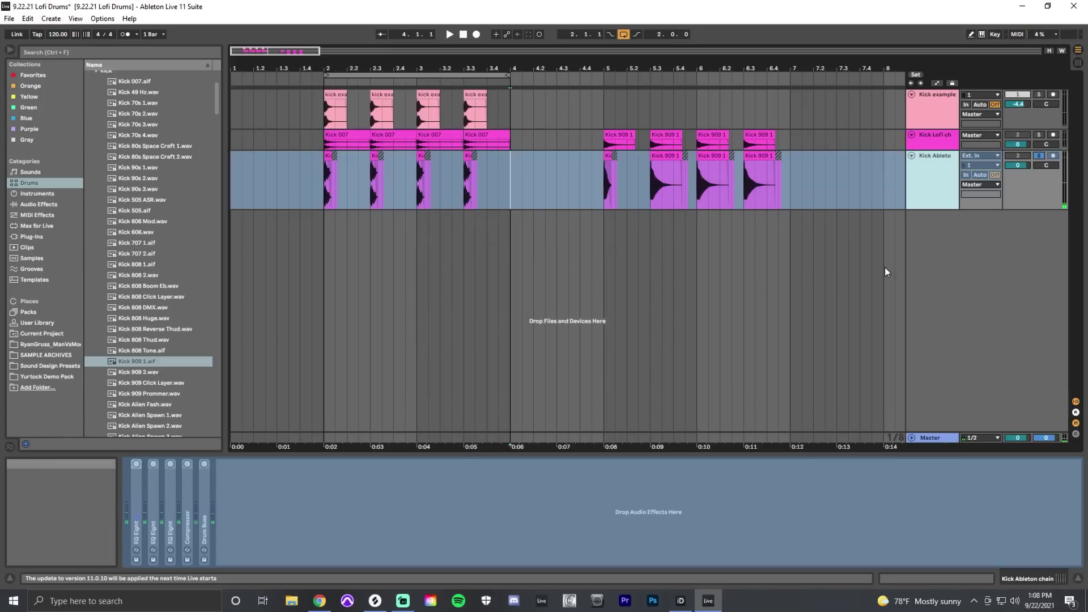
Delete everything on the flattened Kick Ableton chain track from the tail after the first kick hit up to bar 4.
left_click(468, 200)
scroll(334, 198, "up", 5)
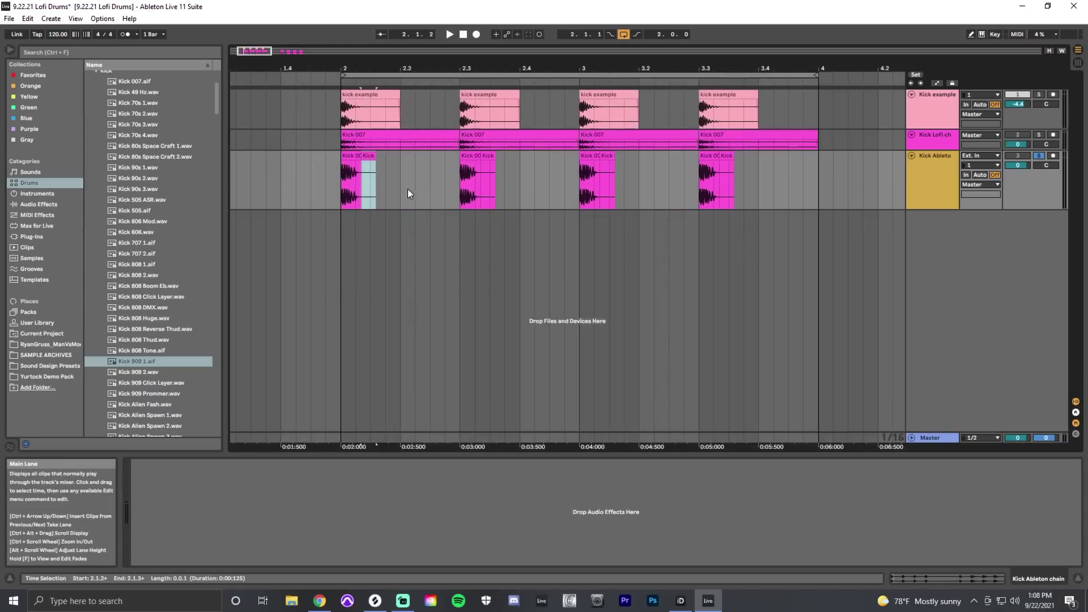
left_click_drag(816, 187, 402, 193)
left_click(363, 194, "shift")
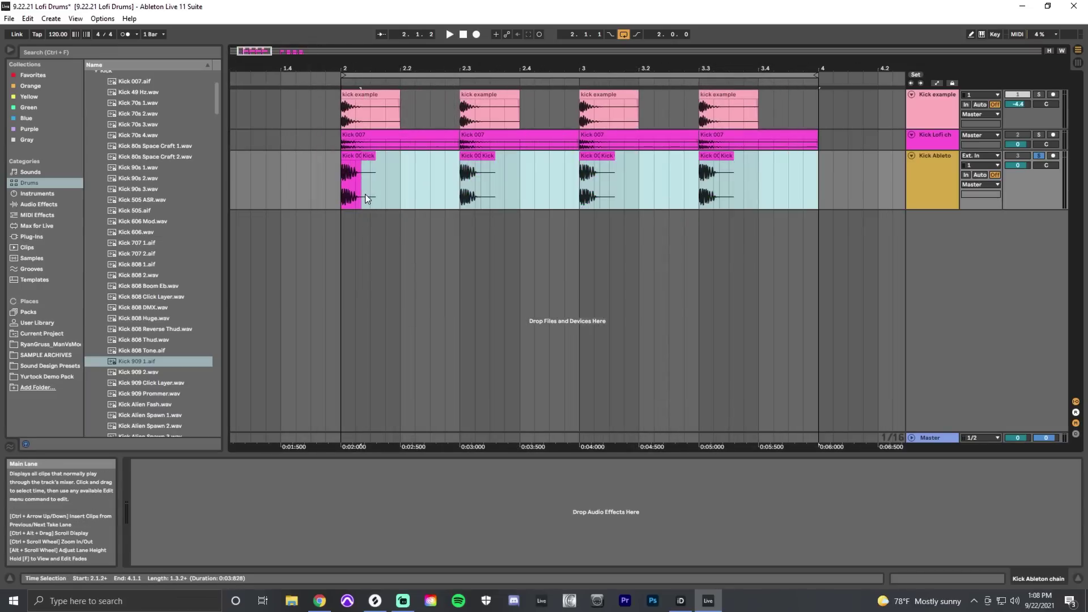
key("Delete")
left_click(345, 159)
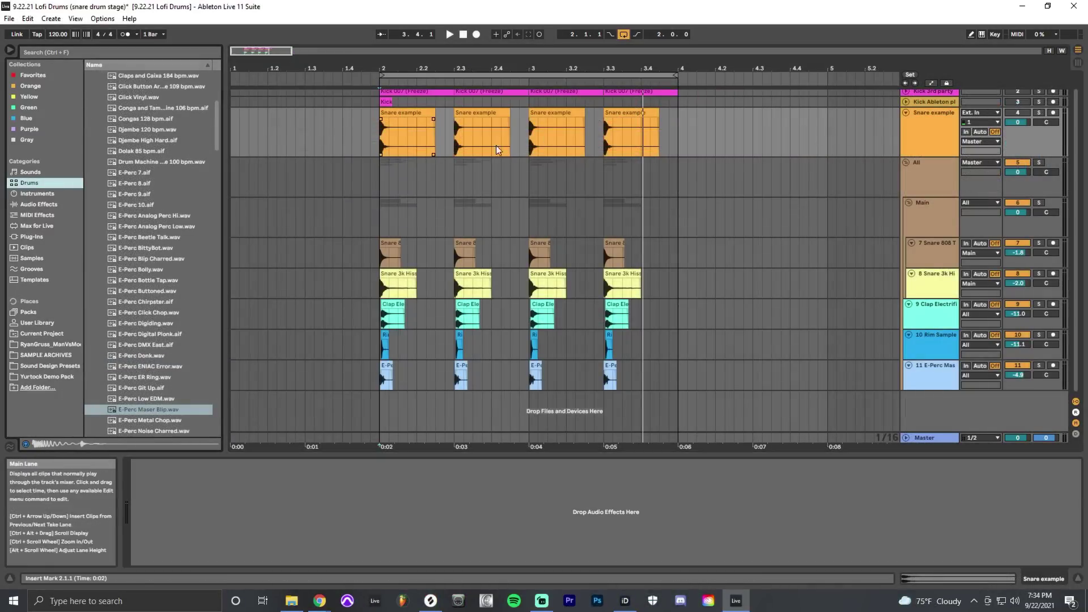
Solo the Snare example track, listen to the loop, stop playback and turn the solo off.
left_click(480, 128)
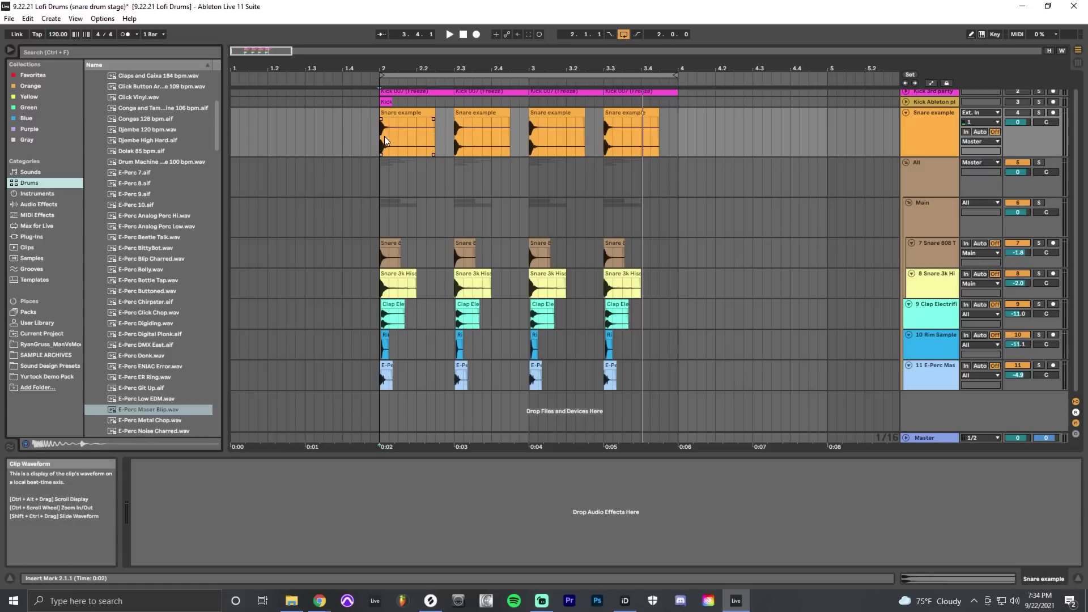
left_click(1039, 112)
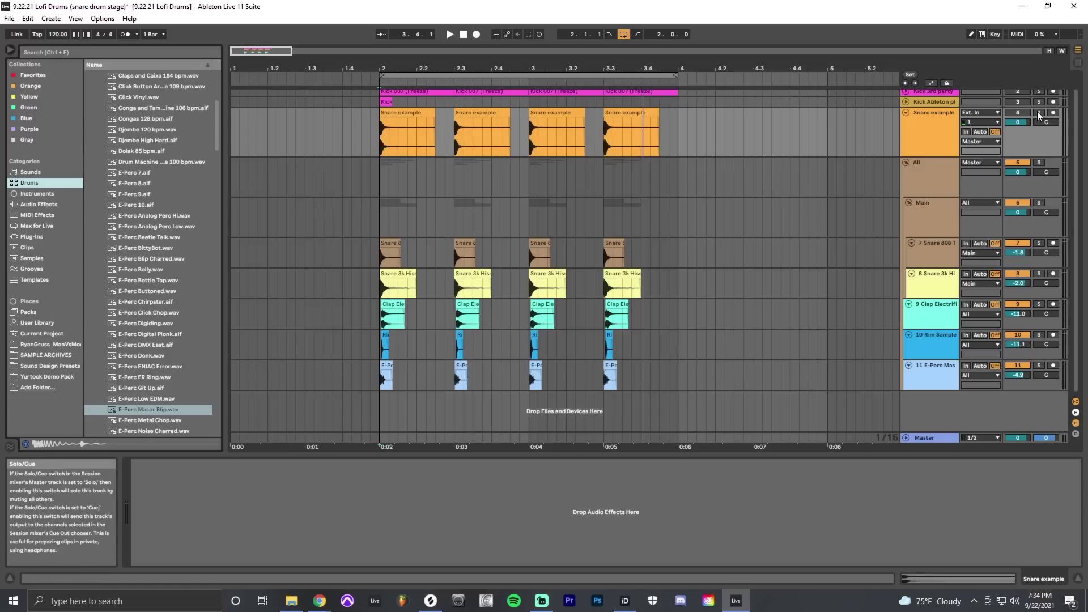
key("space")
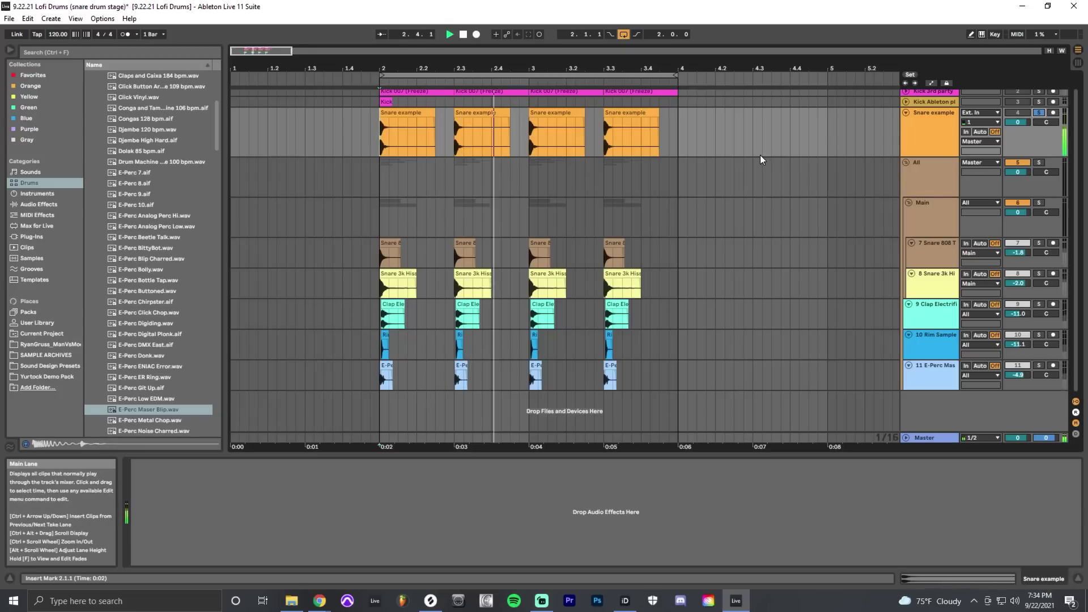
key("space")
left_click(1038, 115)
Solo the All group and play back the layered snare from the loop start.
left_click(400, 215)
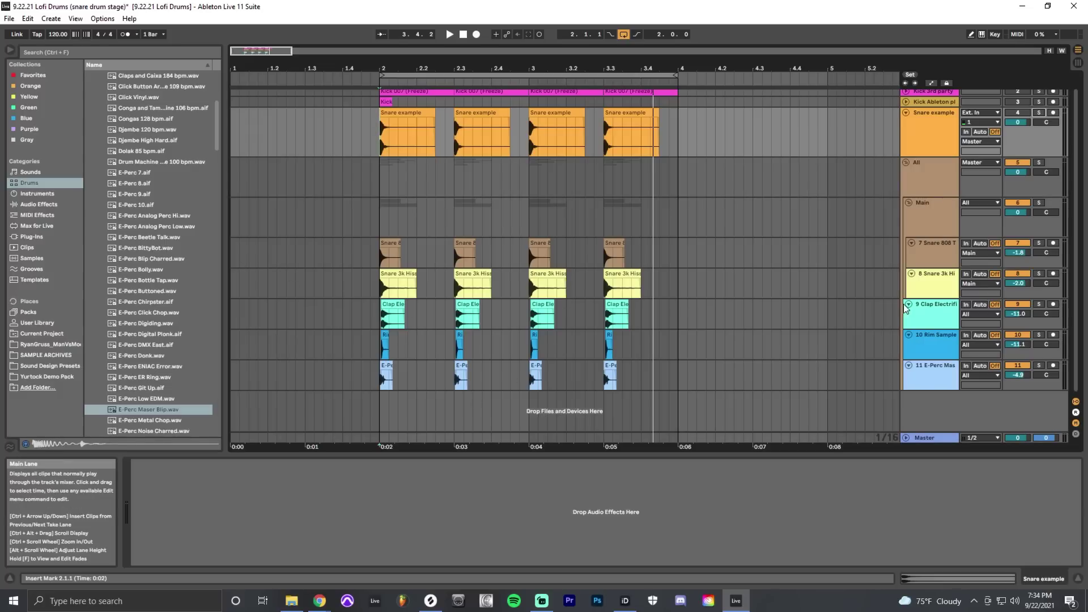
left_click(1039, 161)
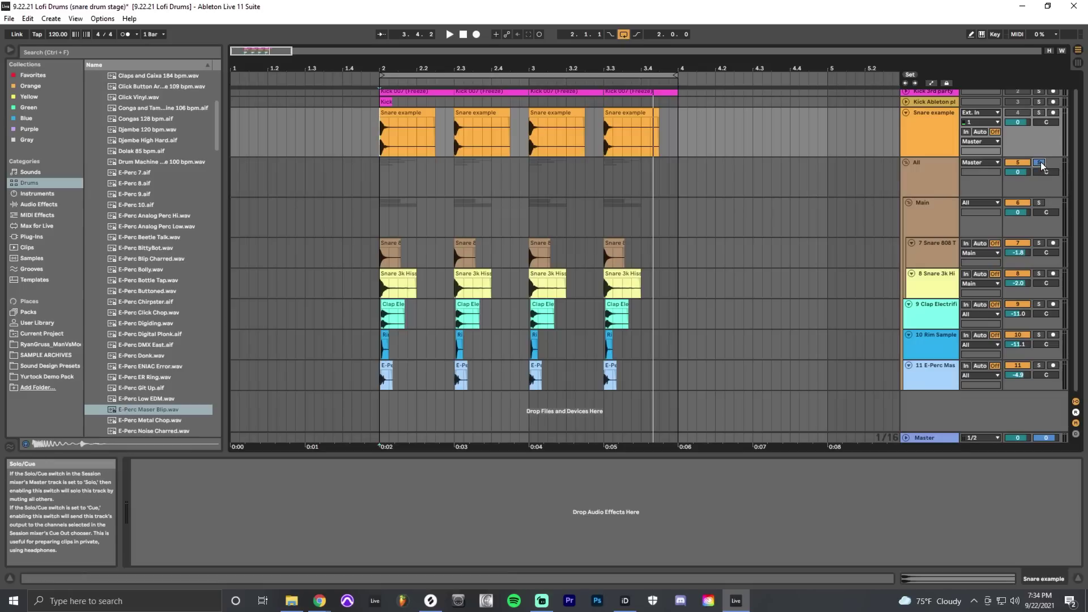
key("space")
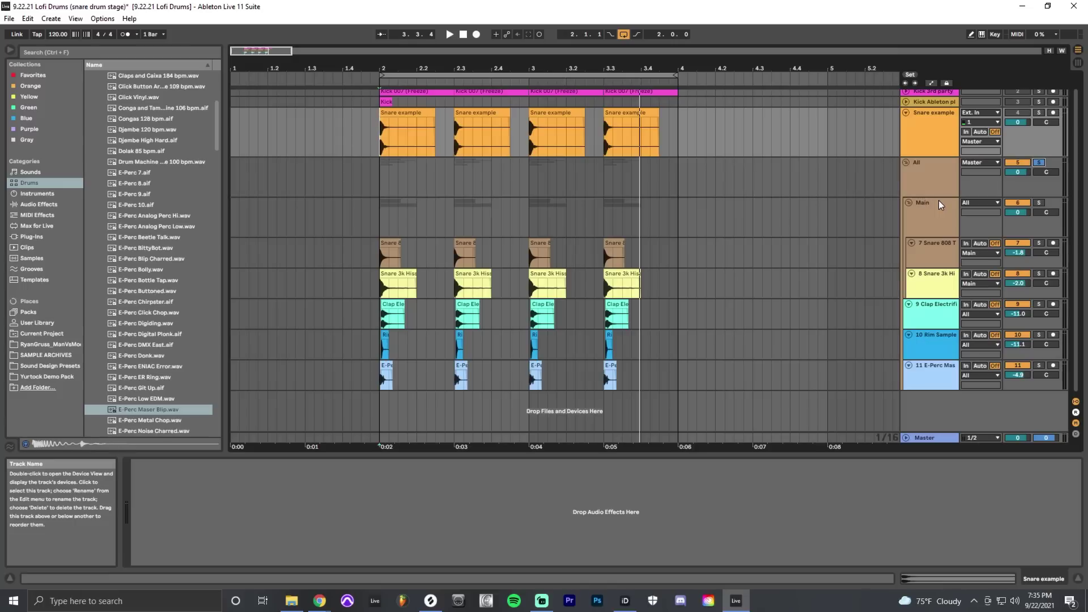
Audition the soloed Snare 808 Tone 1 layer and examine its spectrum in Pro-Q 3, ending with the plugin window hidden.
key("plus")
key("plus")
key("plus")
key("plus")
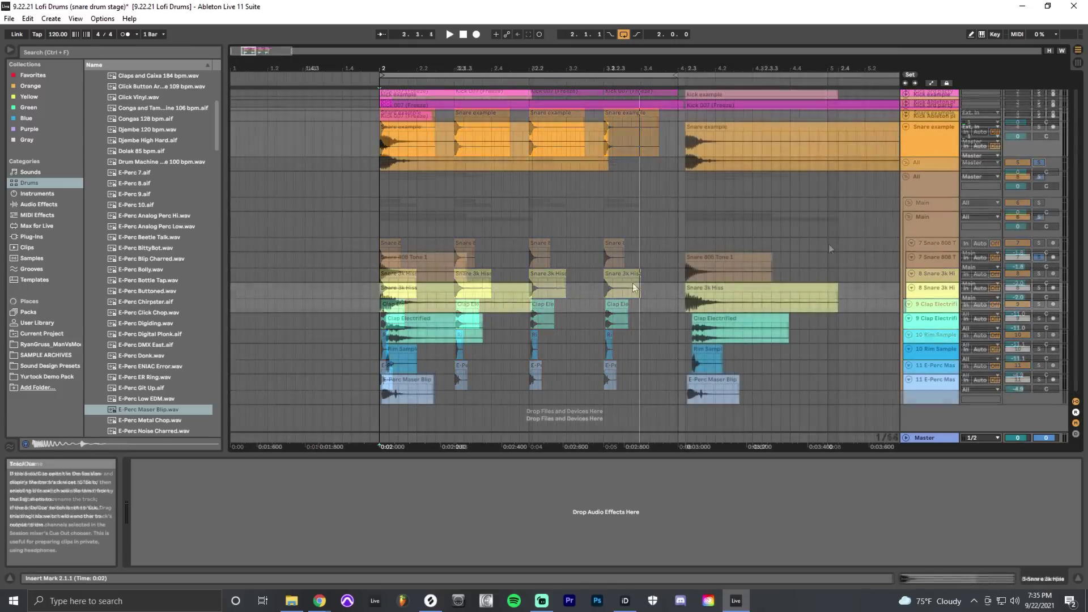
left_click(379, 271)
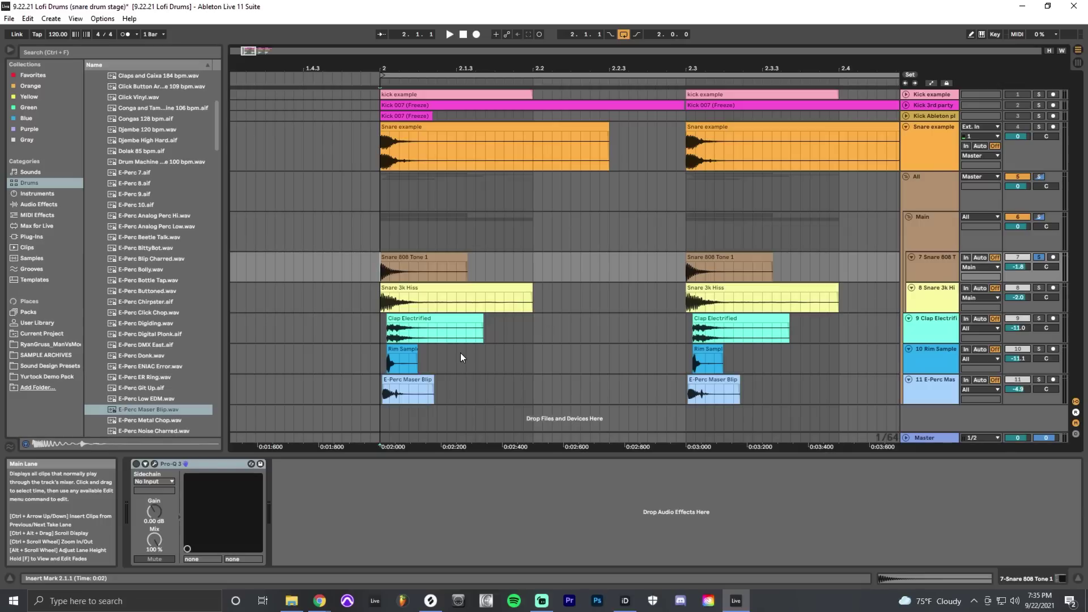
left_click_drag(589, 324, 494, 322)
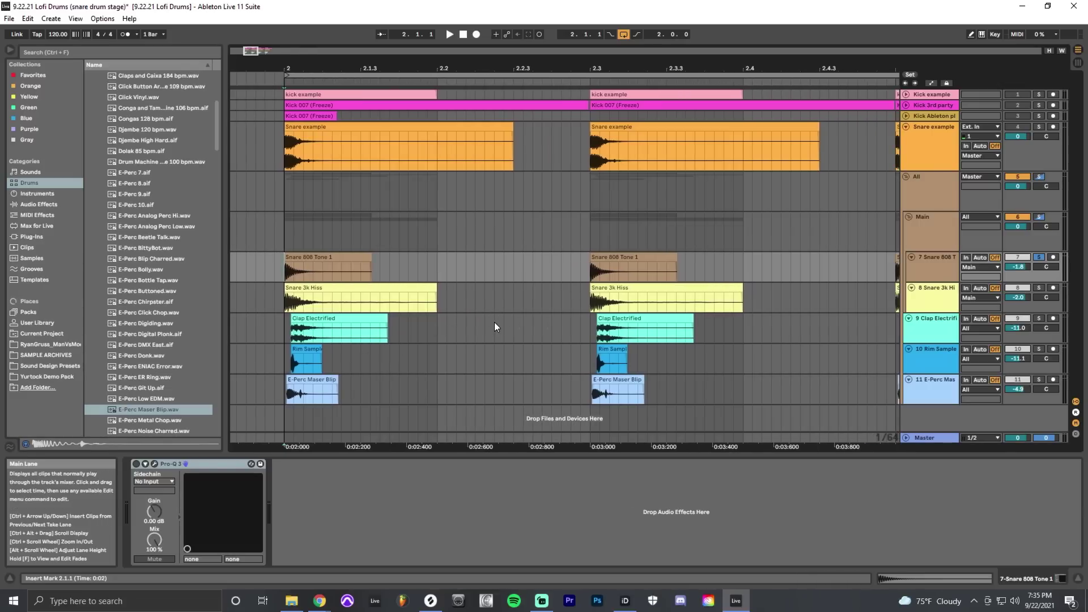
left_click(154, 463)
key("space")
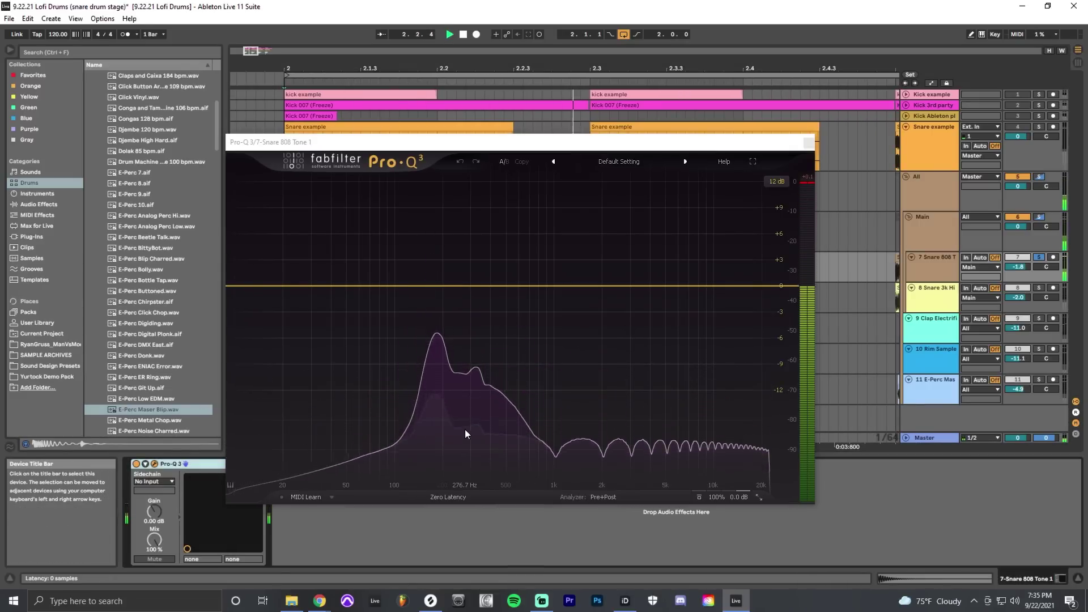
key("space")
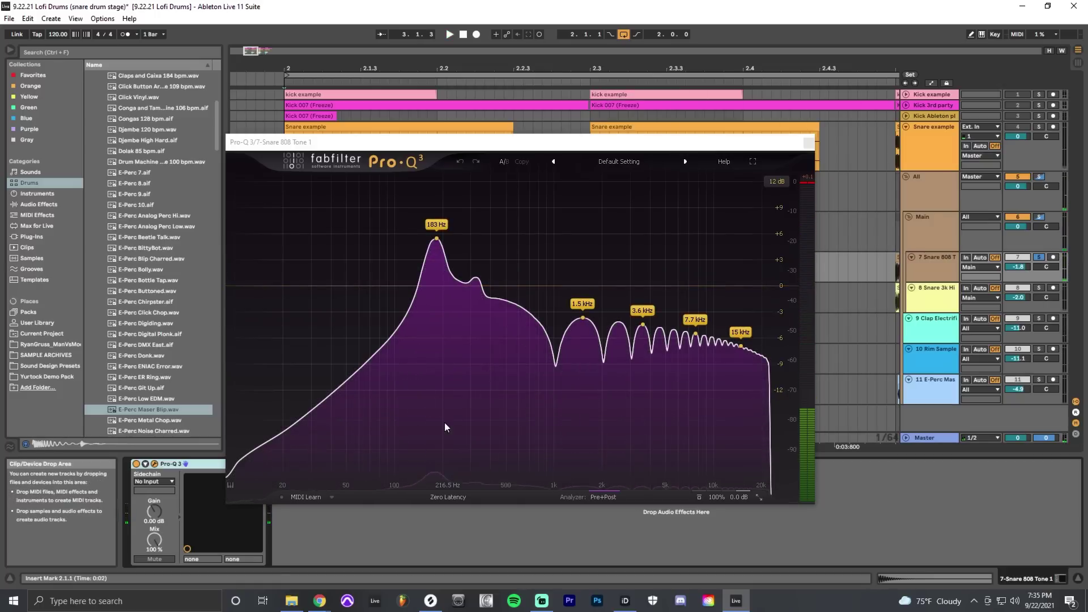
key("ctrl+alt+p")
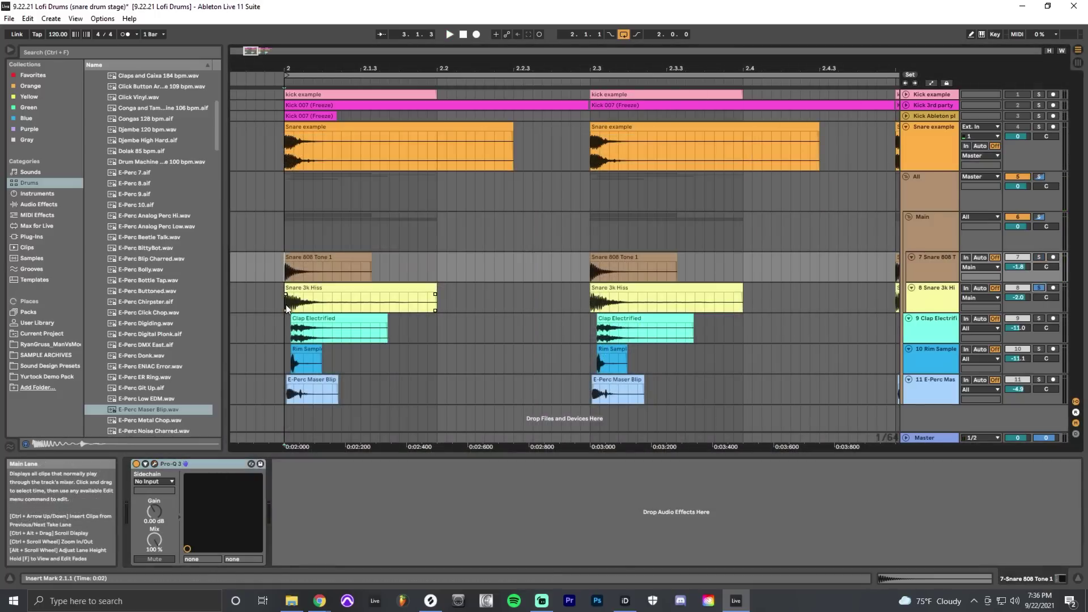
Play the soloed Snare 3k Hiss layer from the loop start and stop playback.
left_click(287, 305)
key("space")
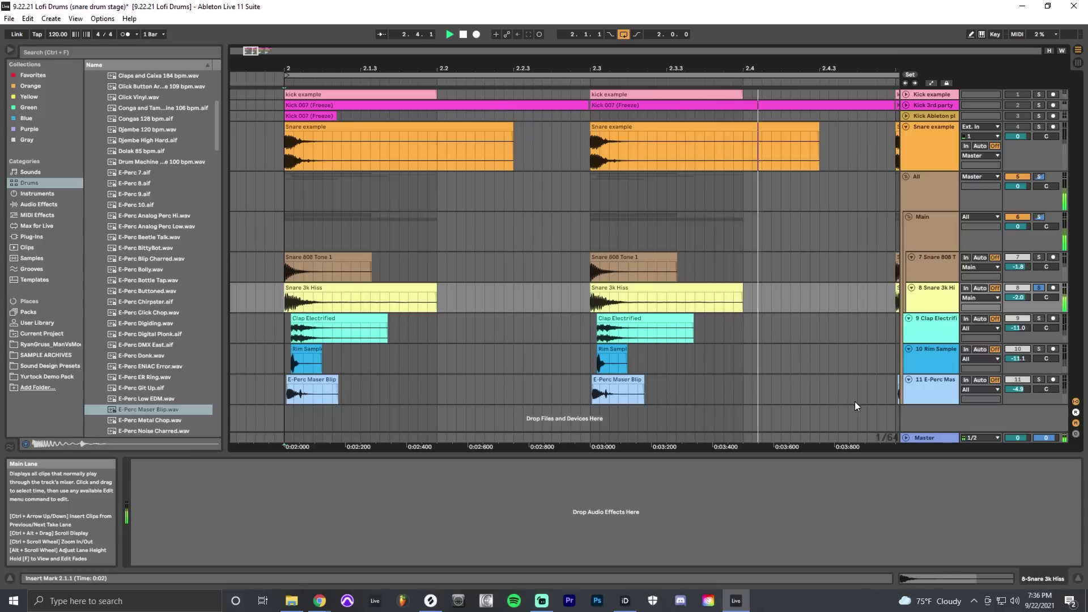
key("space")
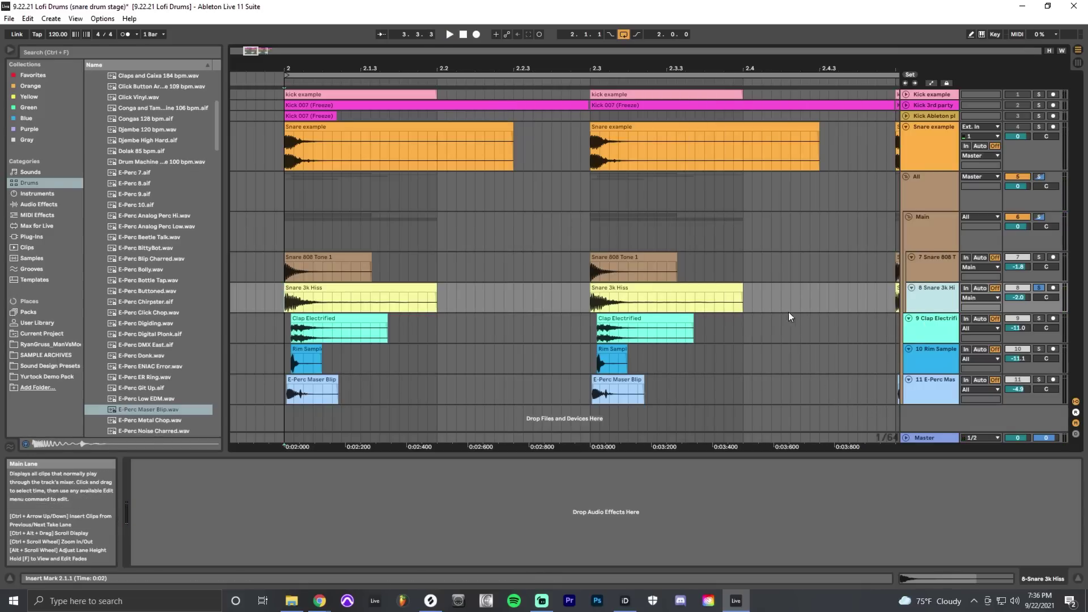
Compare the devices on the Main group and its two snare layers, and open the group's LFOTool to inspect its volume curve.
left_click(944, 239)
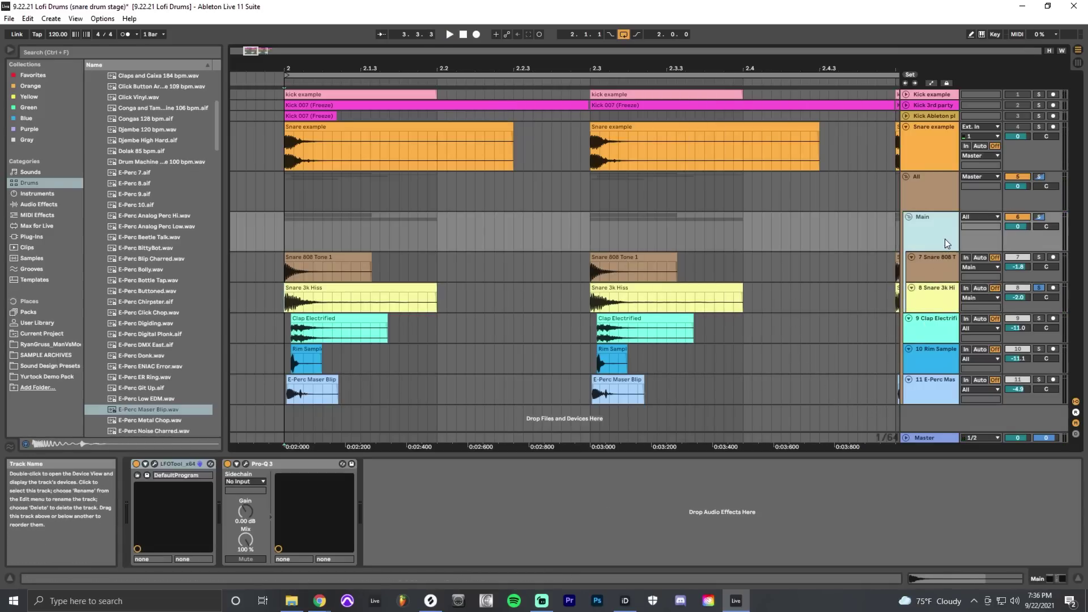
left_click(934, 292)
left_click(927, 271)
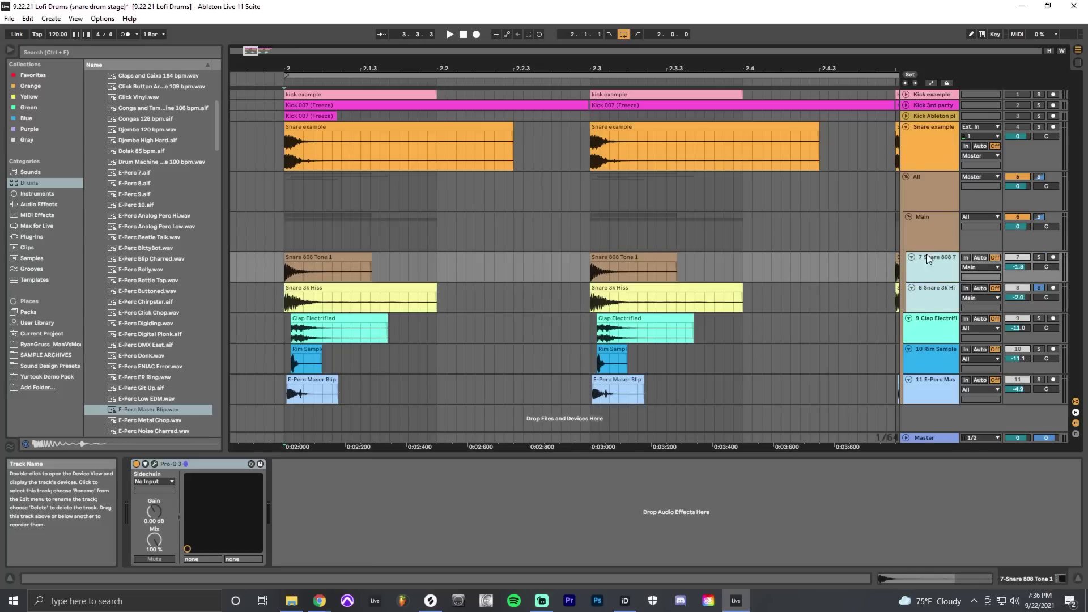
left_click(927, 237)
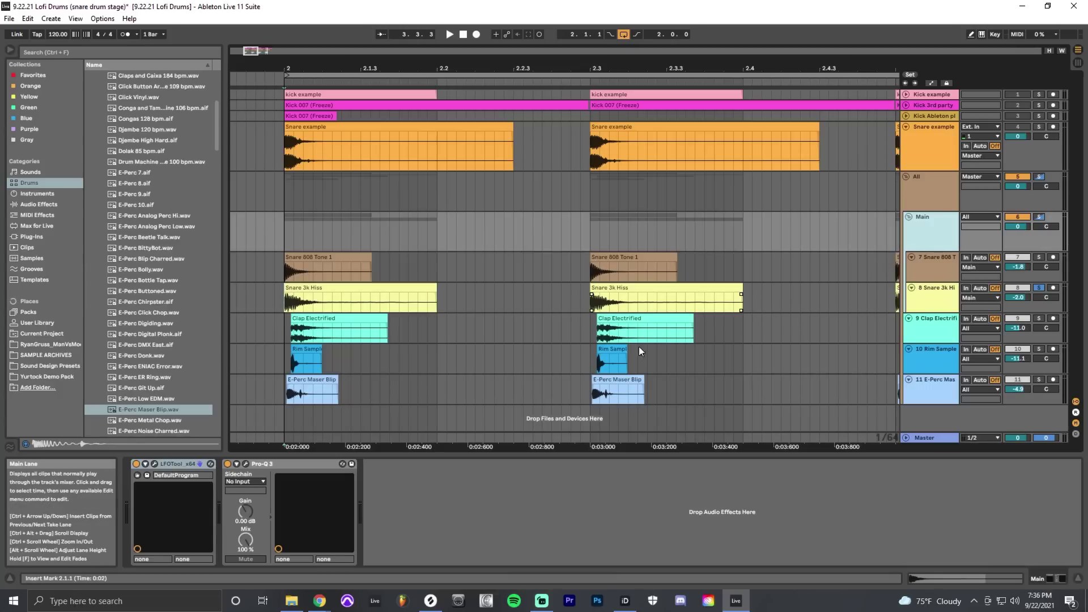
left_click(156, 465)
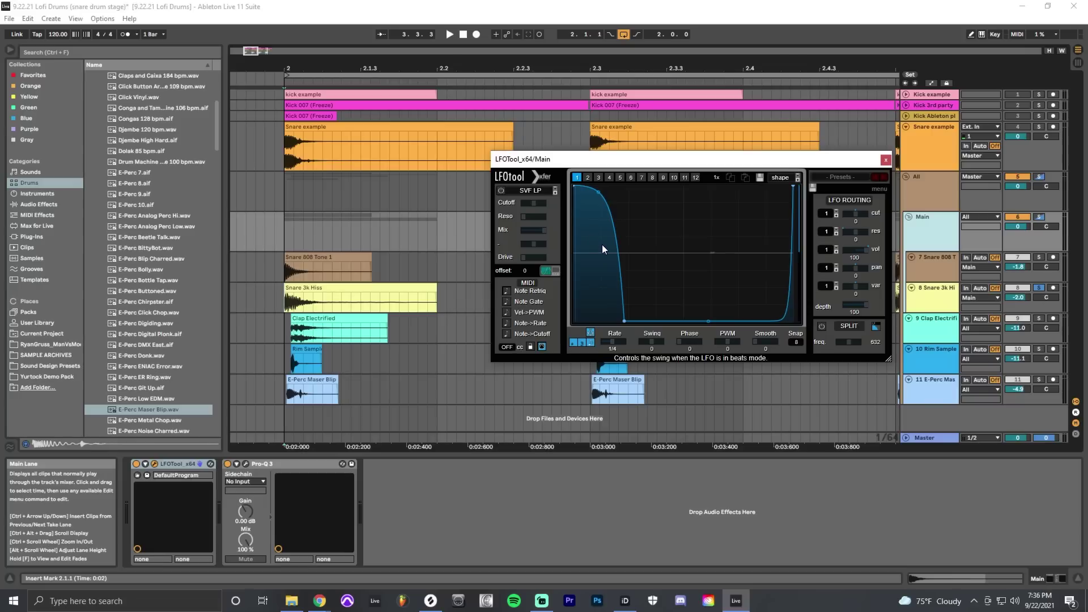
Open Pro-Q 3 on the Main group, examine its band-pass filter's frequency and slope settings, and close the plugin window.
left_click(245, 465)
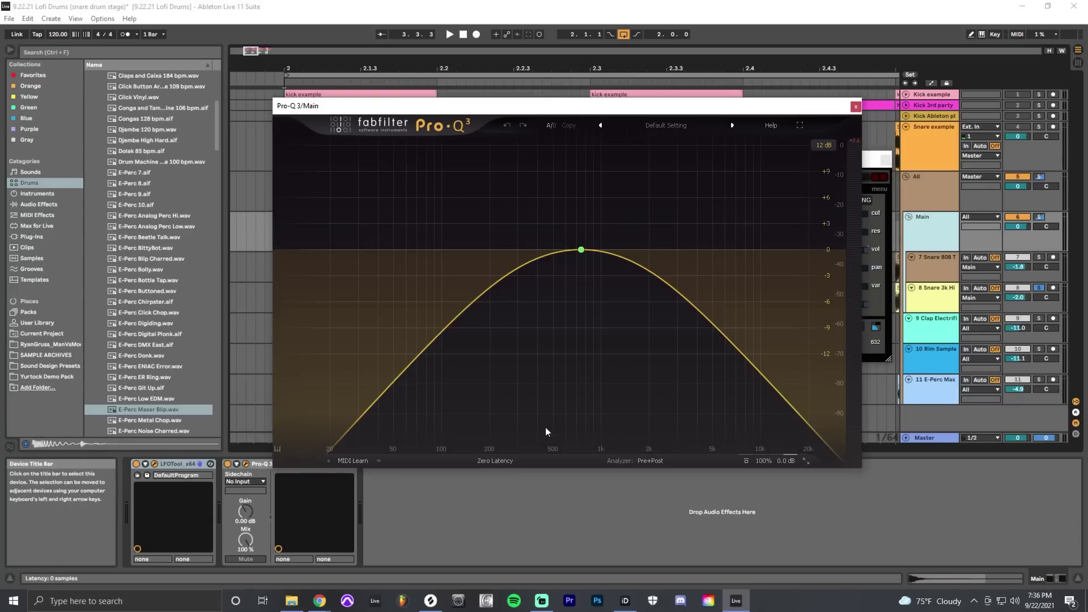
mouse_move(578, 256)
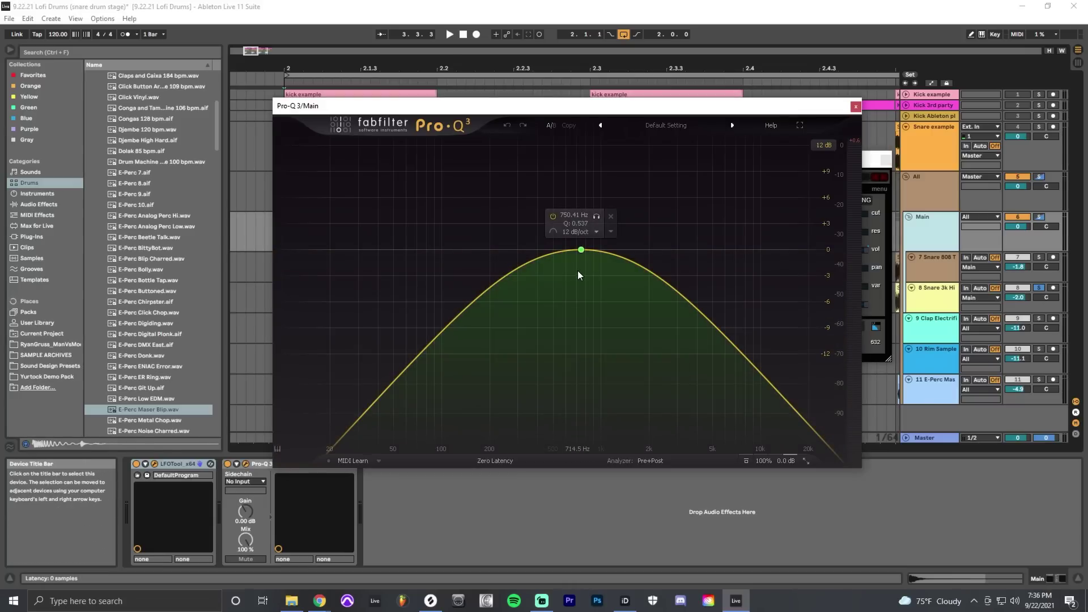
right_click(581, 250)
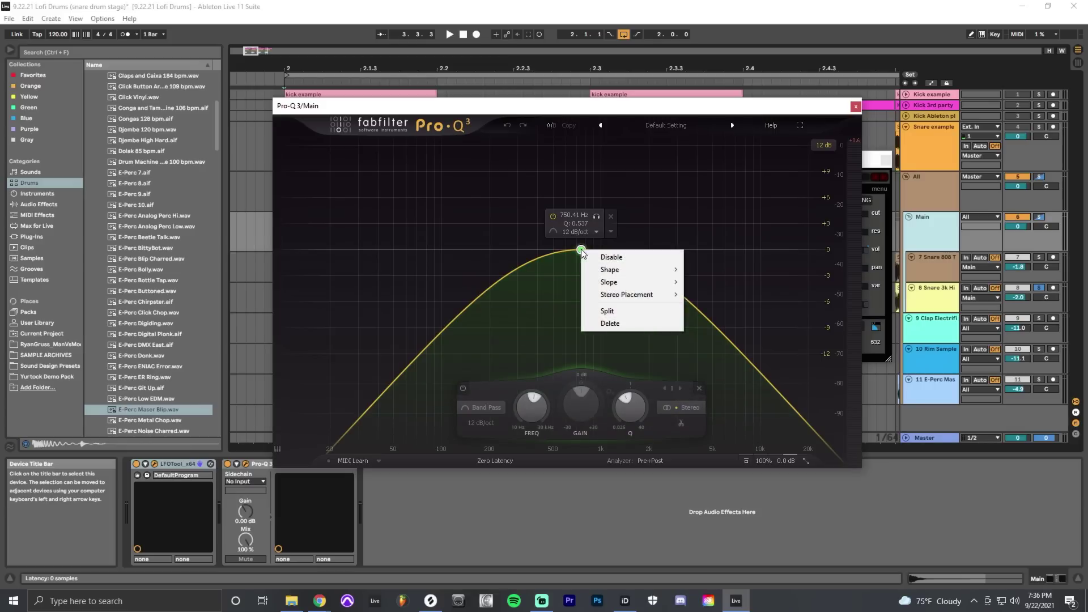
left_click(494, 411)
left_click(501, 368)
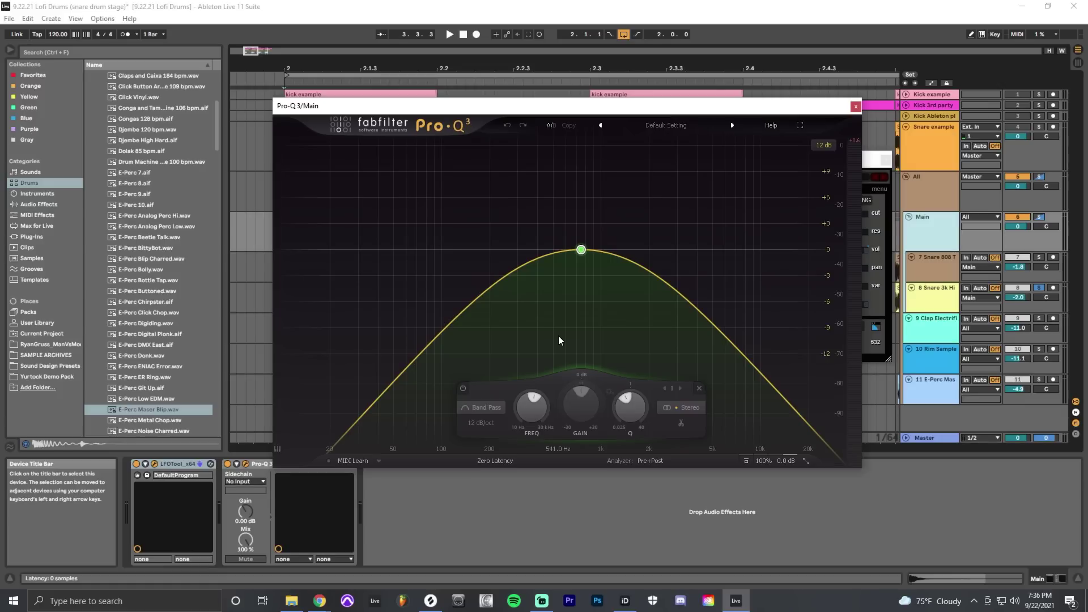
mouse_move(595, 310)
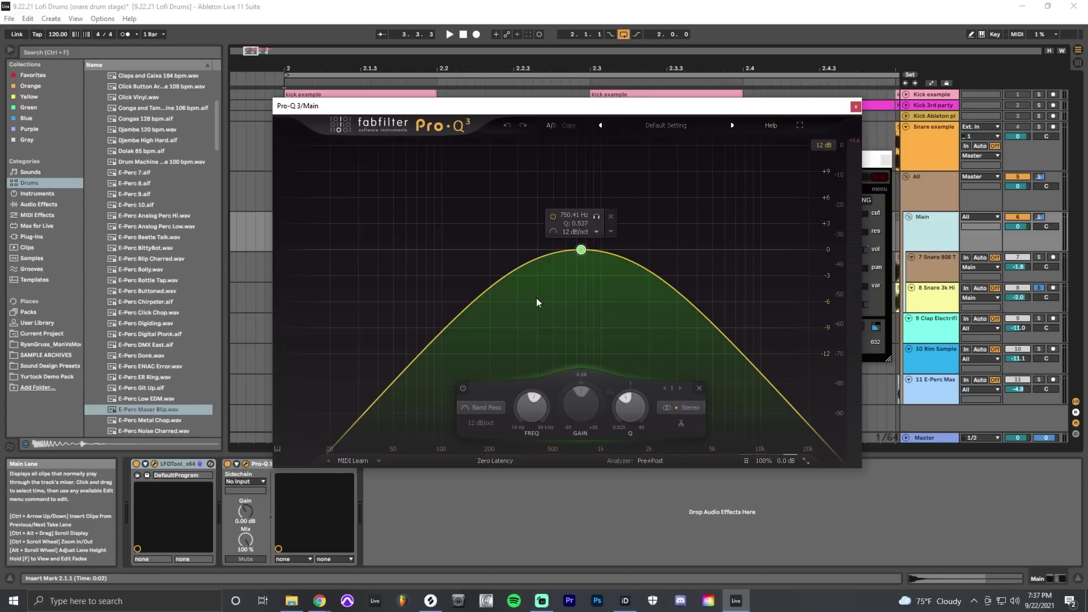
left_click(855, 108)
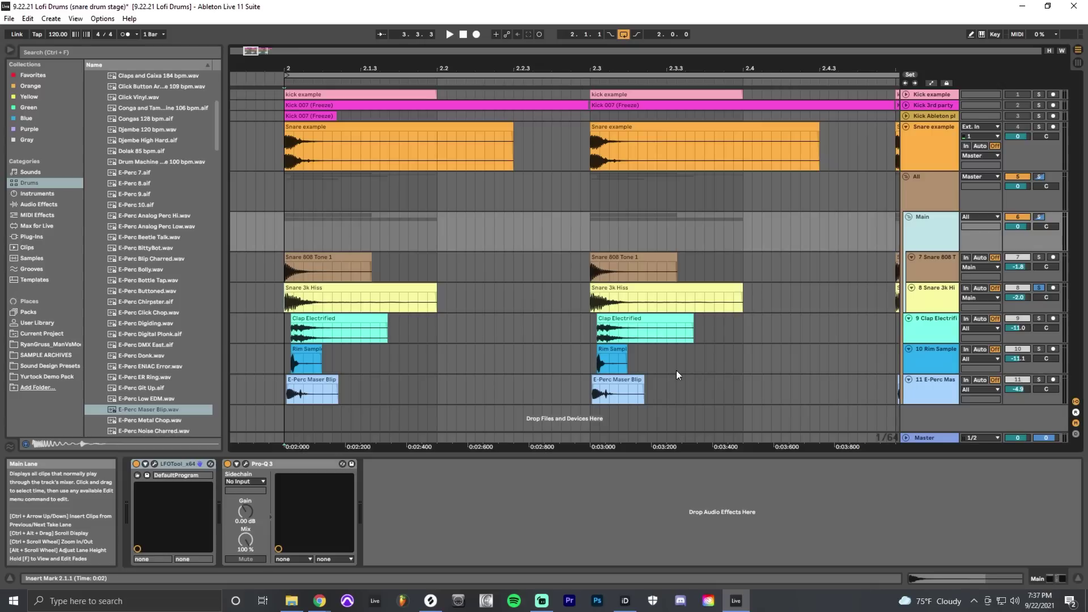
Audition the Clap Electrified and Rim Sampled Vinyl layers from 2.1.1, soloing one after the other during playback.
left_click(282, 371)
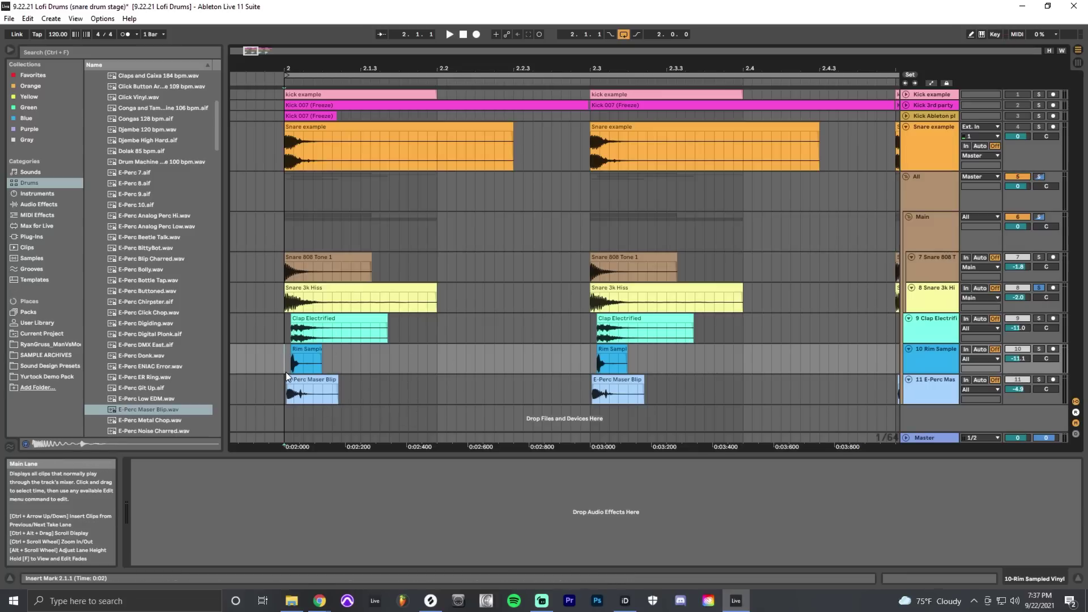
scroll(284, 358, "up", 5)
scroll(321, 355, "up", 2)
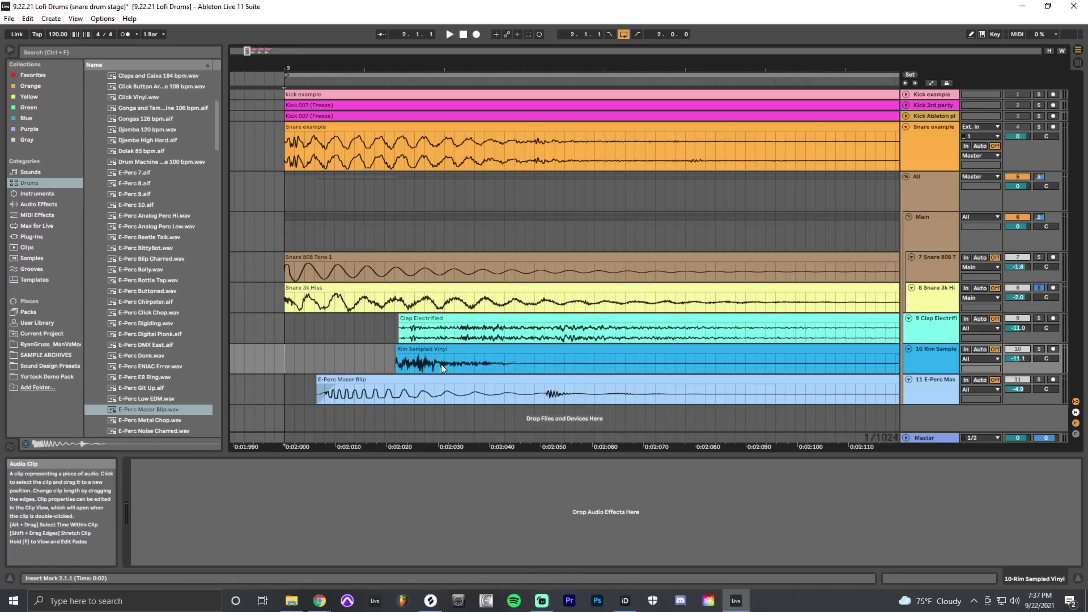
left_click(1038, 318)
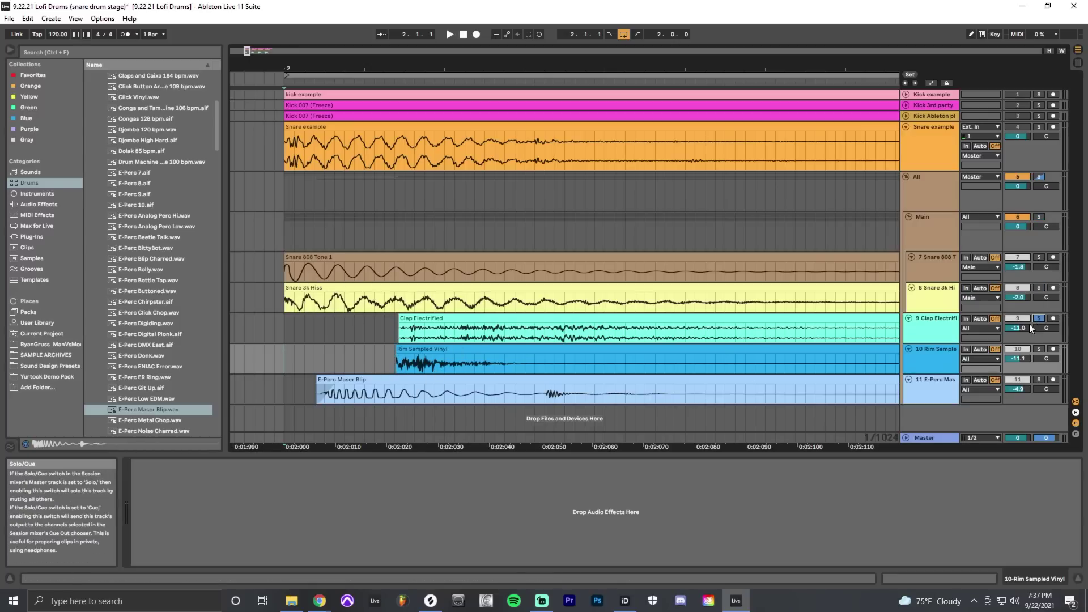
key("space")
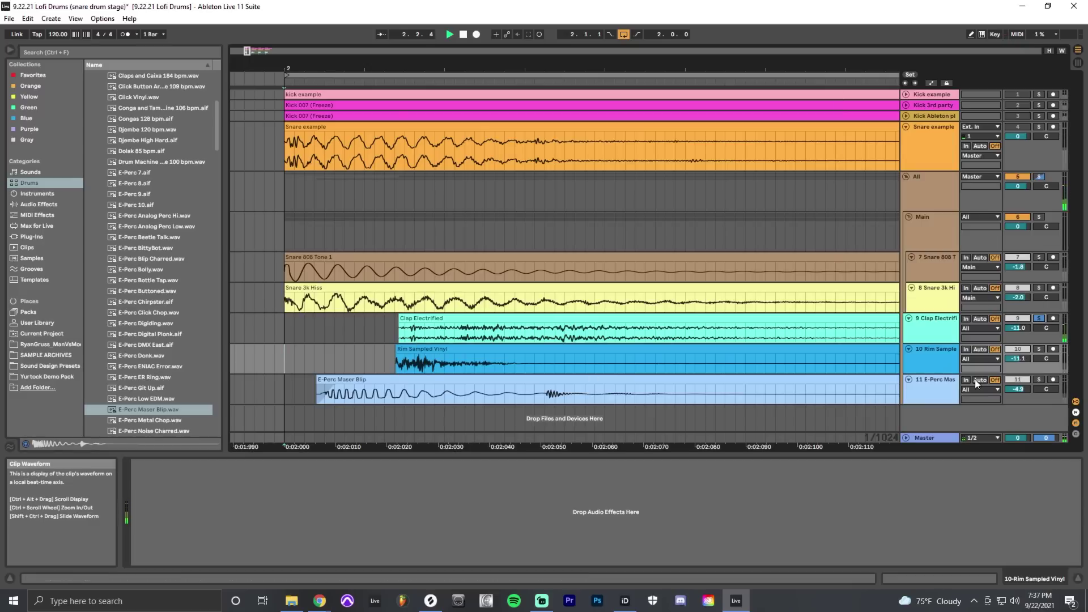
left_click(1039, 349)
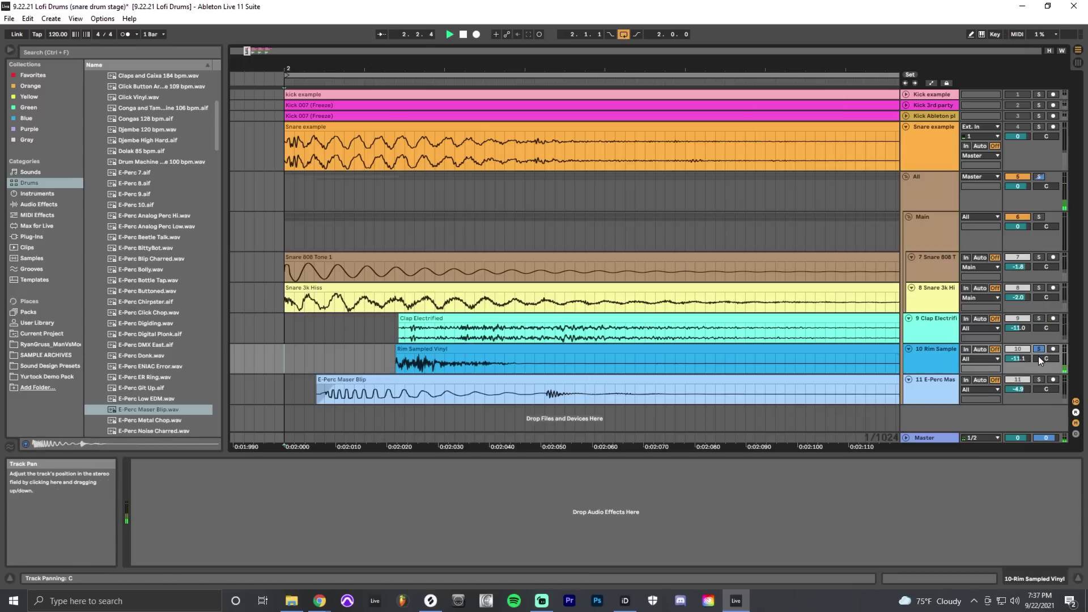
Solo the E-Perc Maser Blip layer alone and play it from the loop start.
left_click(1039, 380)
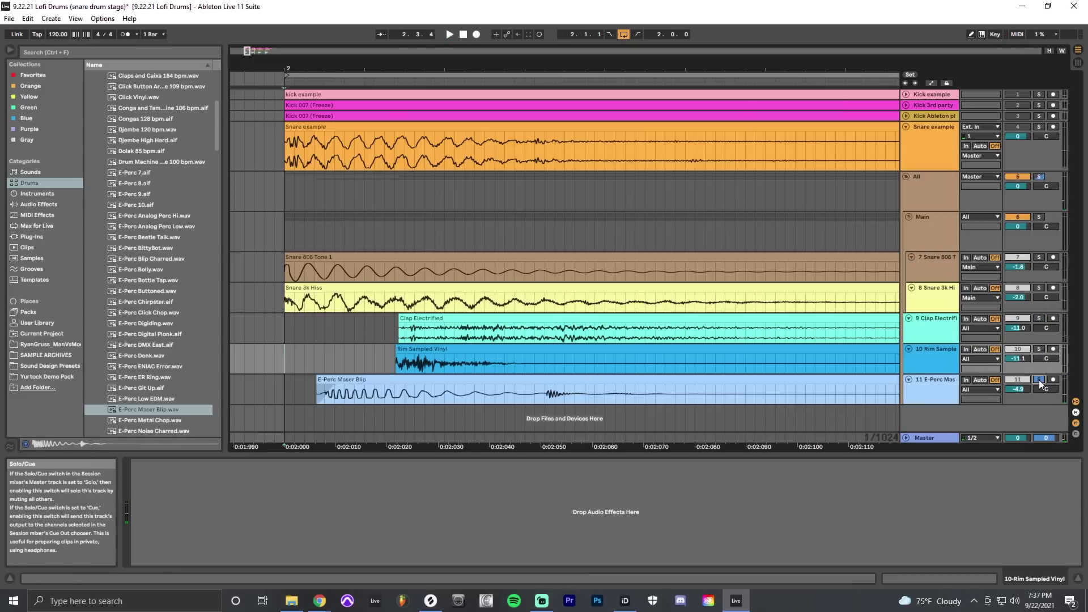
left_click(317, 384)
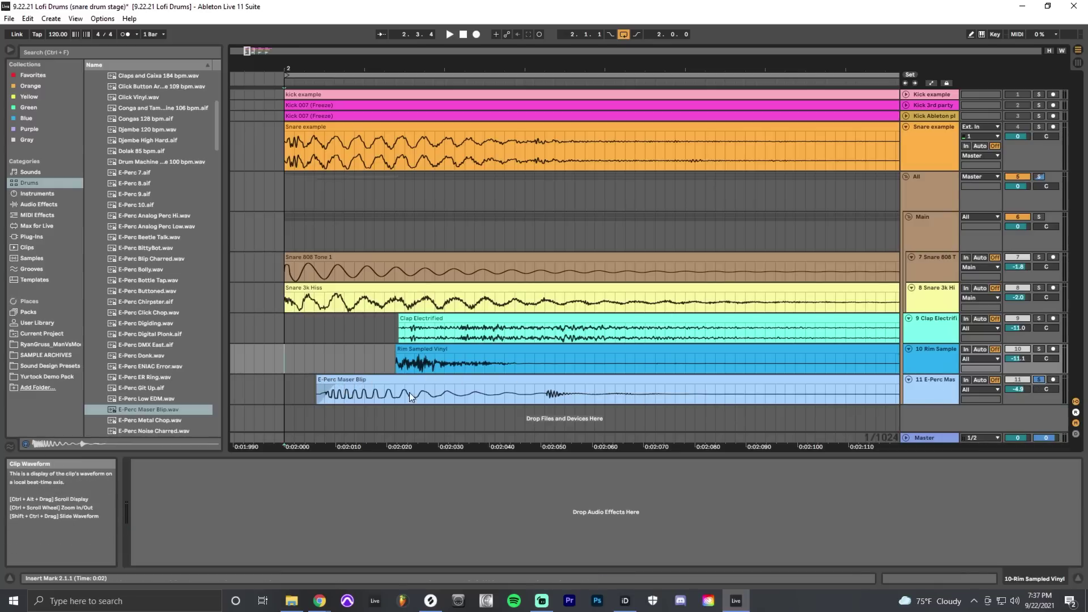
key("space")
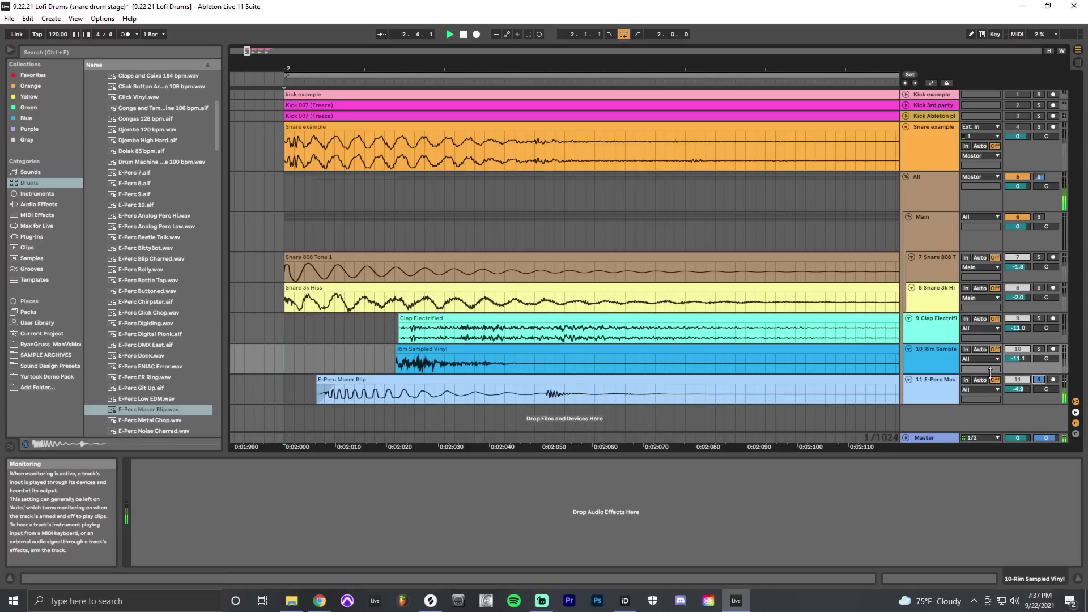
Solo the Clap Electrified, Rim Sampled Vinyl and E-Perc Maser Blip layers together and play them from 2.1.1.
left_click(1039, 348)
left_click(1039, 318)
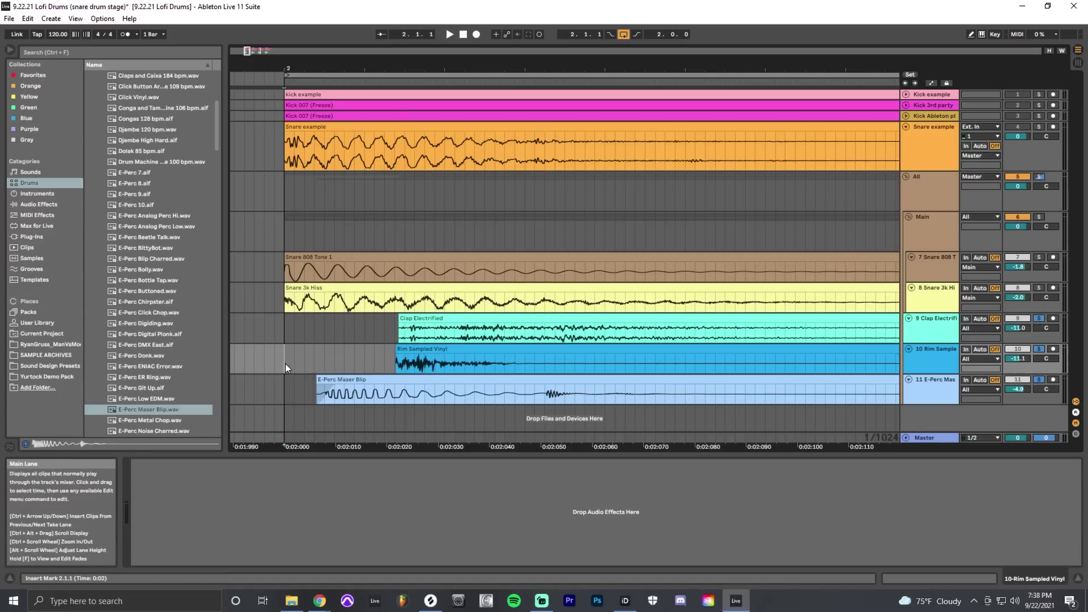
scroll(284, 363, "down", 10)
scroll(284, 363, "down", 6)
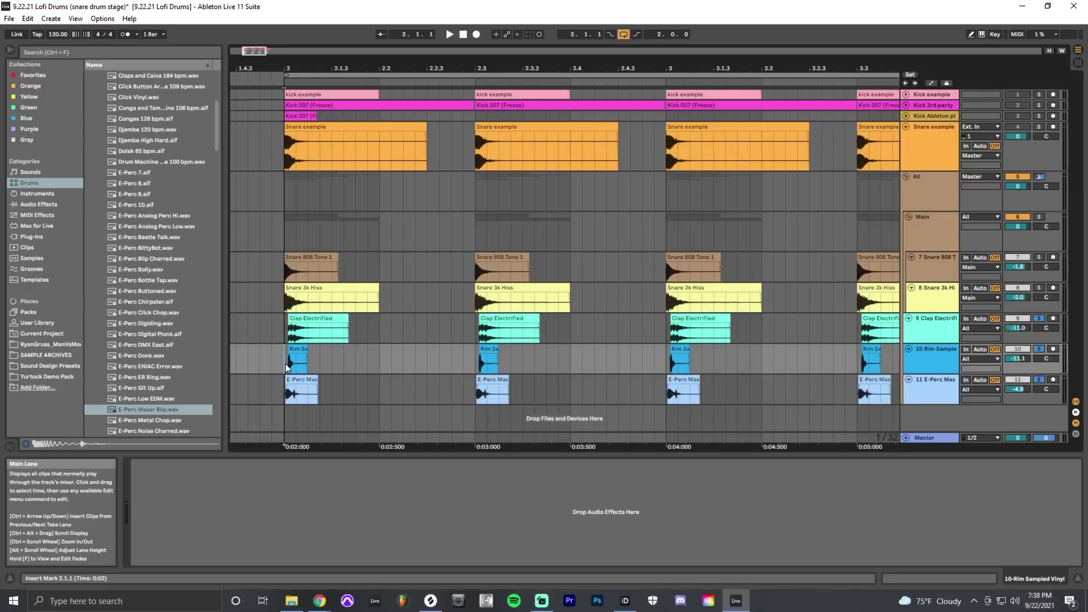
key("space")
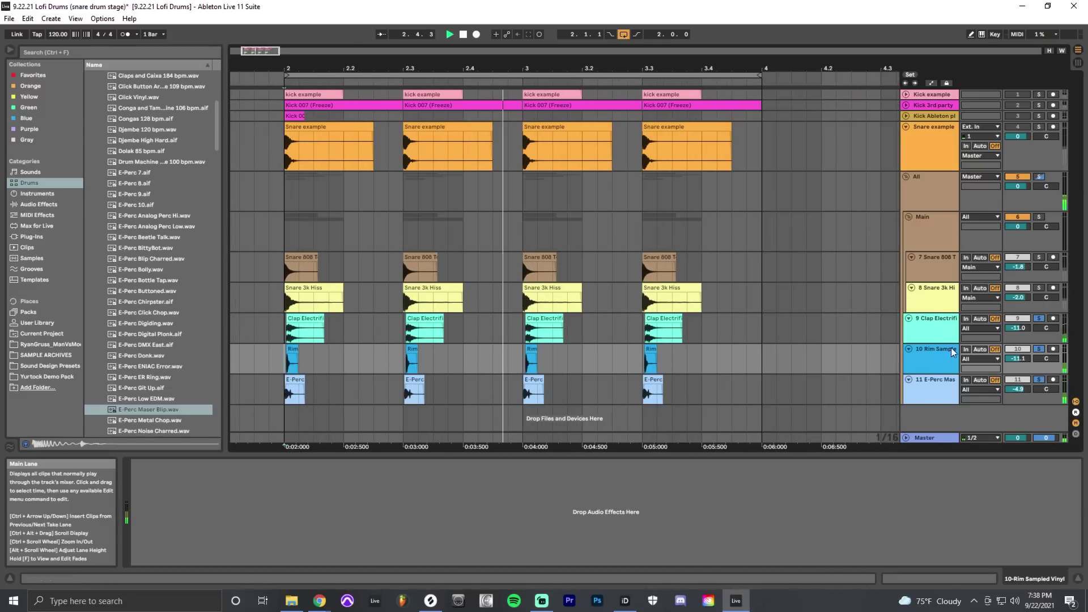
Clear all solos, play the full layered snare and stop playback.
left_click(1039, 319)
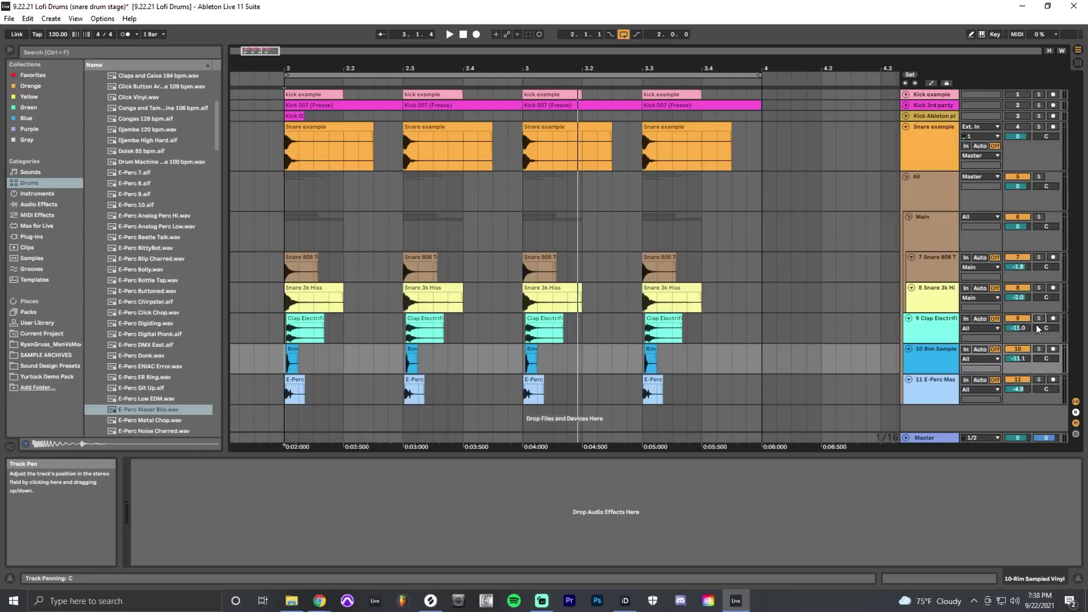
key("space")
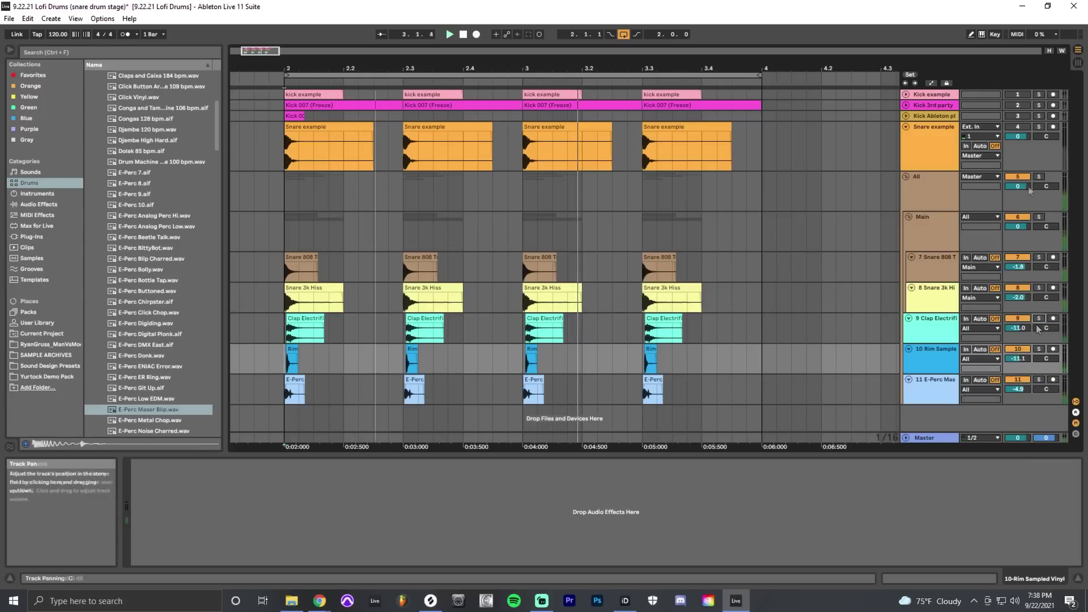
key("space")
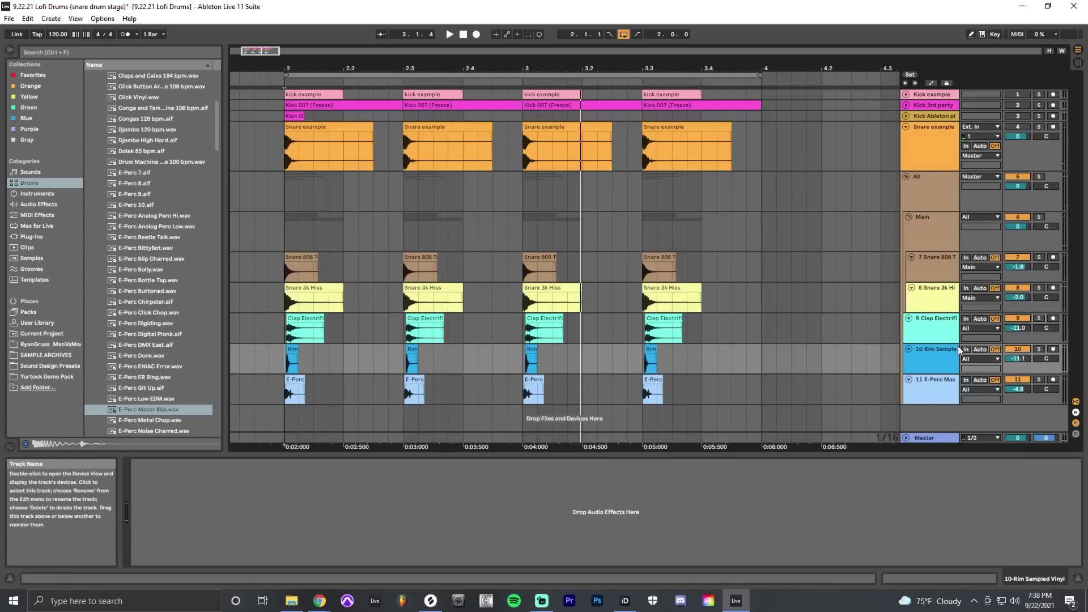
Compare the devices on the Main group, E-Perc Maser Blip and the All group, and inspect the All group's first Pro-Q 3 curve.
left_click(935, 239)
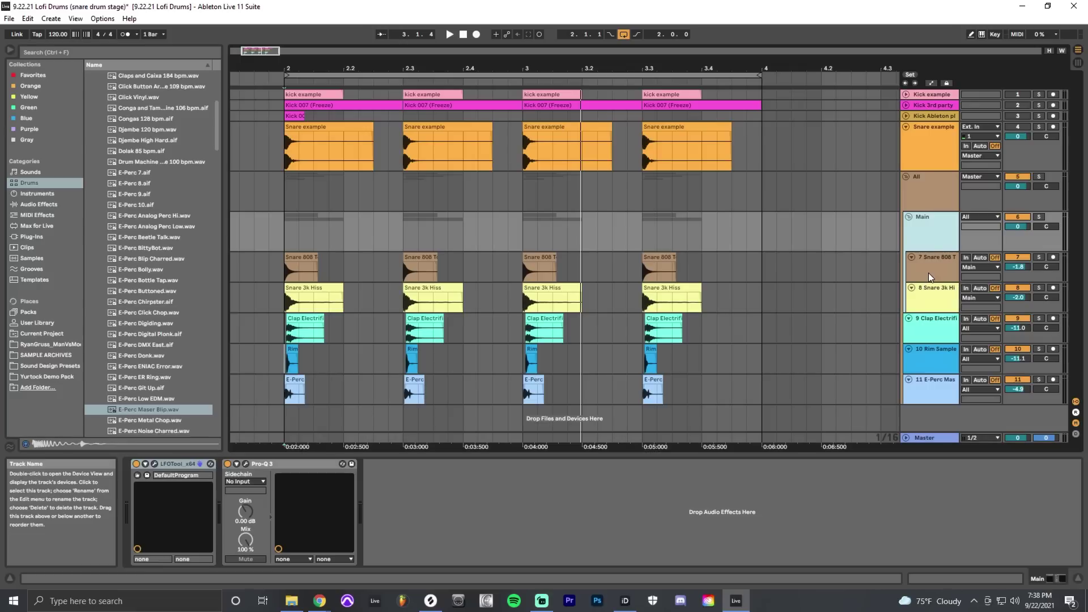
left_click(933, 389)
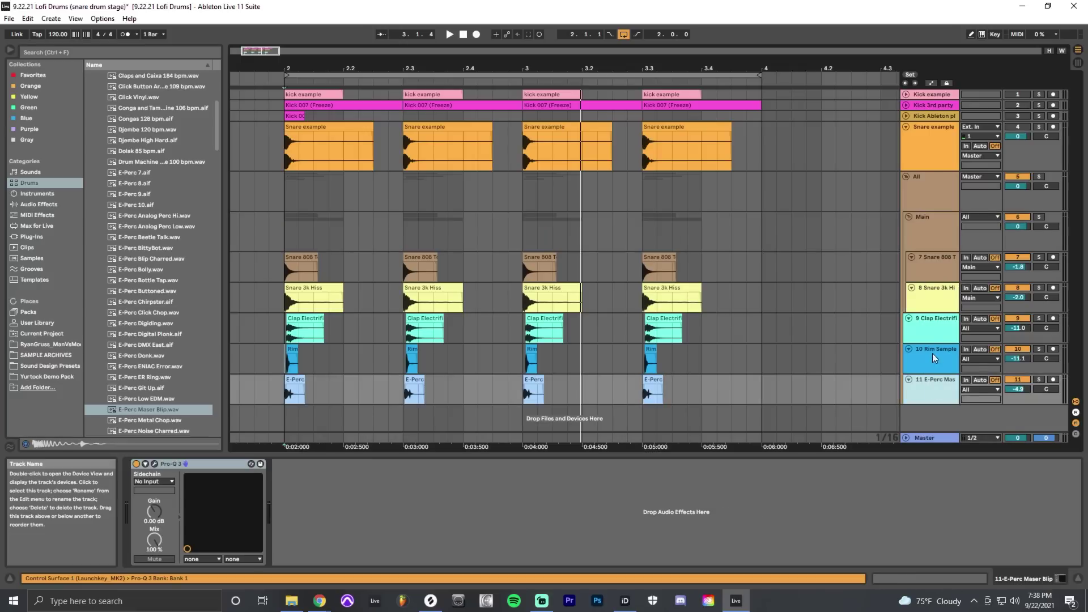
left_click(935, 195)
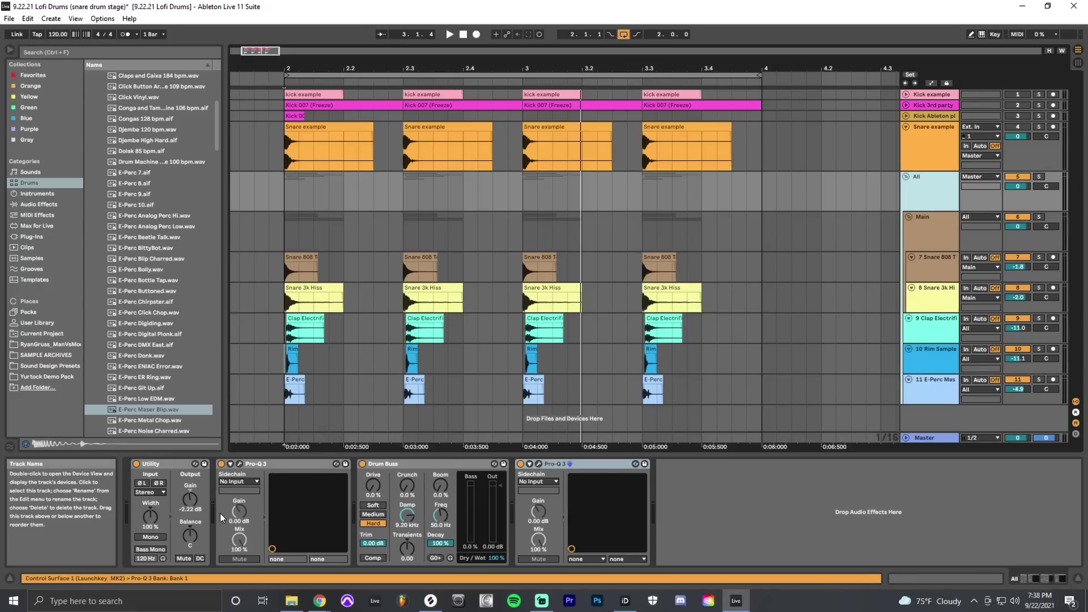
left_click(239, 465)
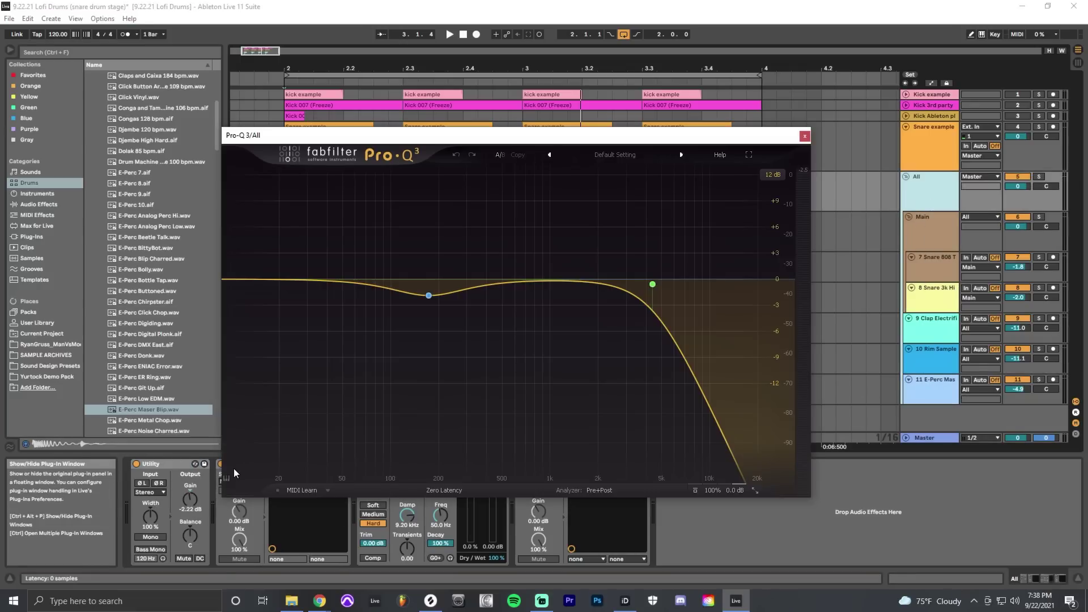
left_click(804, 136)
Examine the All group's Drum Buss settings and the band-pass filter in its last Pro-Q 3, closing the plugin window.
left_click(385, 465)
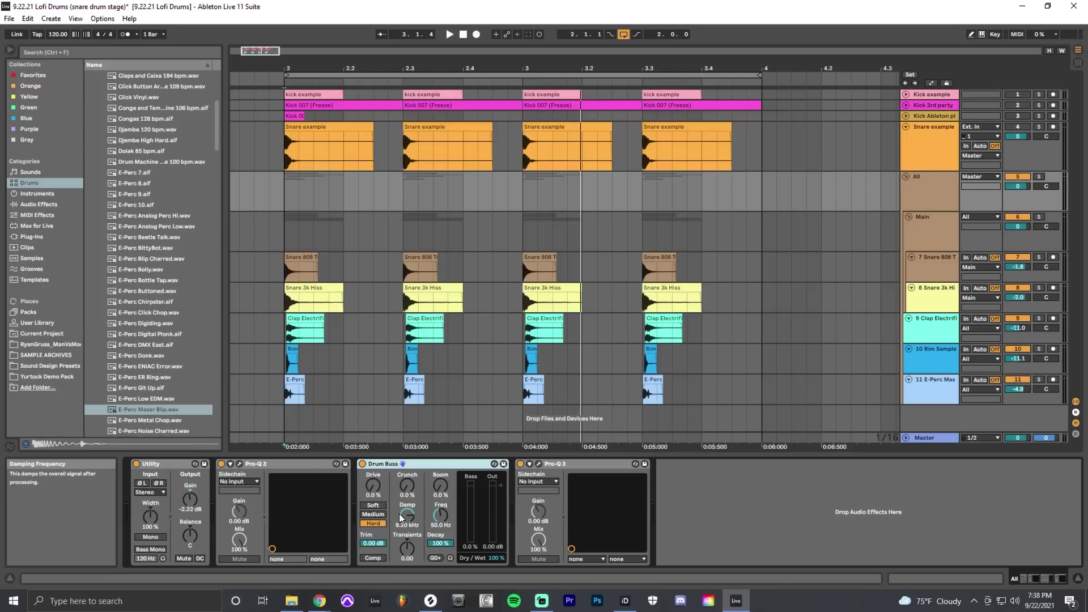
left_click(536, 464)
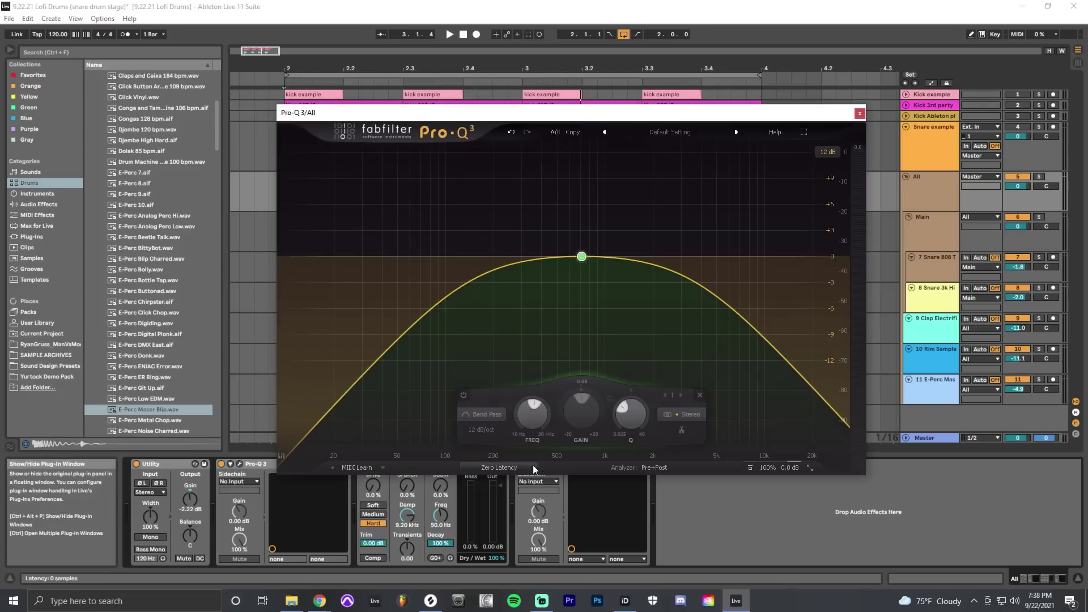
mouse_move(589, 302)
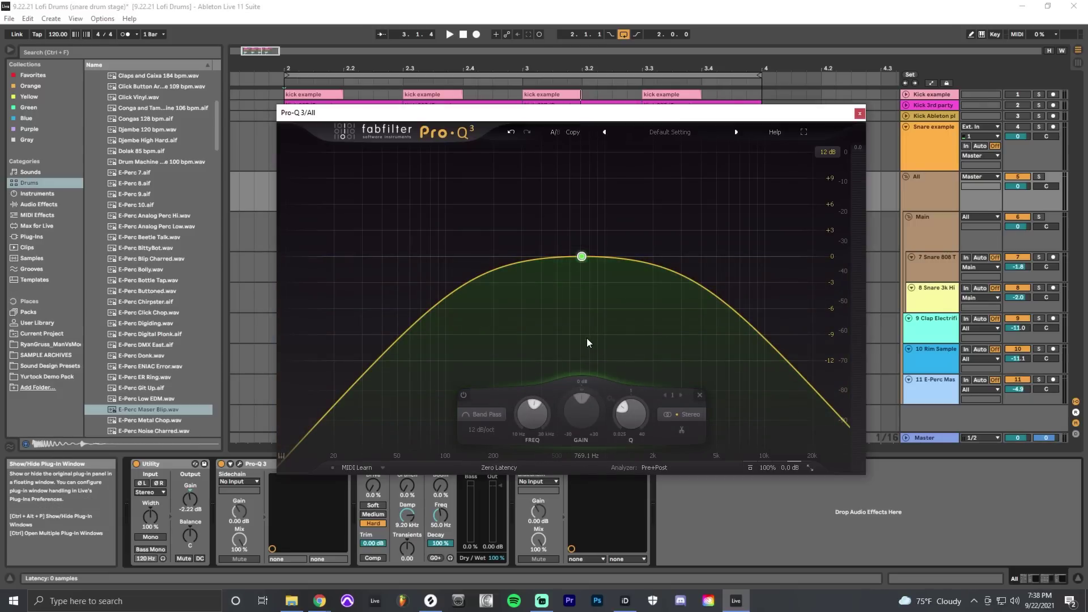
left_click(859, 116)
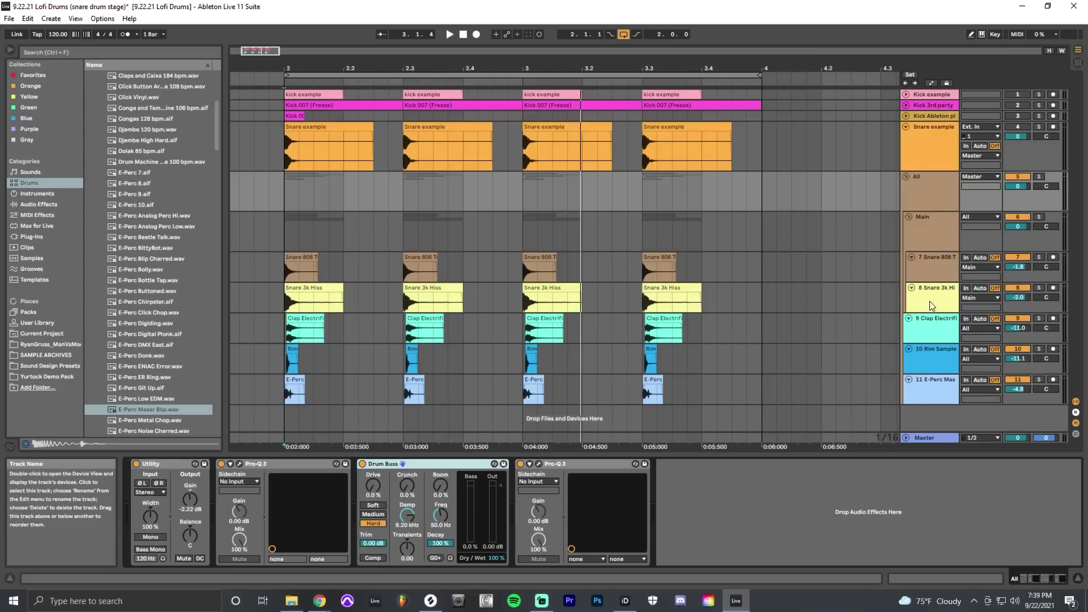
Insert a new audio track below Snare example and name it Snare Print.
left_click(927, 149)
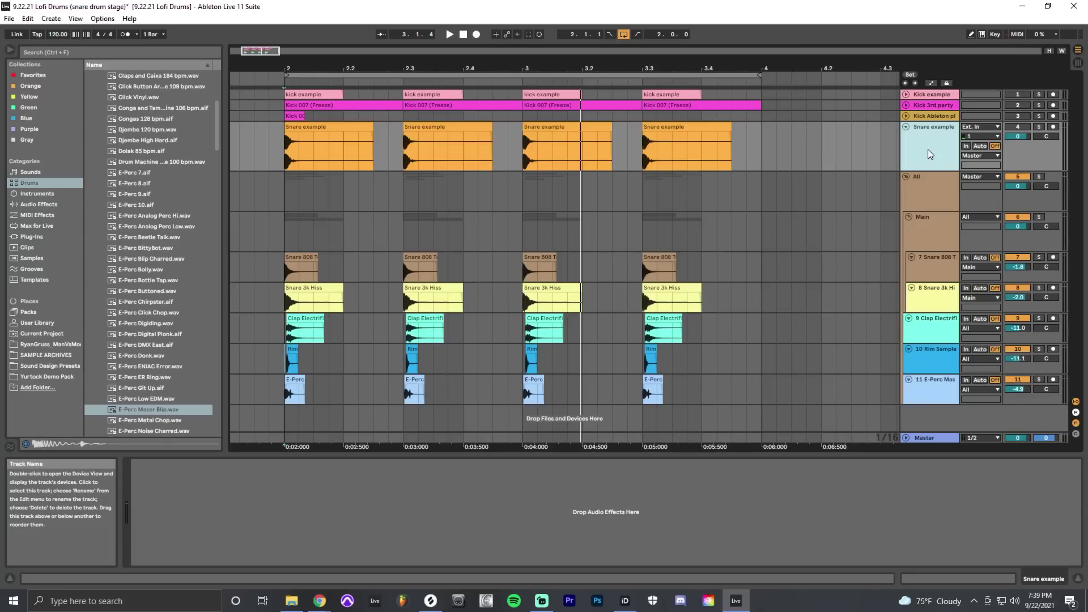
key("ctrl+t")
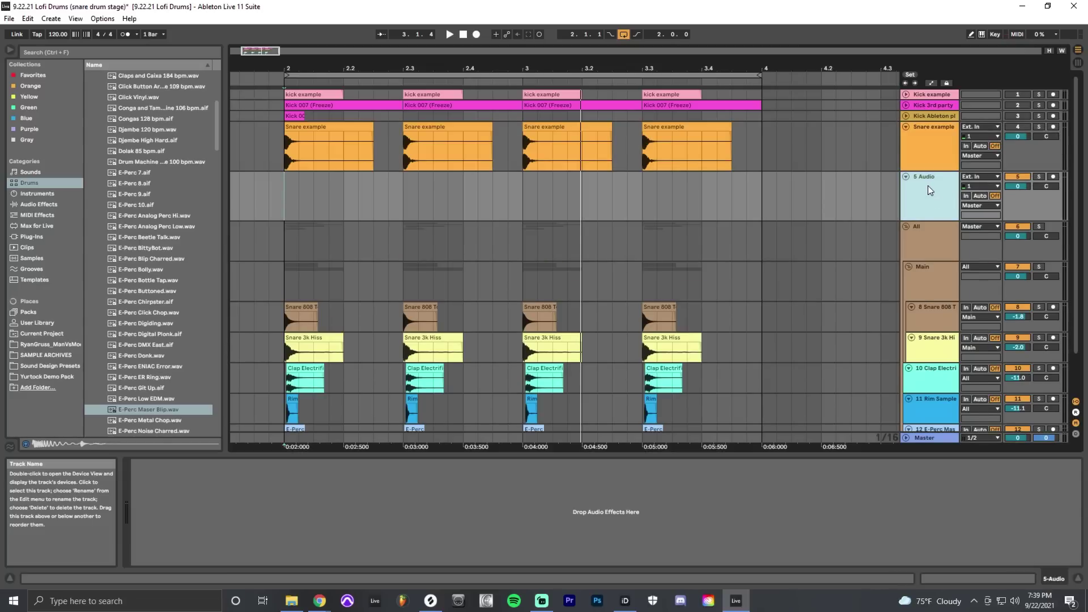
type("Snare")
key("Return")
type("Print")
Route the All group's output to the Snare Print track and arm Snare Print for recording.
left_click(930, 239)
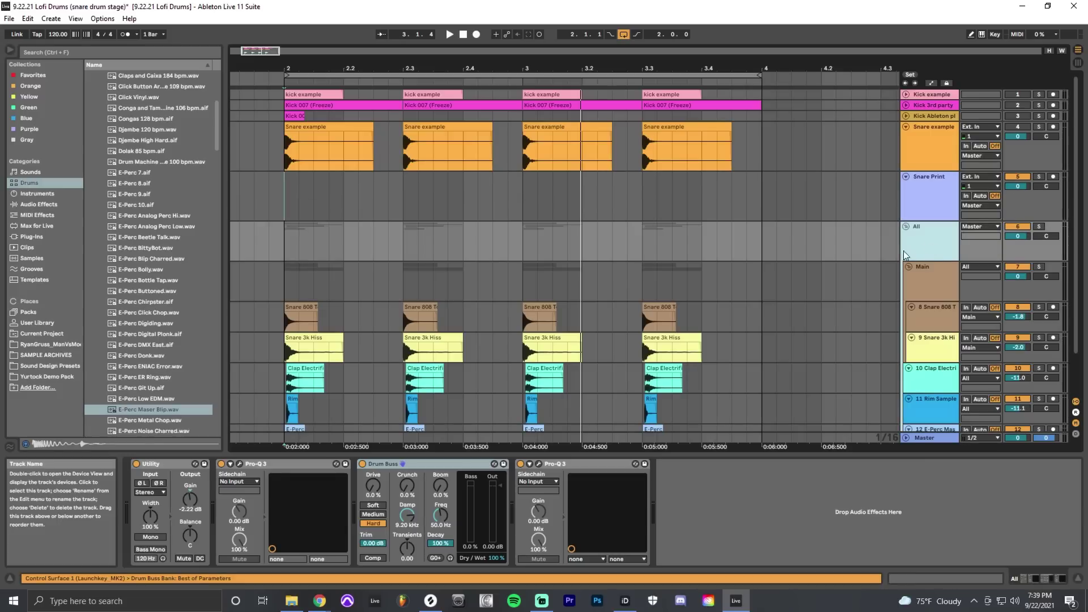
scroll(812, 256, "down", 2)
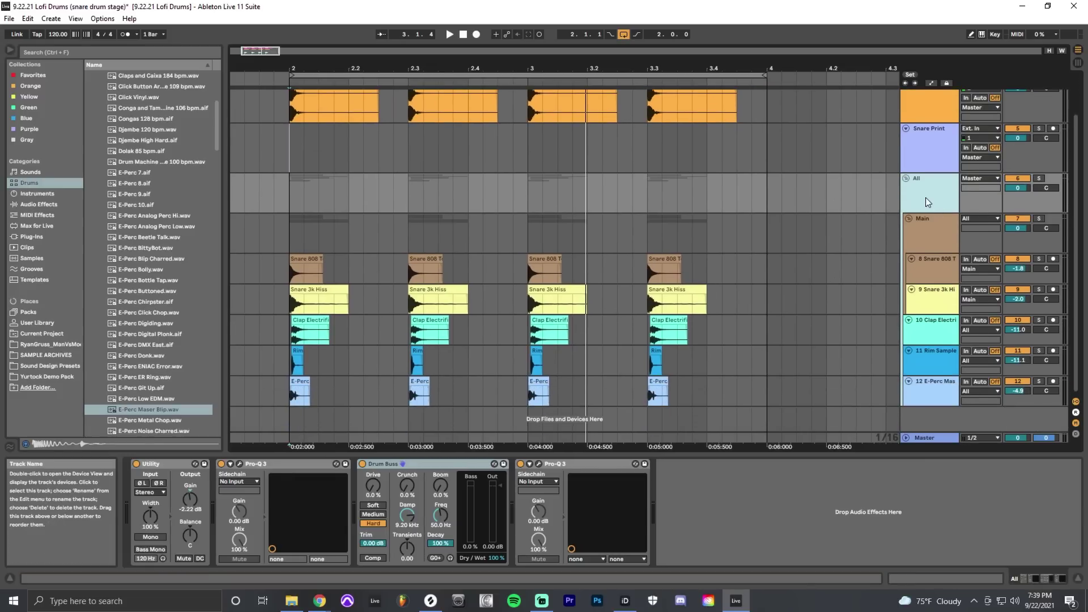
left_click(979, 179)
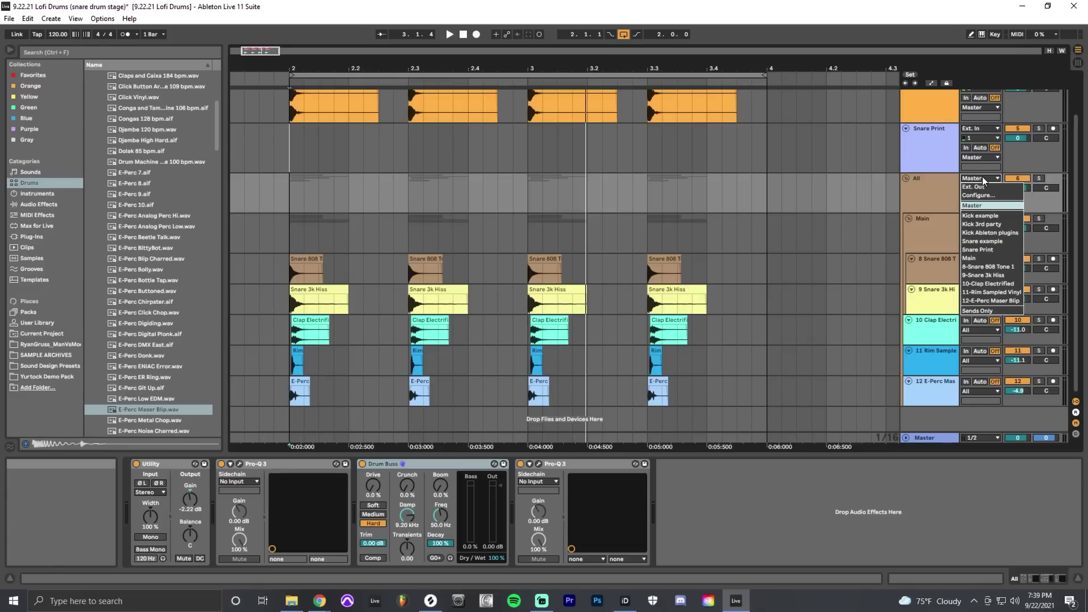
left_click(978, 250)
left_click(1052, 128)
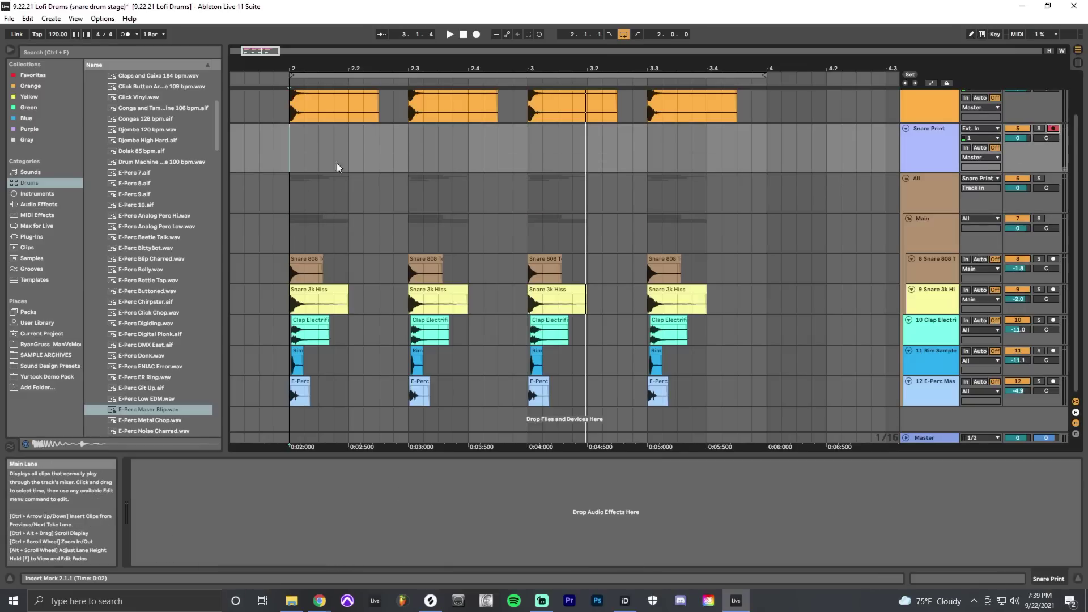
Record the layered snare onto the Snare Print track from 1.4.1 until after the fourth hit, with looping off.
left_click(244, 152)
left_click_drag(334, 155, 377, 161)
left_click(318, 155)
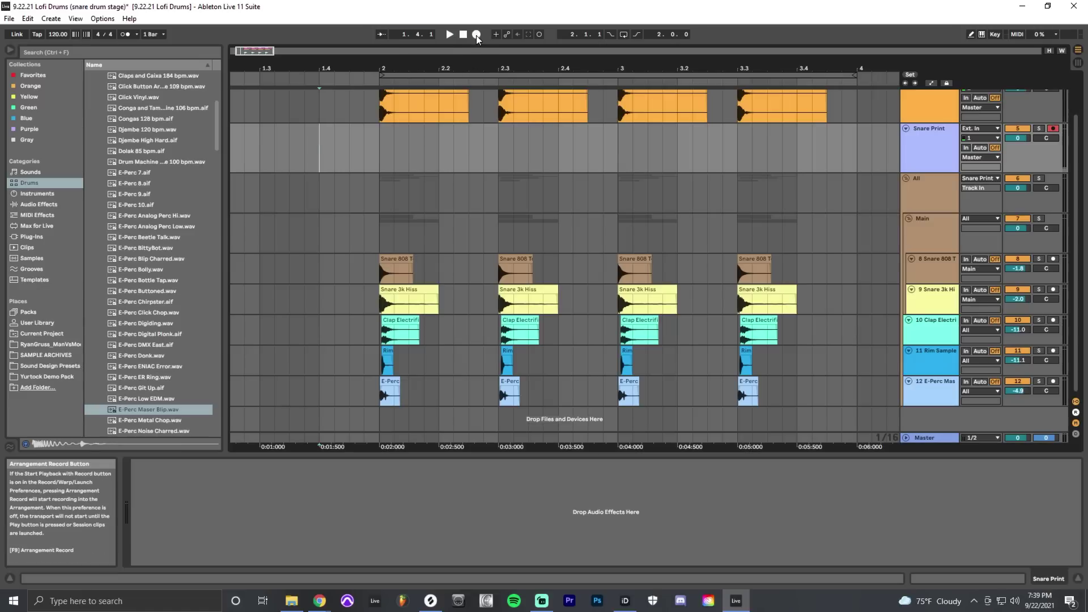
key("F9")
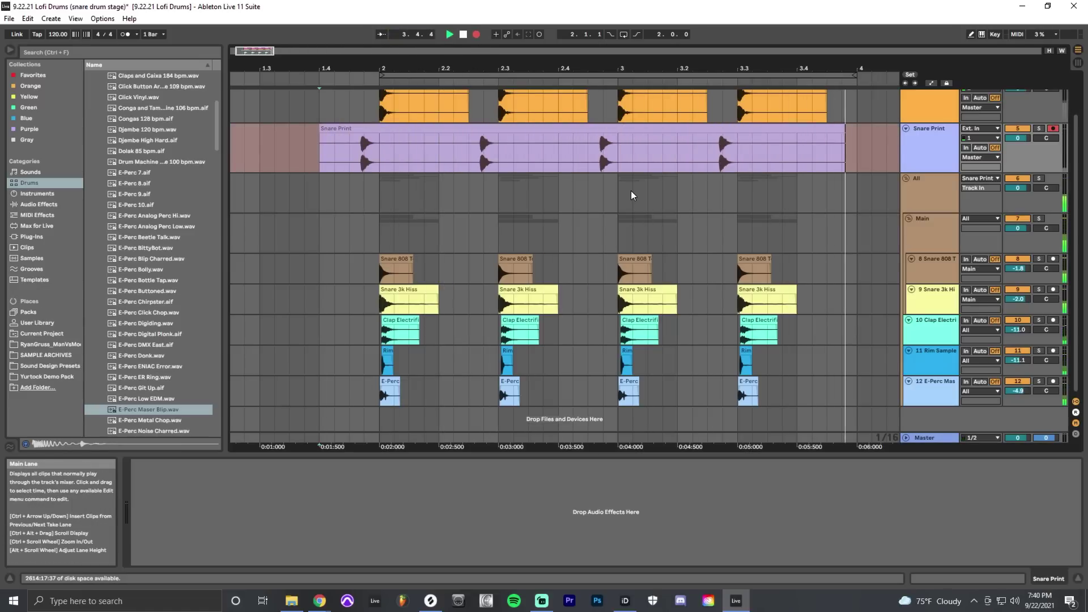
key("space")
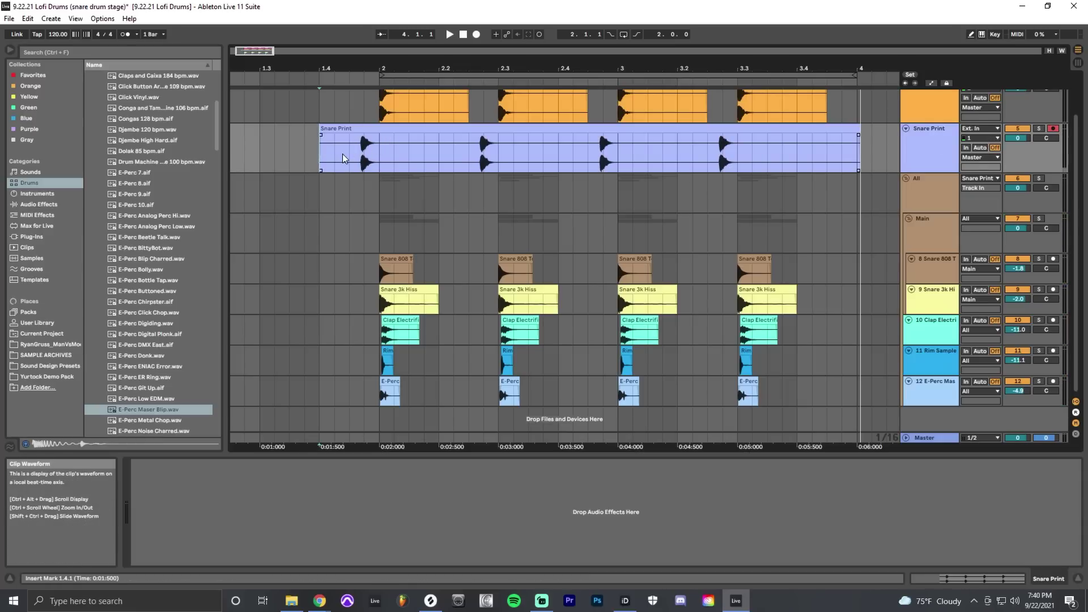
Split the Snare Print recording around its first hit, from 1.4.2 to 2.1.4, and delete everything after that section.
left_click_drag(345, 154, 424, 155)
key("ctrl+e")
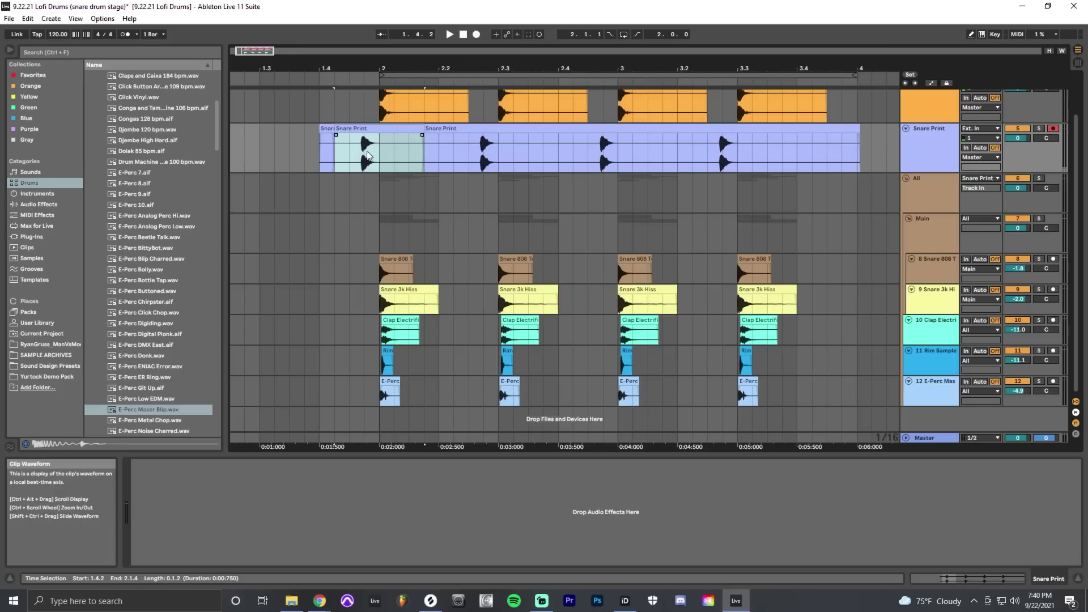
left_click(439, 131)
key("Delete")
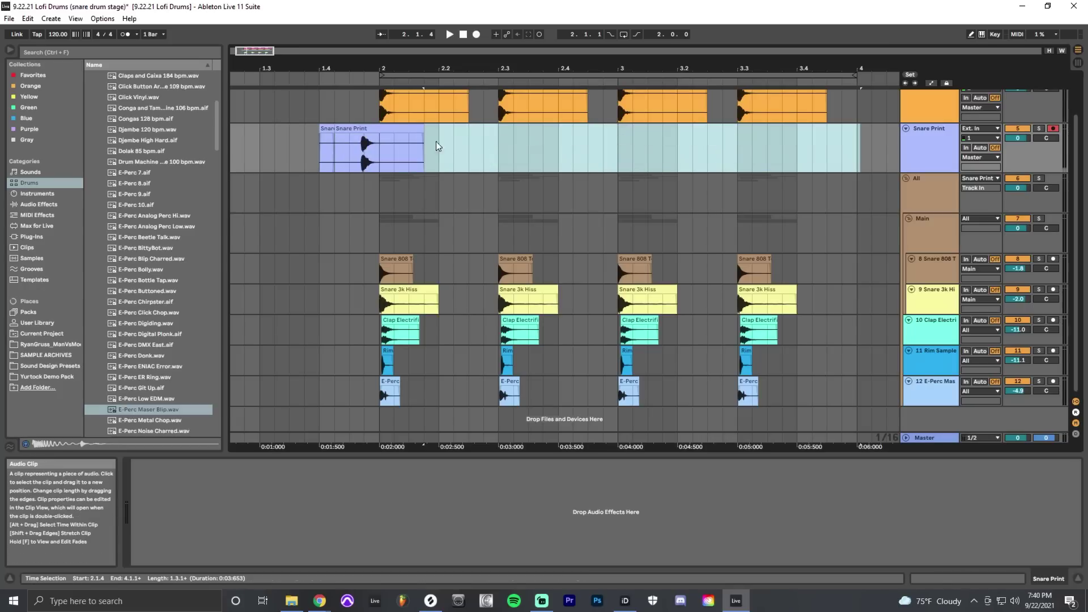
Trim the silence in front of the snare's attack off the Snare Print clip, from 1.4.2 up to just before 1.4.4.
left_click(330, 148)
scroll(323, 164, "up", 4)
scroll(453, 169, "up", 2)
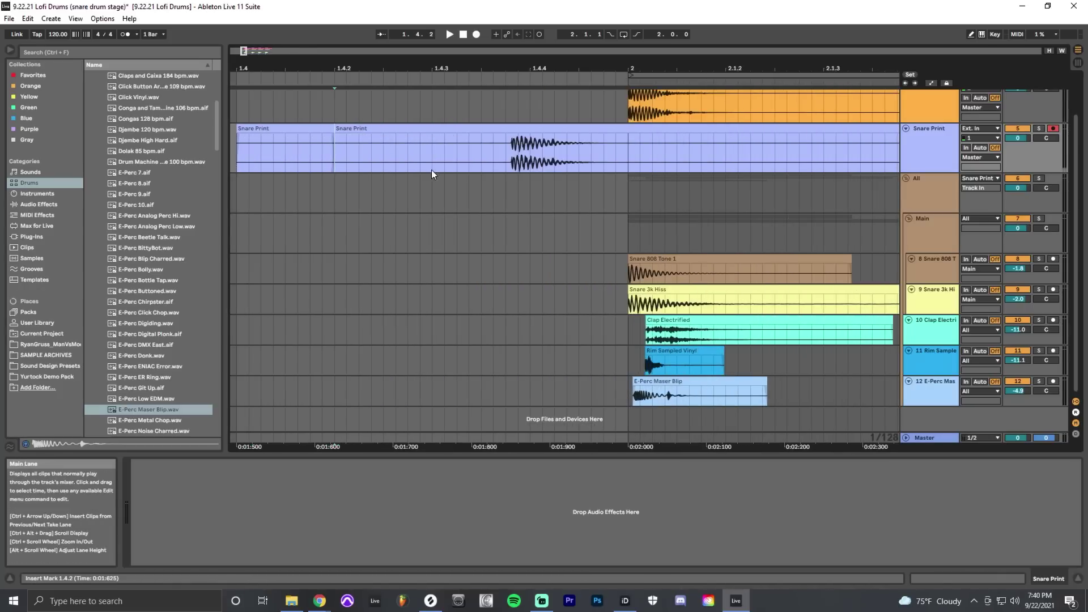
left_click(502, 155)
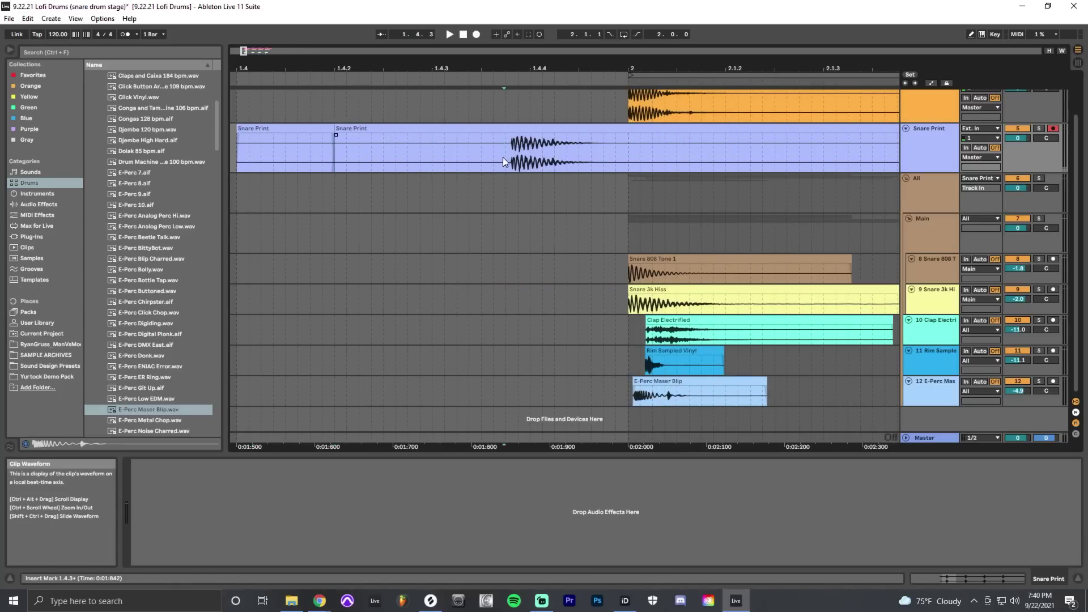
scroll(504, 158, "up", 6)
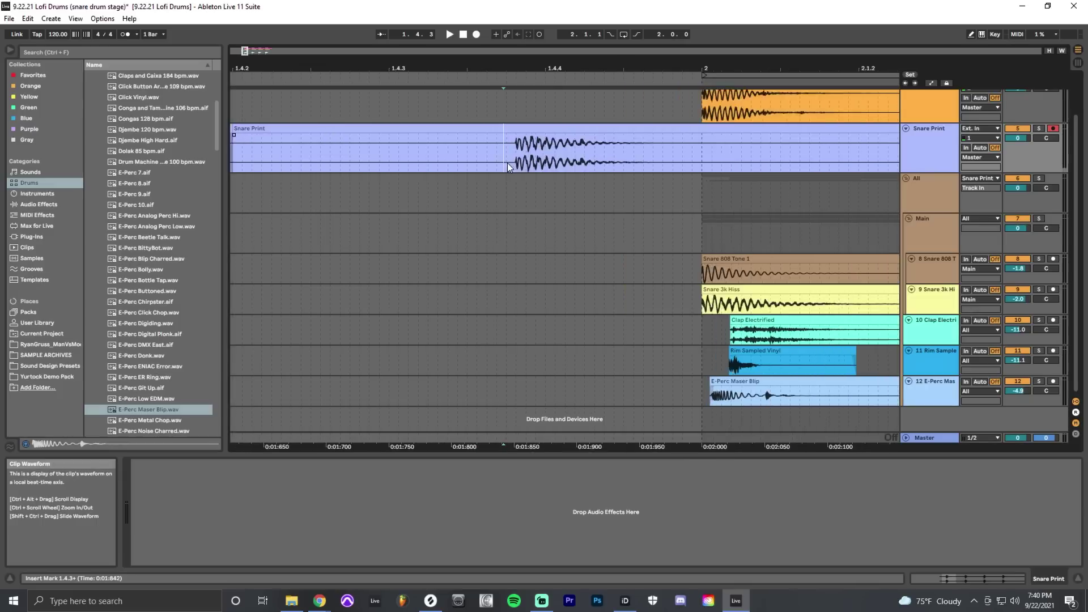
left_click(575, 150, "shift")
key("Delete")
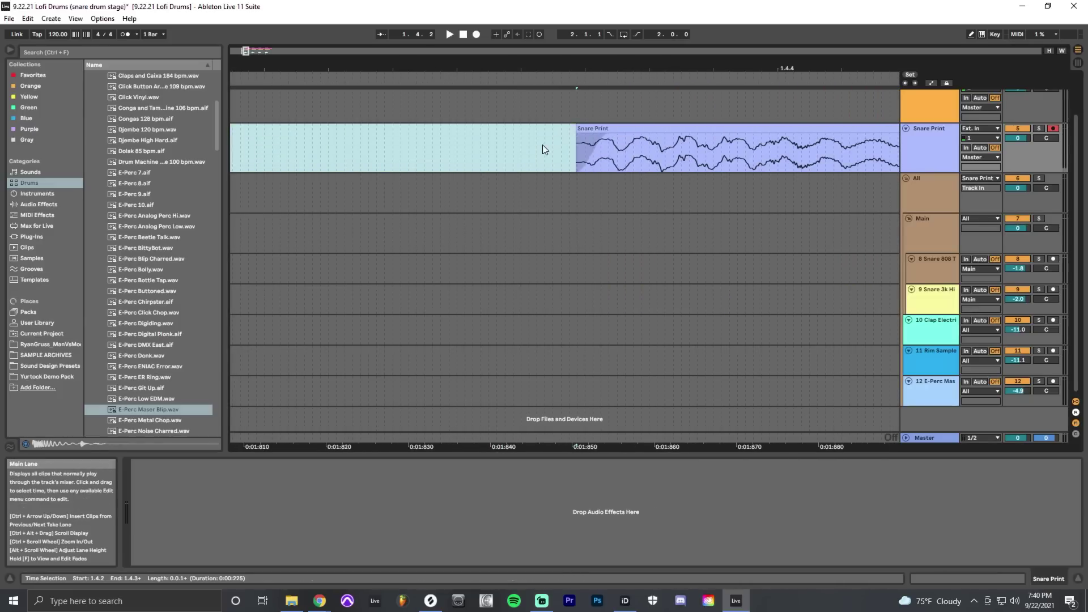
left_click(537, 153)
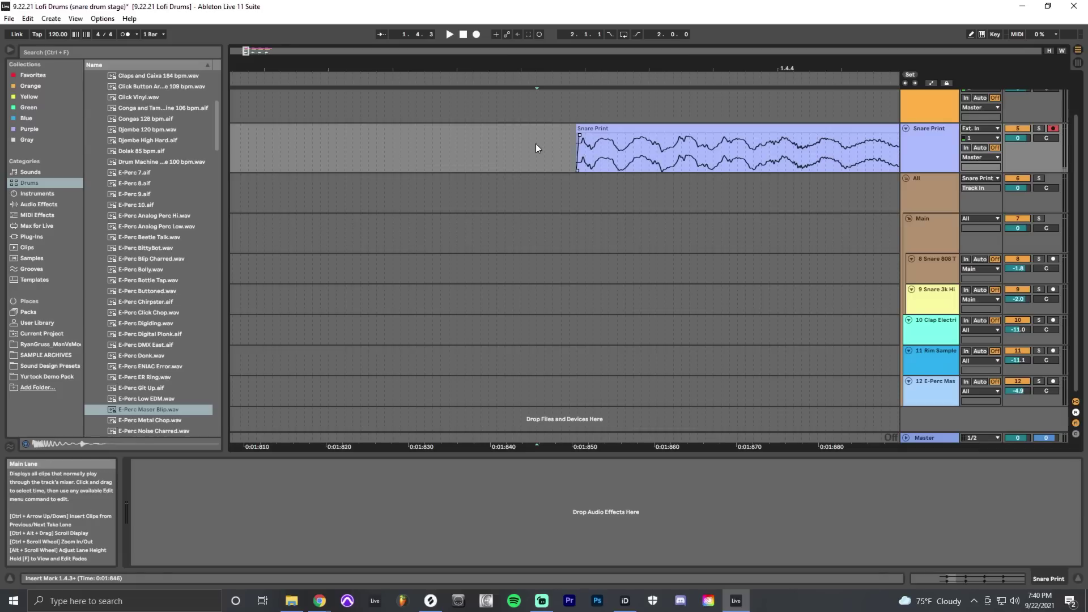
Delete the leftover Snare Print fragment at 1.4.1 and cut the printed snare's tail from just after 2.1.1 onward.
scroll(535, 143, "down", 5)
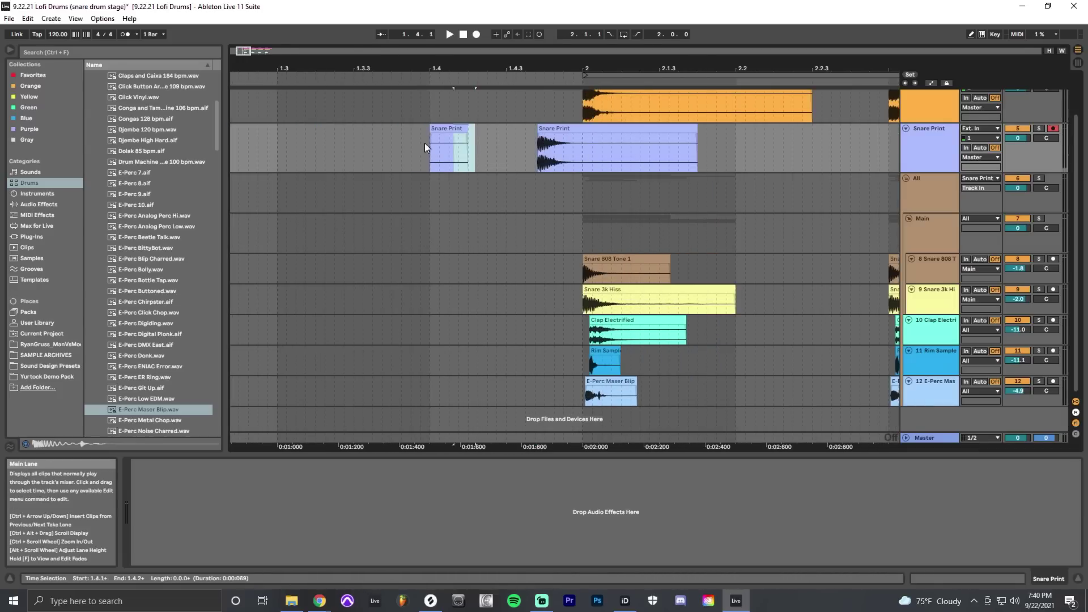
left_click_drag(475, 145, 375, 145)
scroll(476, 147, "right", 3)
left_click_drag(463, 150, 606, 151)
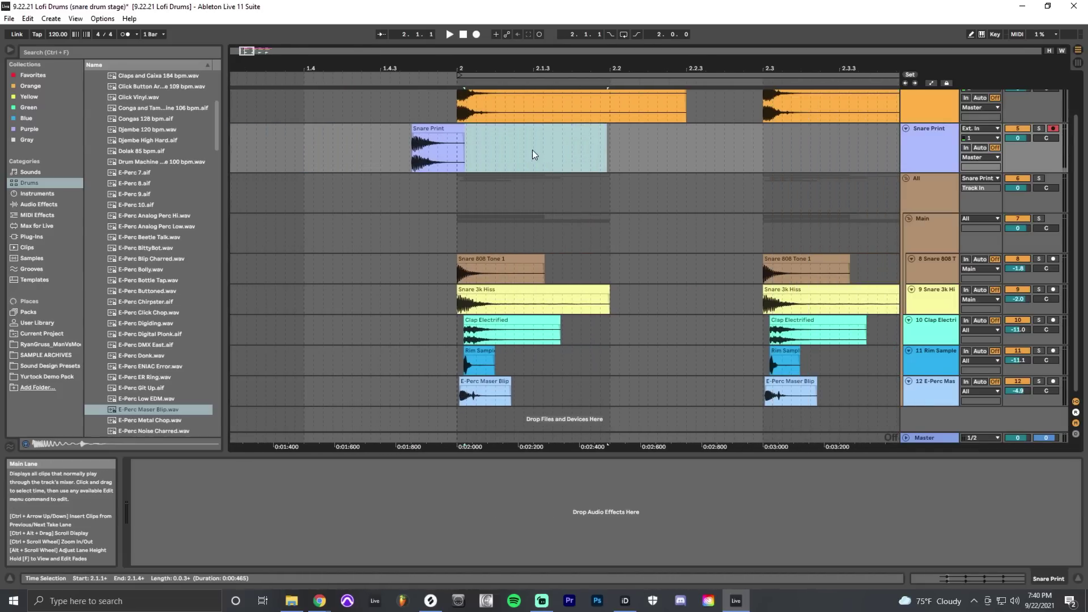
Move the trimmed Snare Print clip so it starts exactly at 2.1.1.
left_click(521, 150, "shift")
key("ctrl+shift+j")
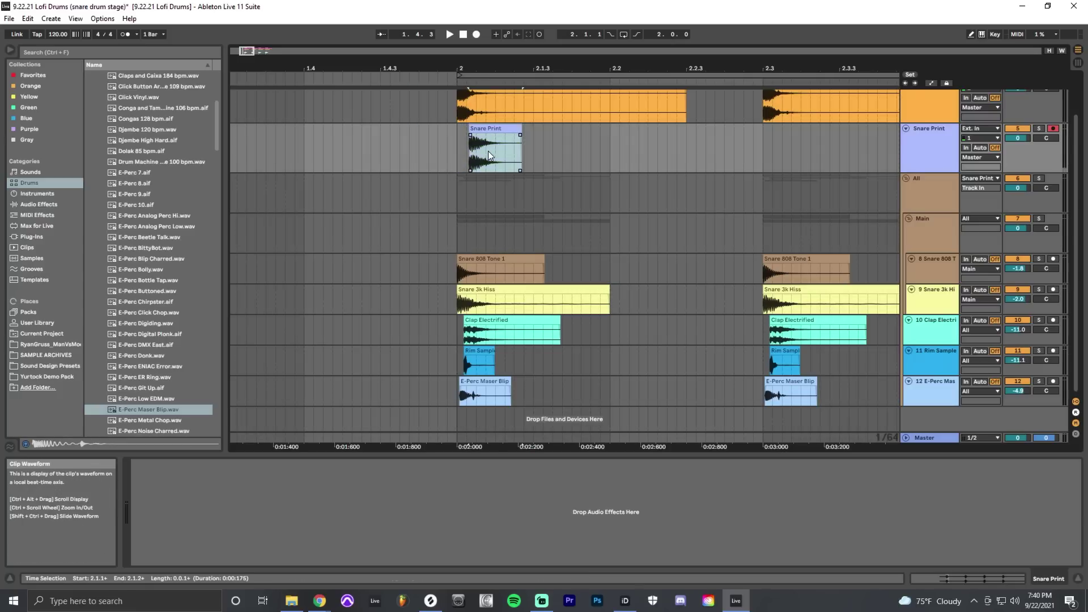
left_click(457, 154)
left_click(486, 128)
left_click_drag(486, 129, 474, 128)
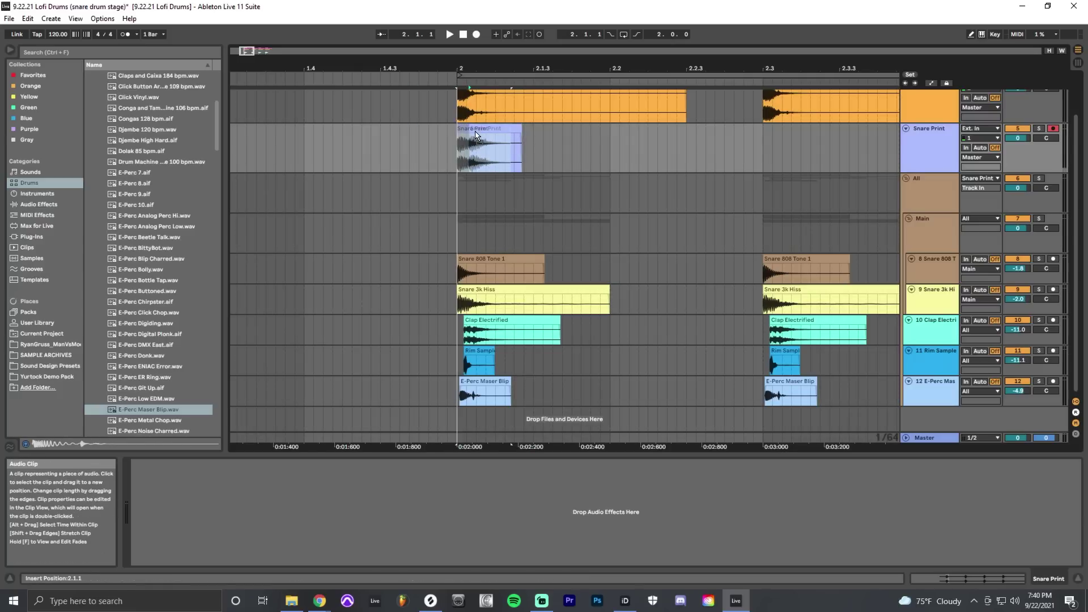
left_click(518, 154)
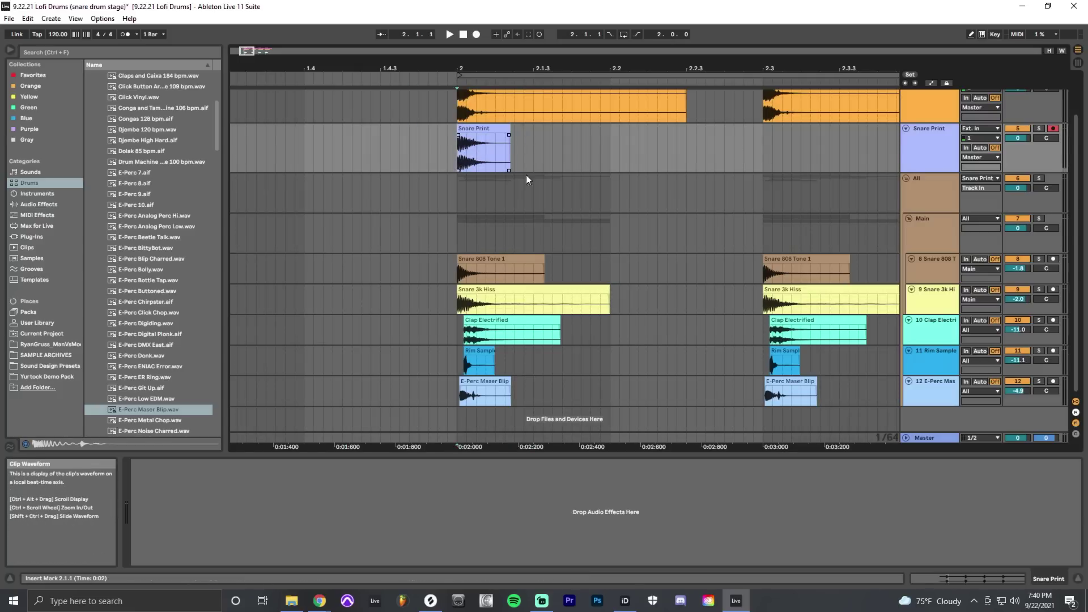
Fold the All group so its snare layer tracks are hidden below Snare Print.
left_click(922, 201)
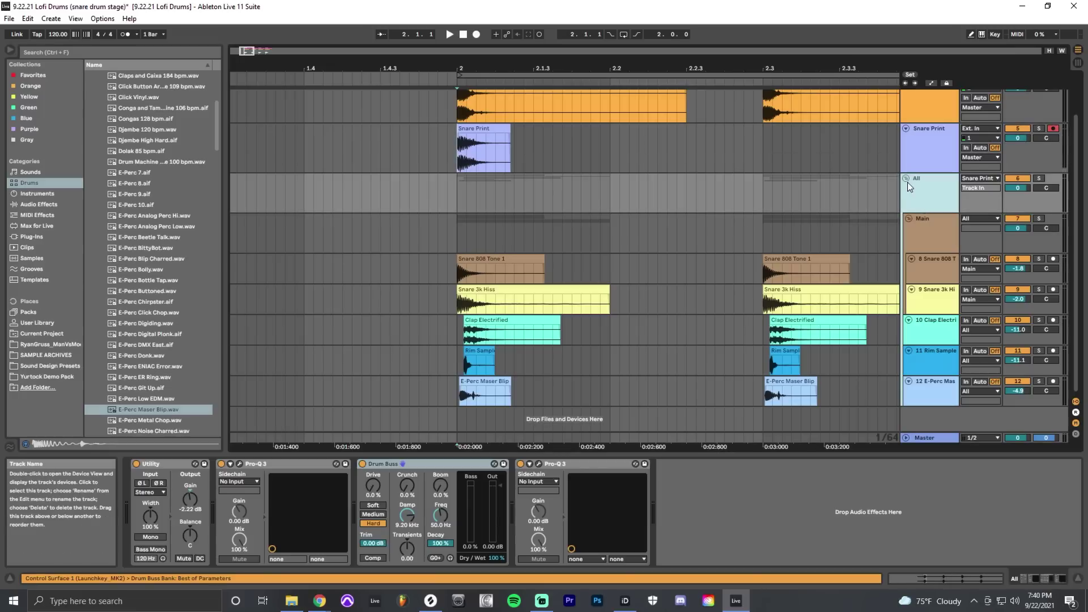
left_click(905, 179)
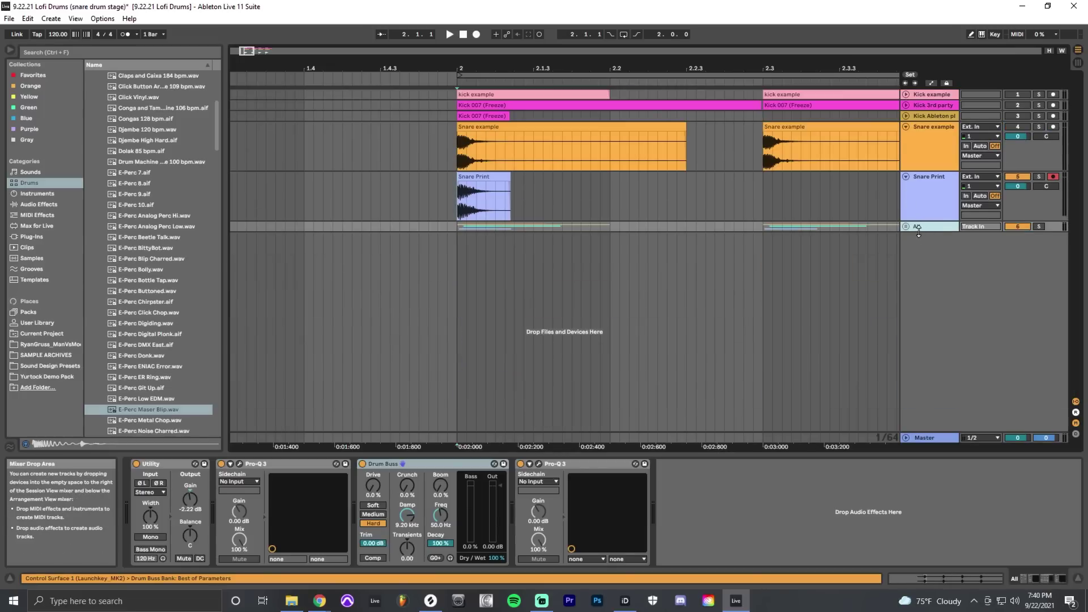
left_click(936, 155)
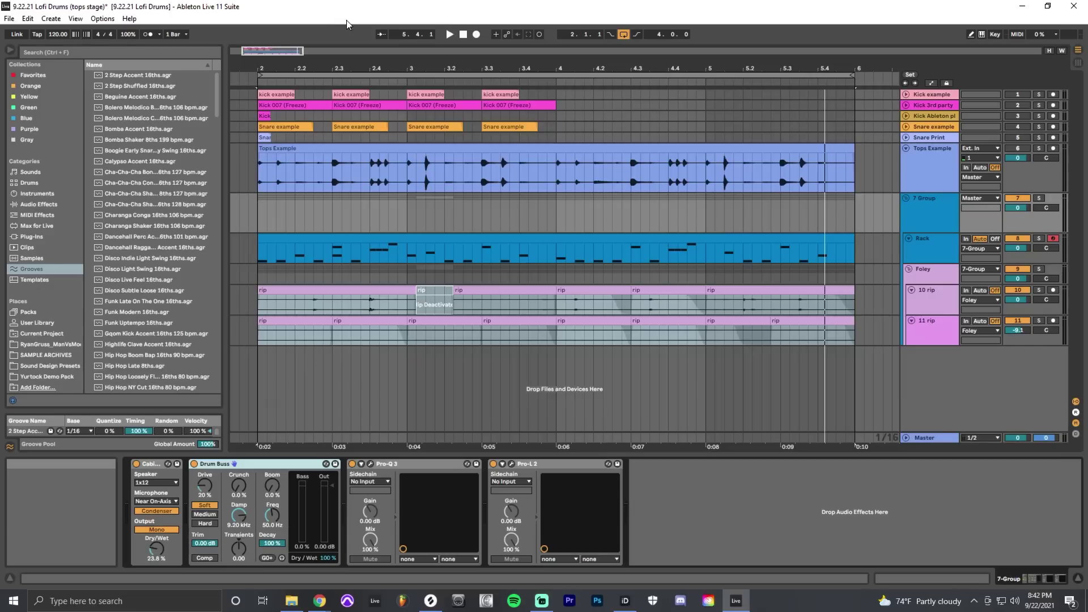
Solo the Tops Example track and play its clip from 2.1.1.
left_click(344, 148)
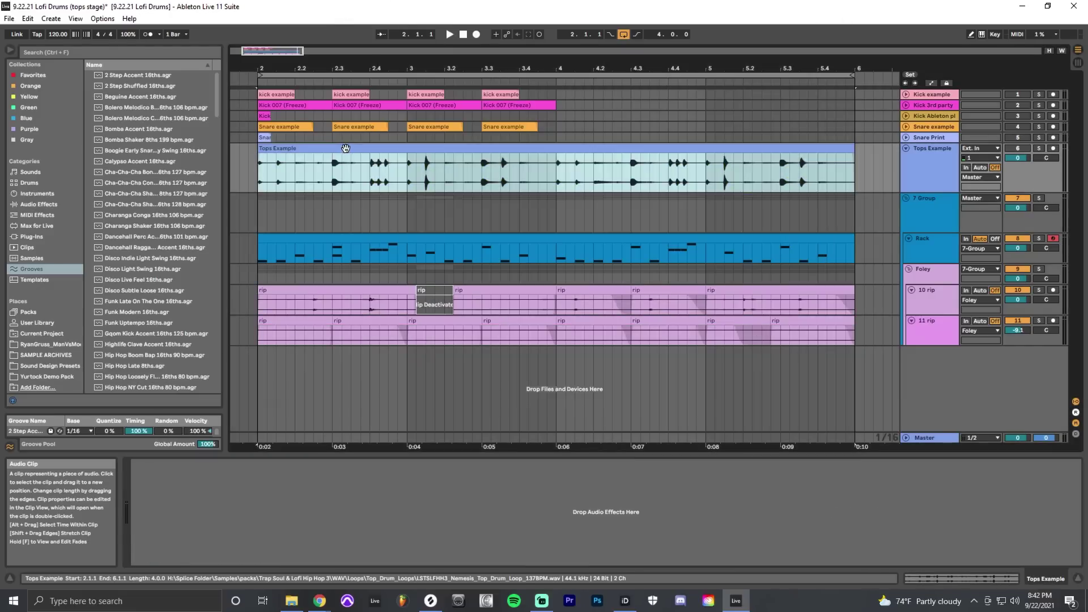
left_click(1039, 149)
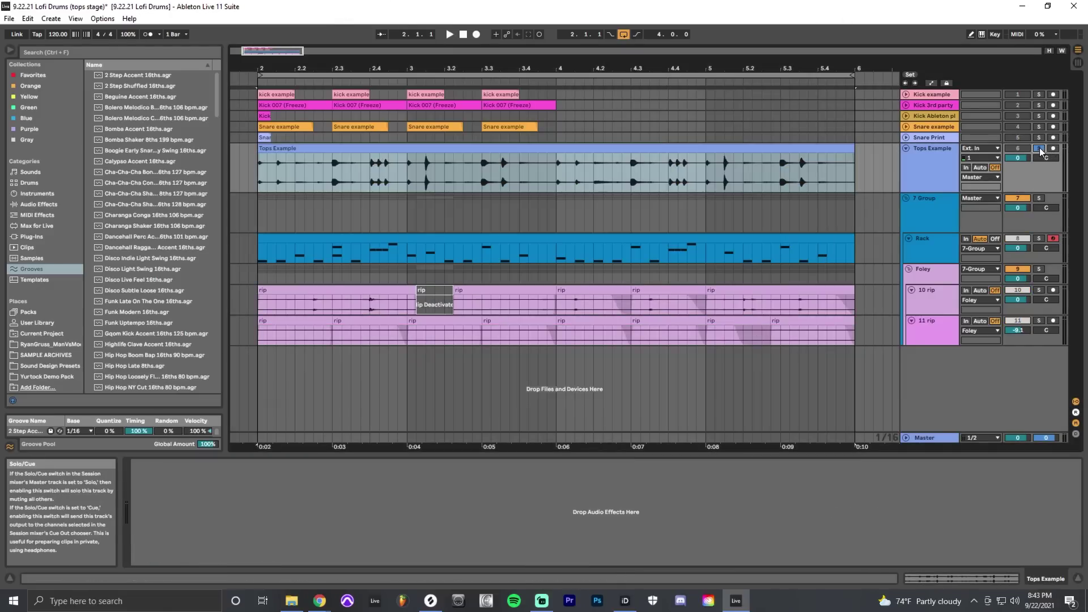
key("space")
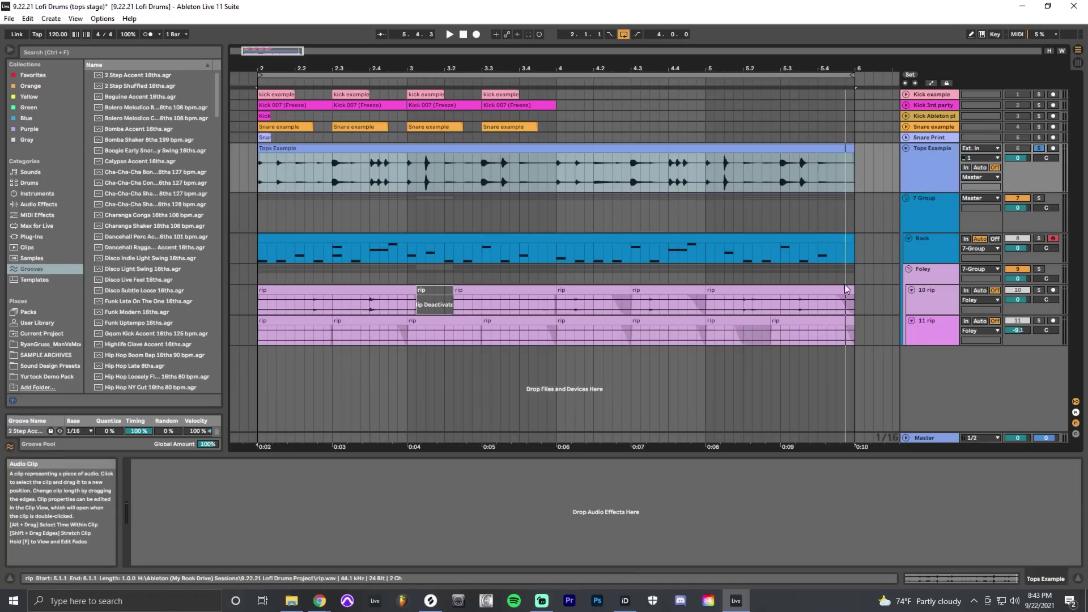
Solo the 7 Group and play the tops arrangement from 2.1.1 to compare it with the example.
left_click(935, 256)
left_click(1038, 197)
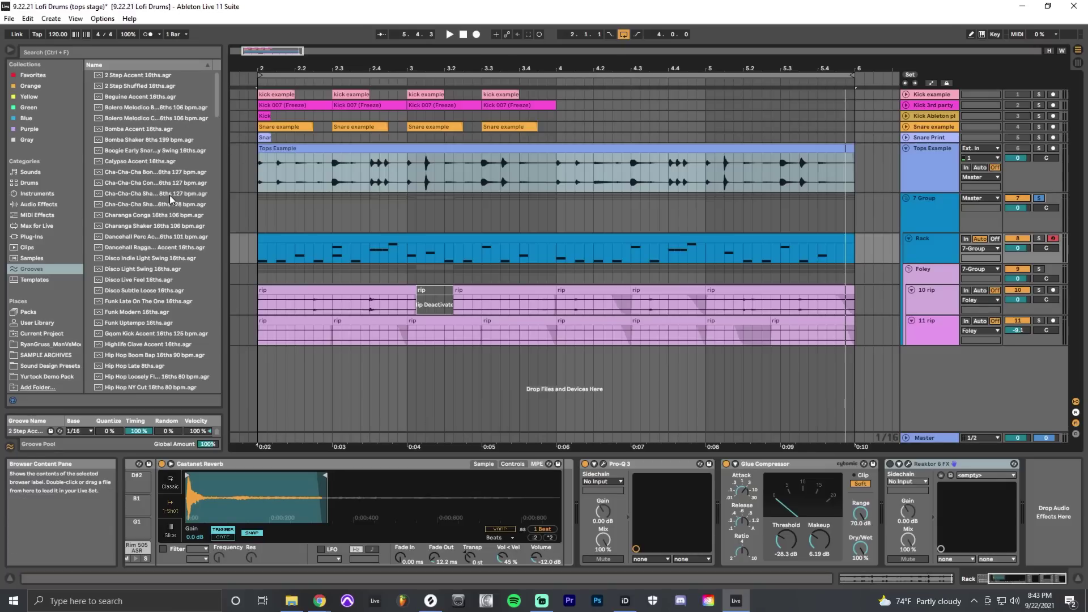
key("ctrl+a")
key("space")
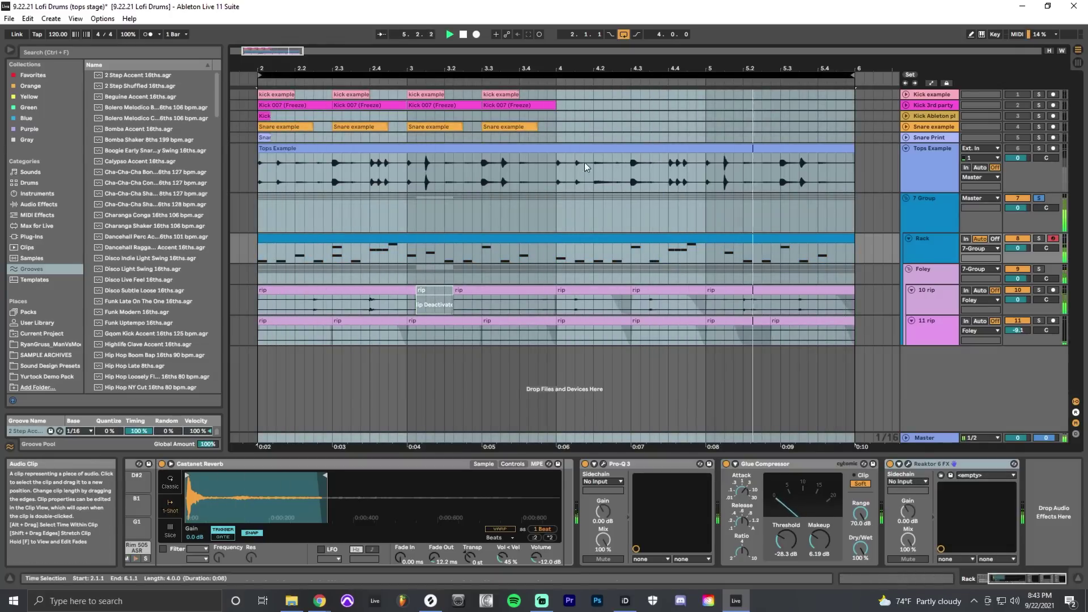
key("space")
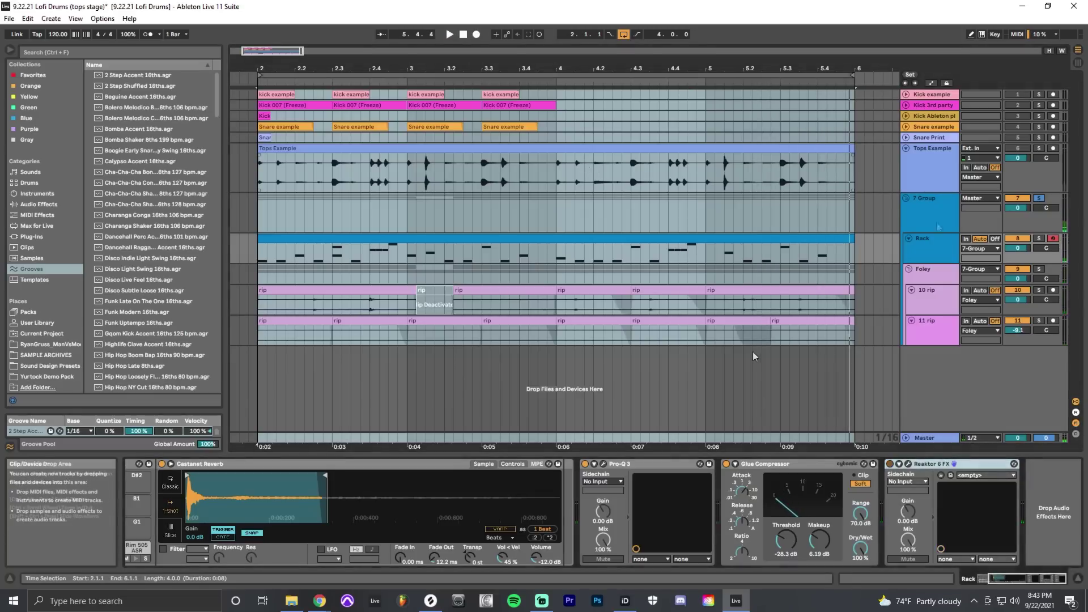
Open the Rack track's MIDI clip and highlight all of its Hihat Closed H4 notes.
double_click(767, 247)
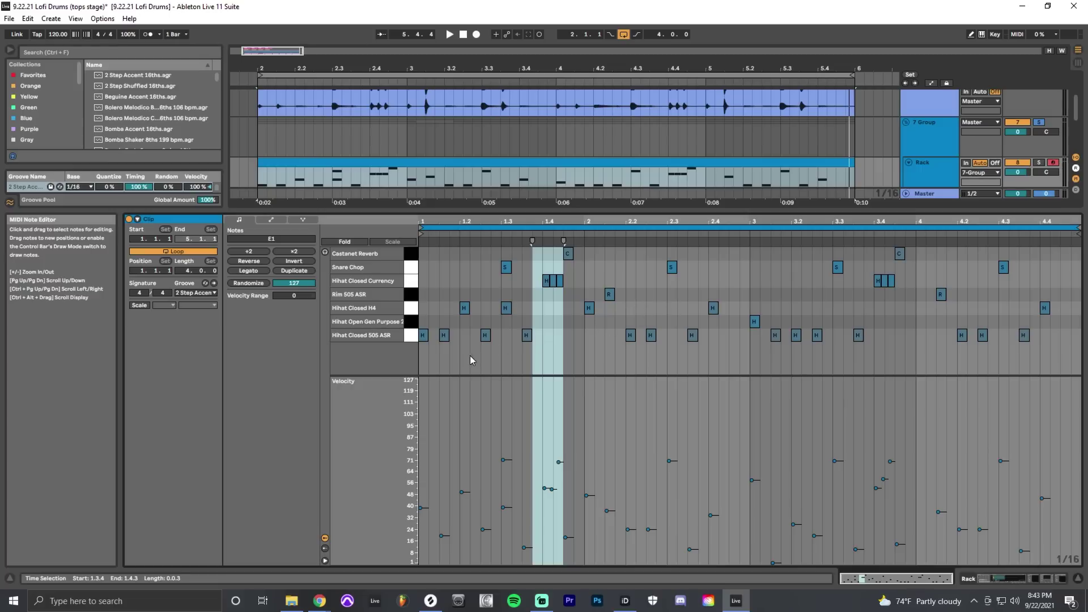
left_click(408, 310)
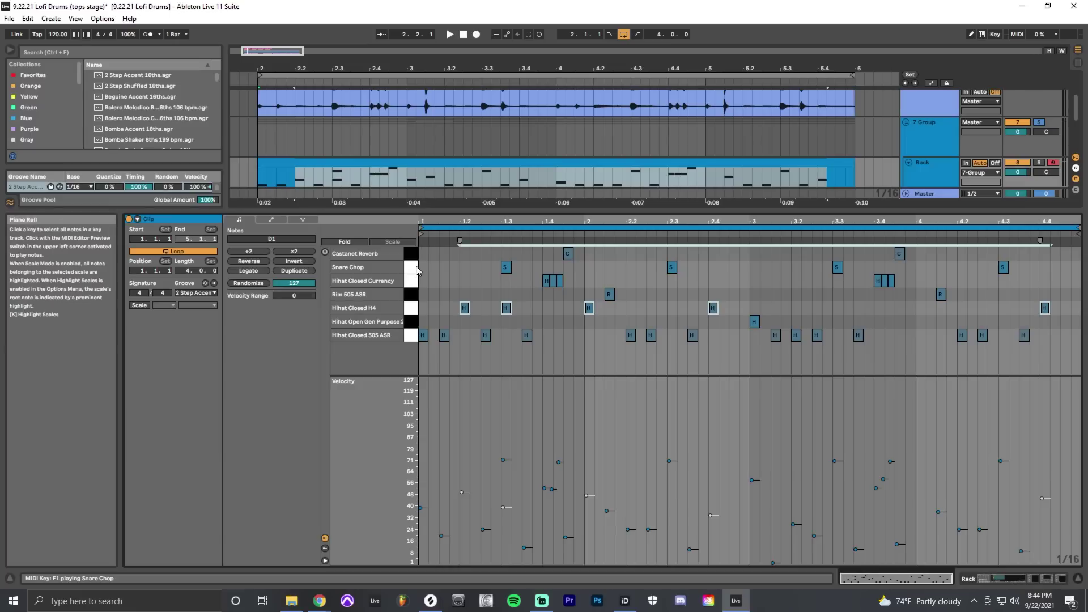
left_click(539, 296)
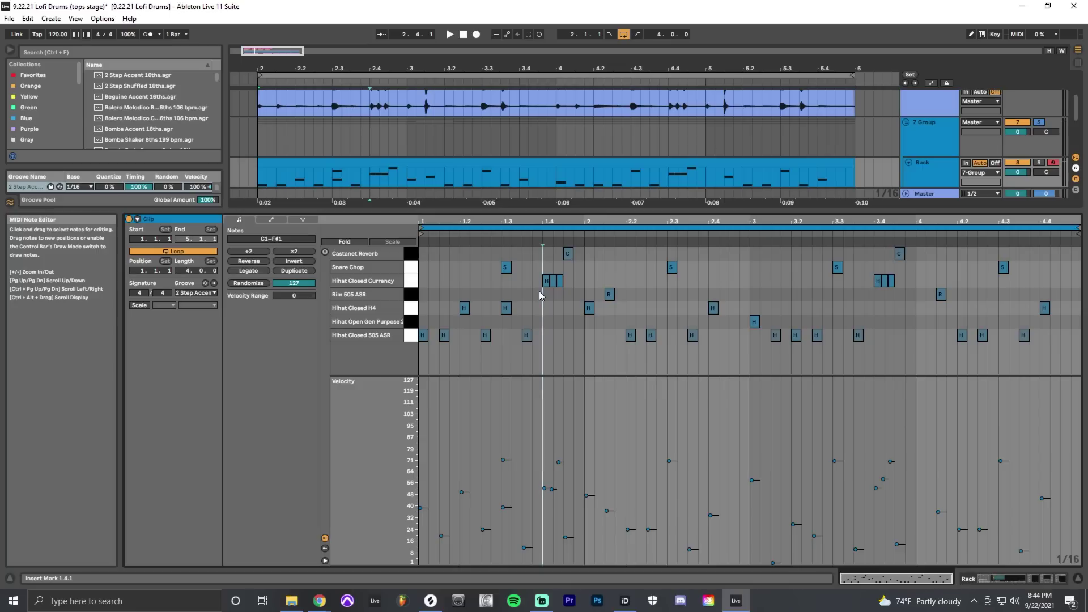
Switch the note grid to triplets and highlight the two Hihat Closed Currency rolls near 1.4 and 3.4.
left_click(547, 305)
left_click(542, 301)
key("ctrl+3")
left_click_drag(538, 301, 570, 285)
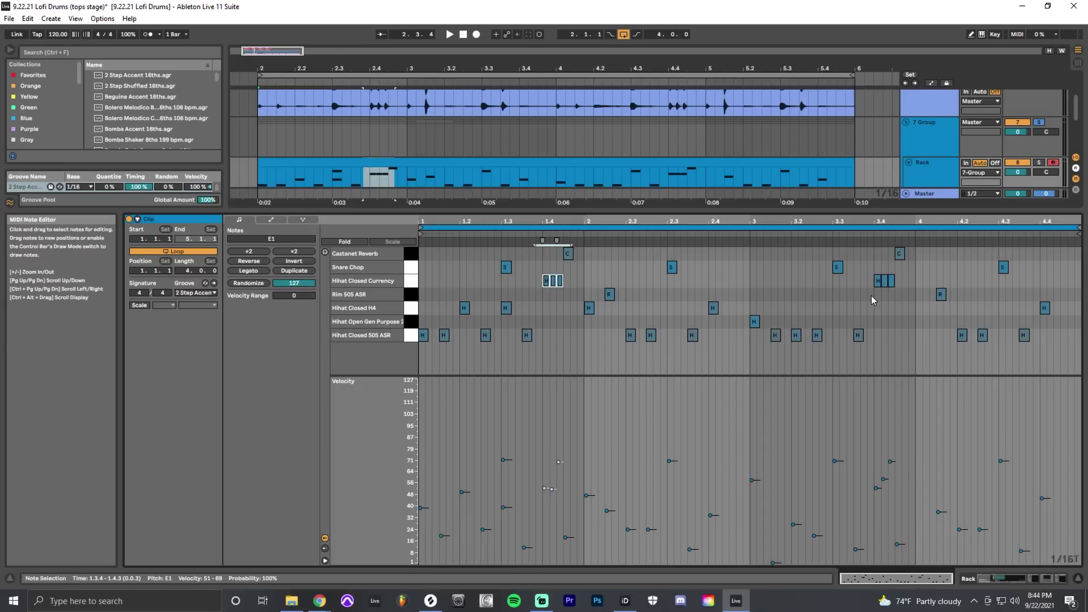
left_click_drag(870, 295, 901, 282)
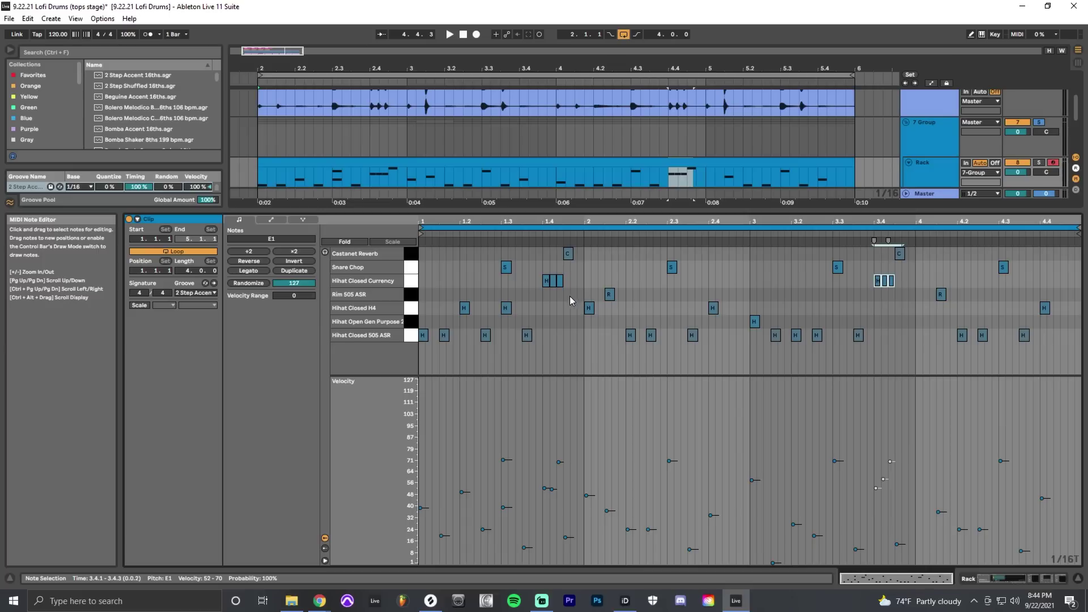
Play the Rack track's MIDI clip from 2.1.1 to hear the triplet hi-hat roll.
left_click(550, 165)
key("space")
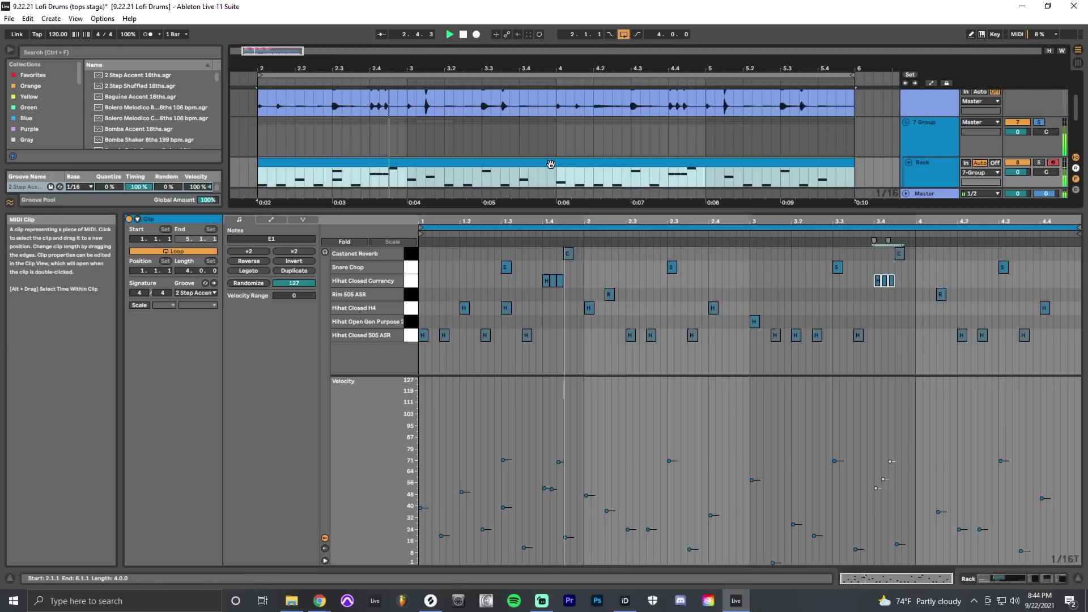
key("space")
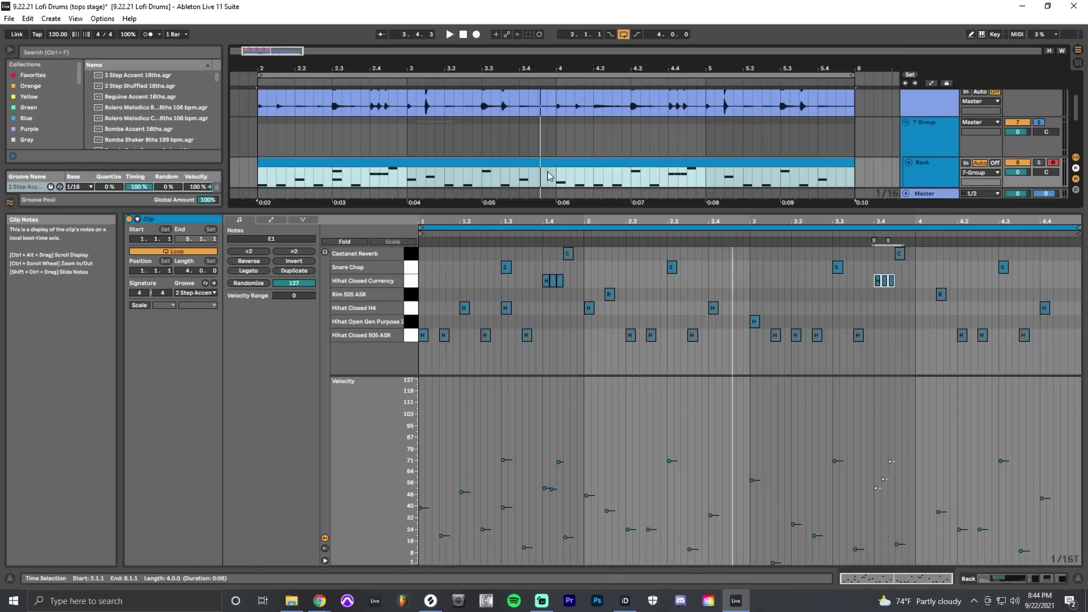
Return to the Rack track's devices and view the Drum Rack pads and the Castanet Reverb sampler's modulation controls.
key("shift+Tab")
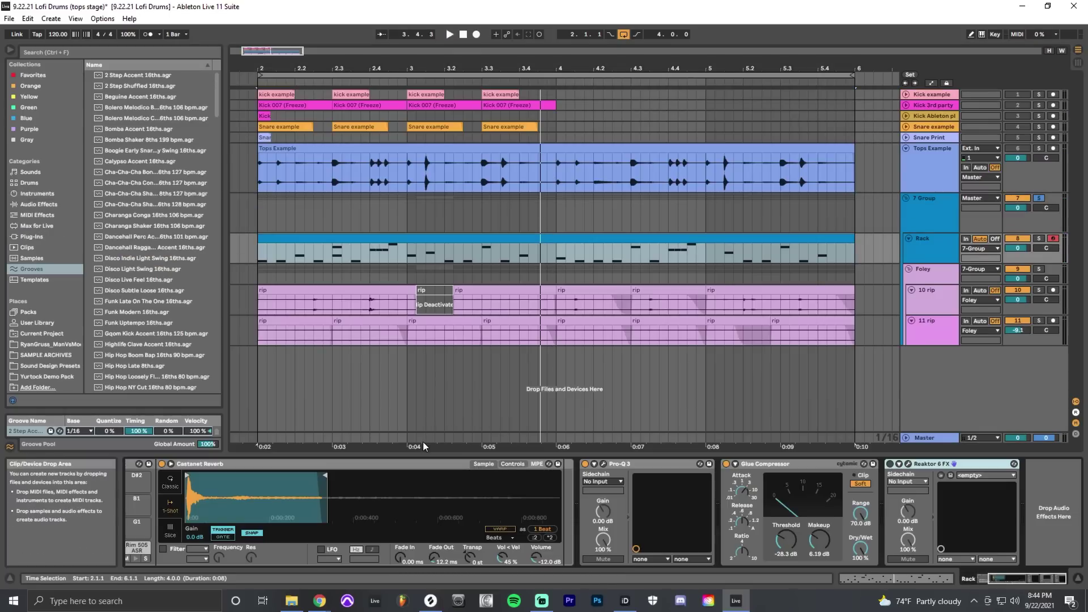
left_click(396, 466)
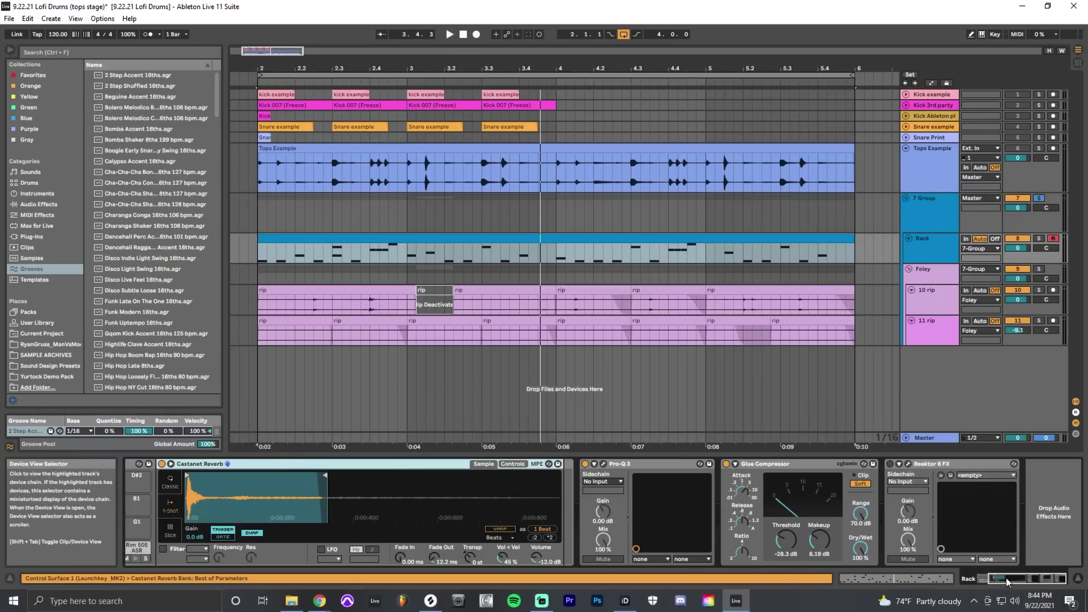
left_click_drag(1005, 577, 993, 578)
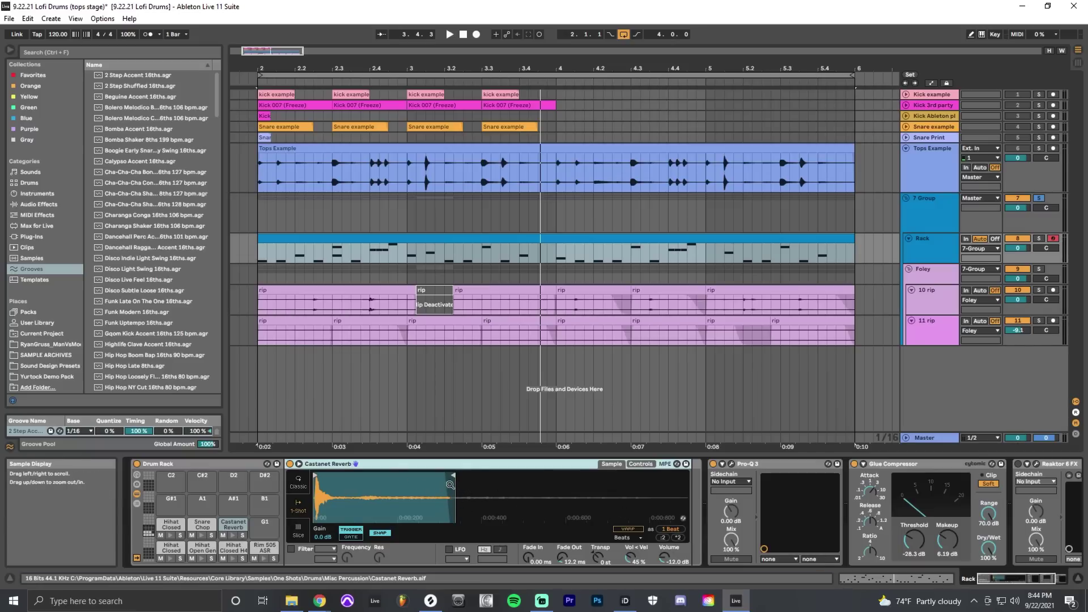
left_click(638, 464)
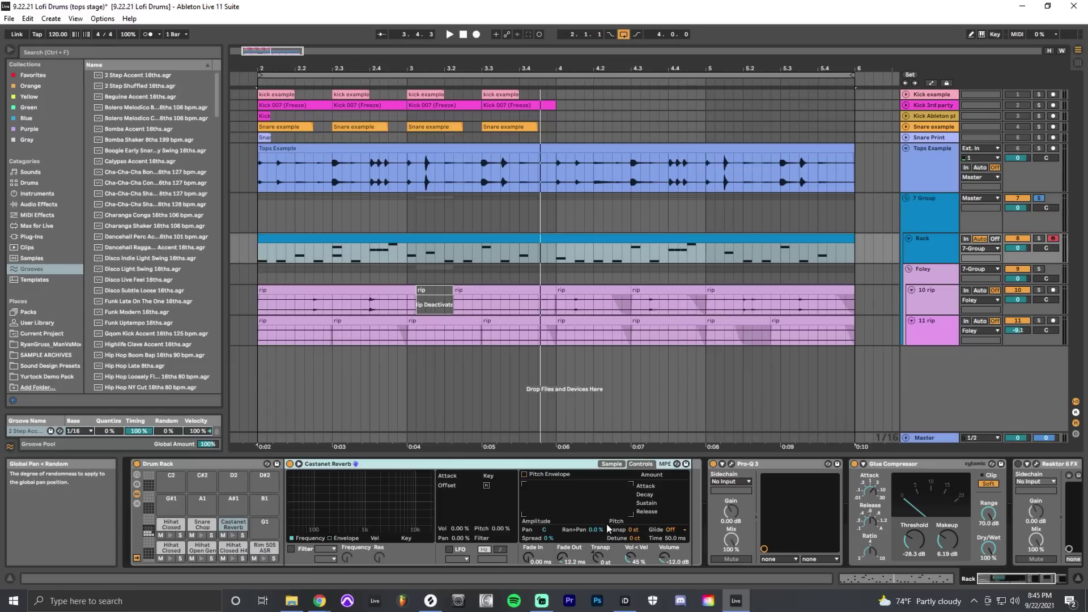
Examine the Rack track's Pro-Q 3 band-pass curve and its Glue Compressor settings, comparing them with the clip's note velocities.
left_click(731, 464)
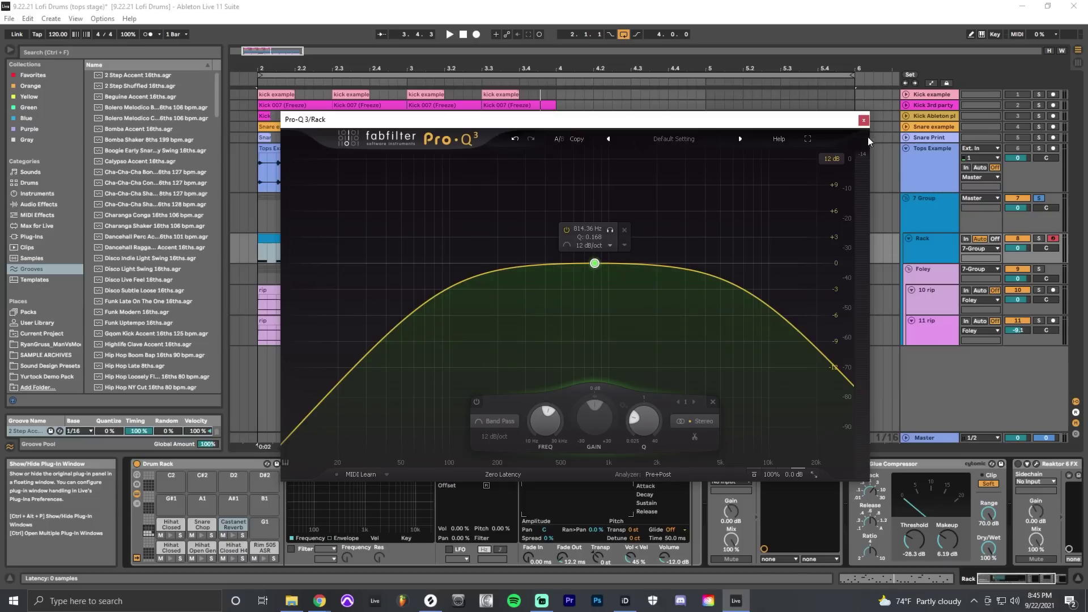
left_click(865, 122)
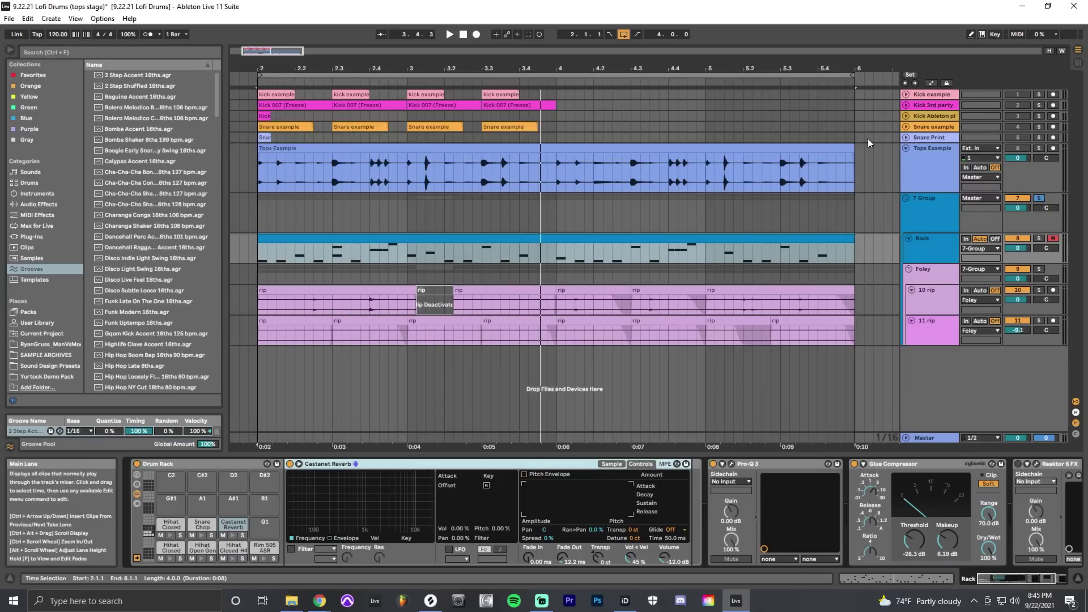
left_click(901, 470)
left_click_drag(998, 572, 1019, 576)
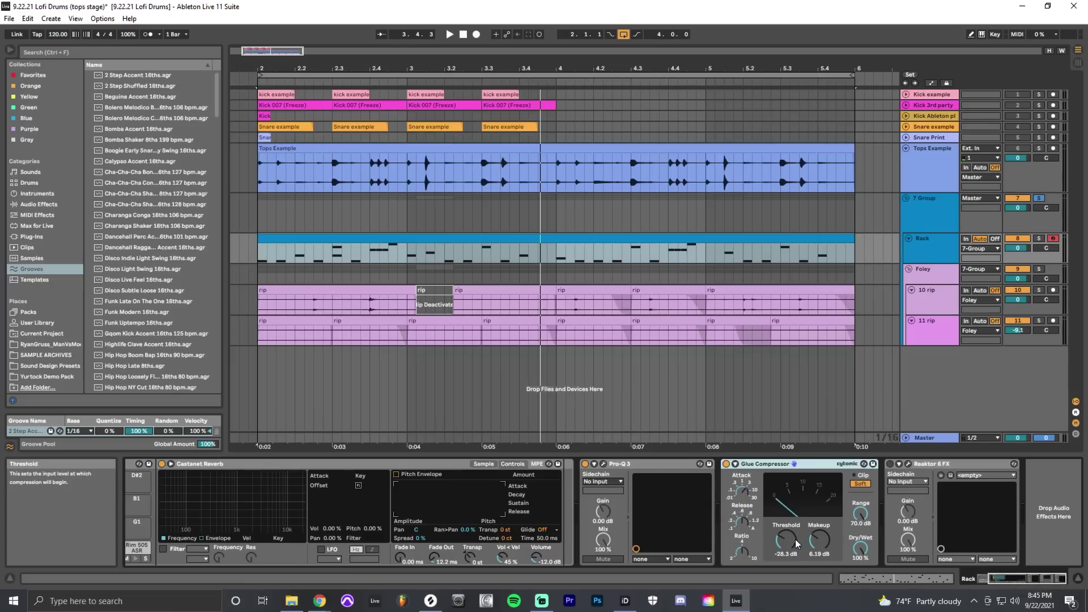
key("shift+Tab")
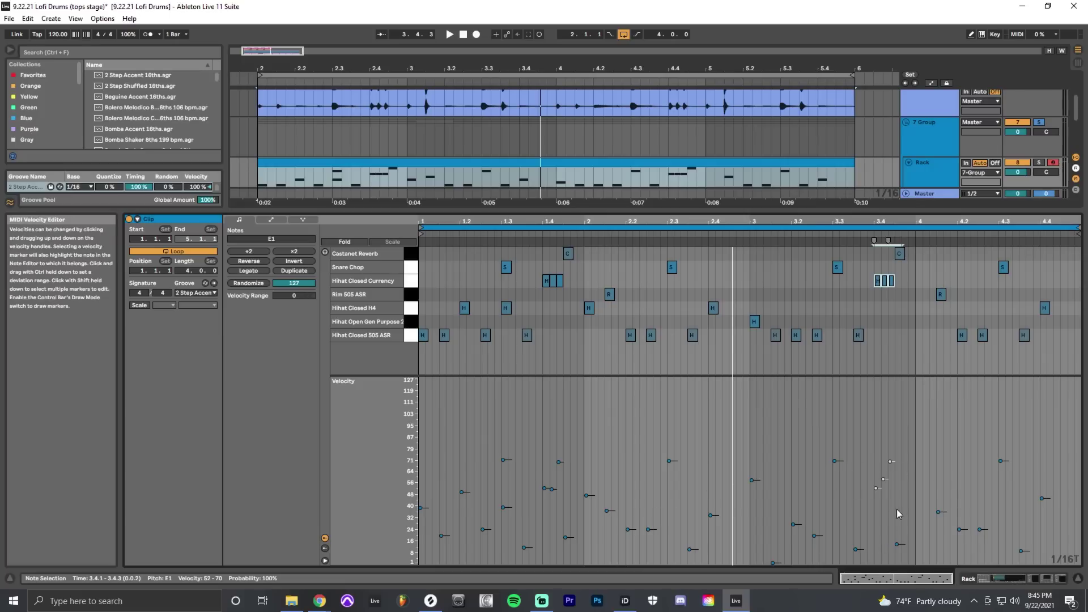
key("shift+Tab")
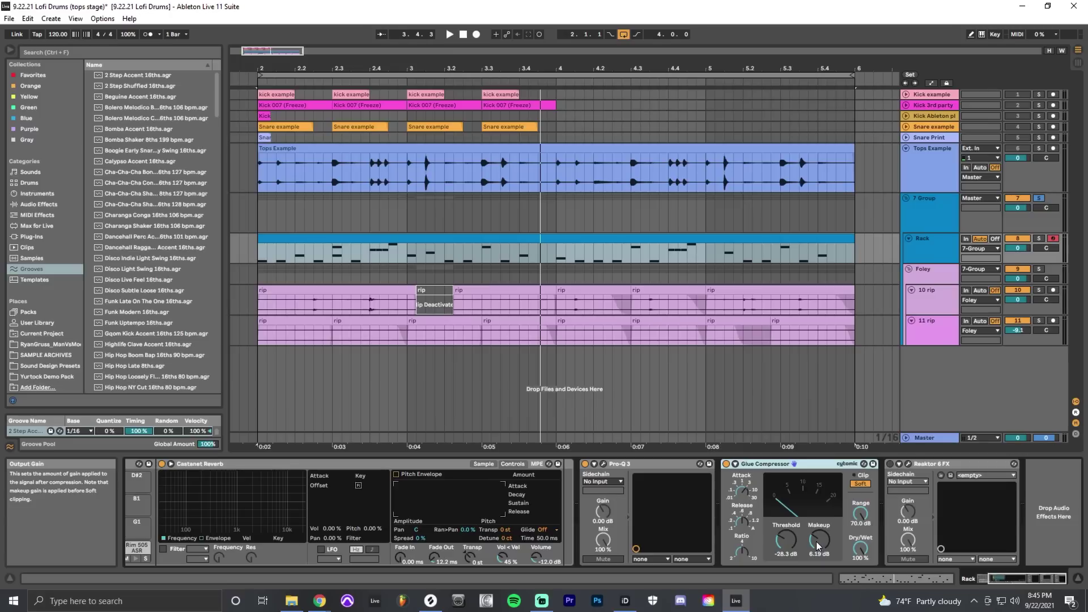
Examine the Tape Mate settings in the Rack track's Reaktor 6 FX, and reopen the track's MIDI clip for comparison.
left_click(907, 463)
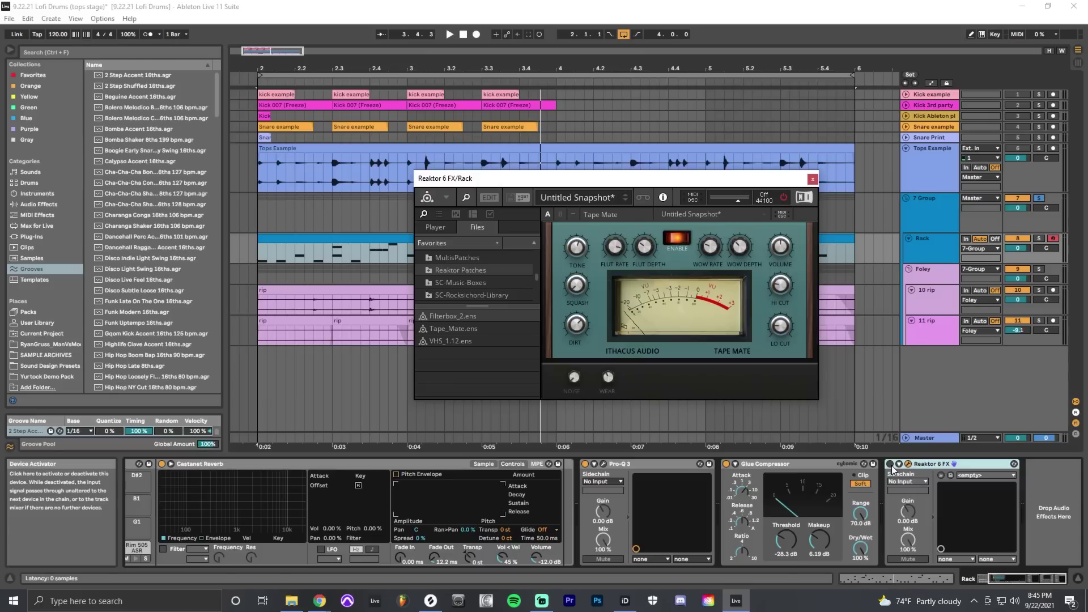
left_click(909, 463)
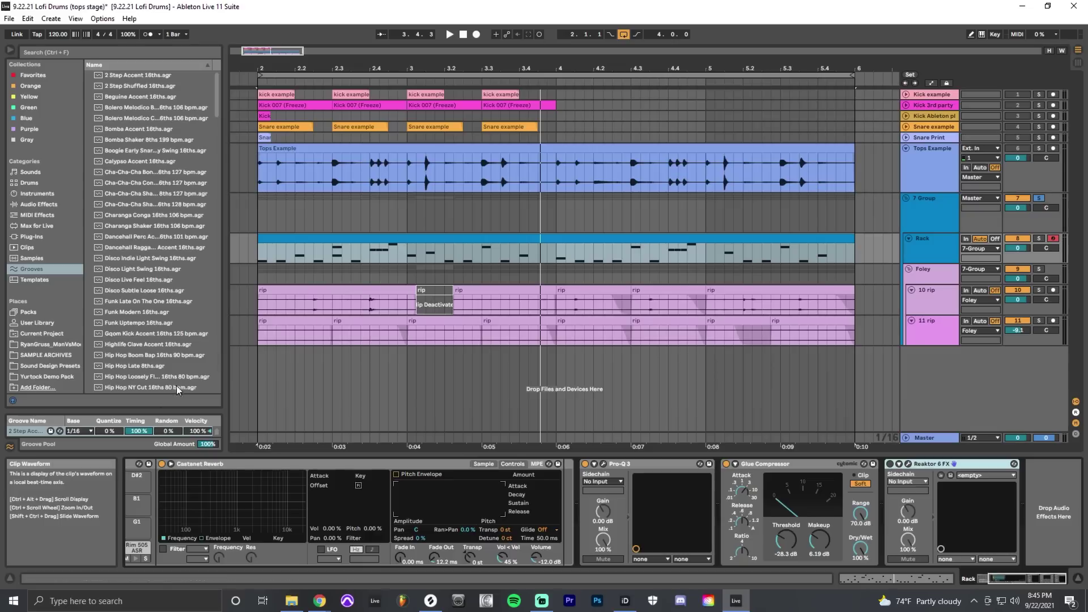
left_click(480, 240)
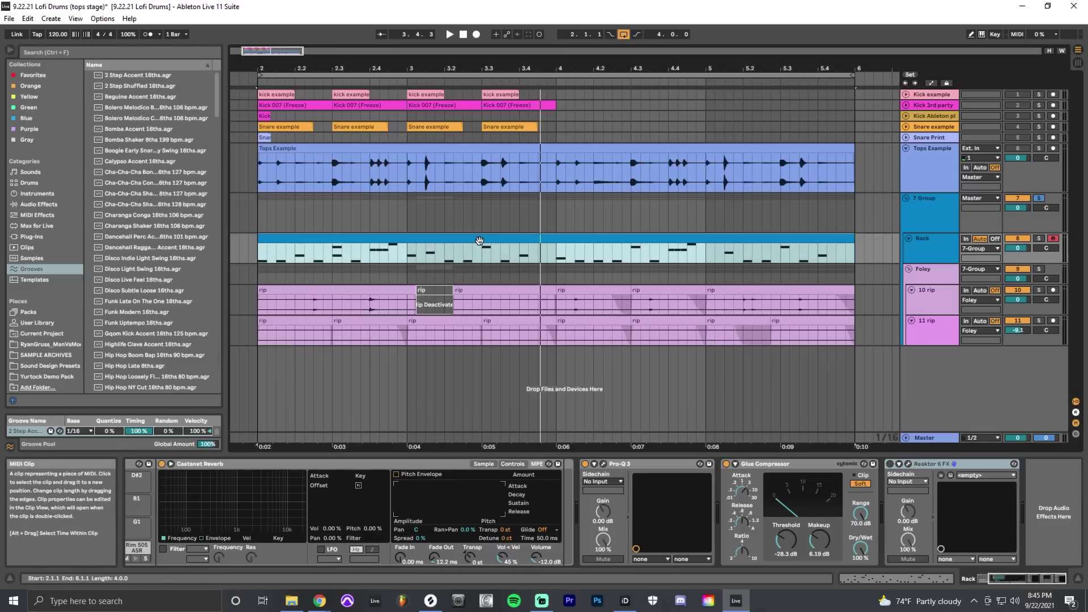
double_click(479, 240)
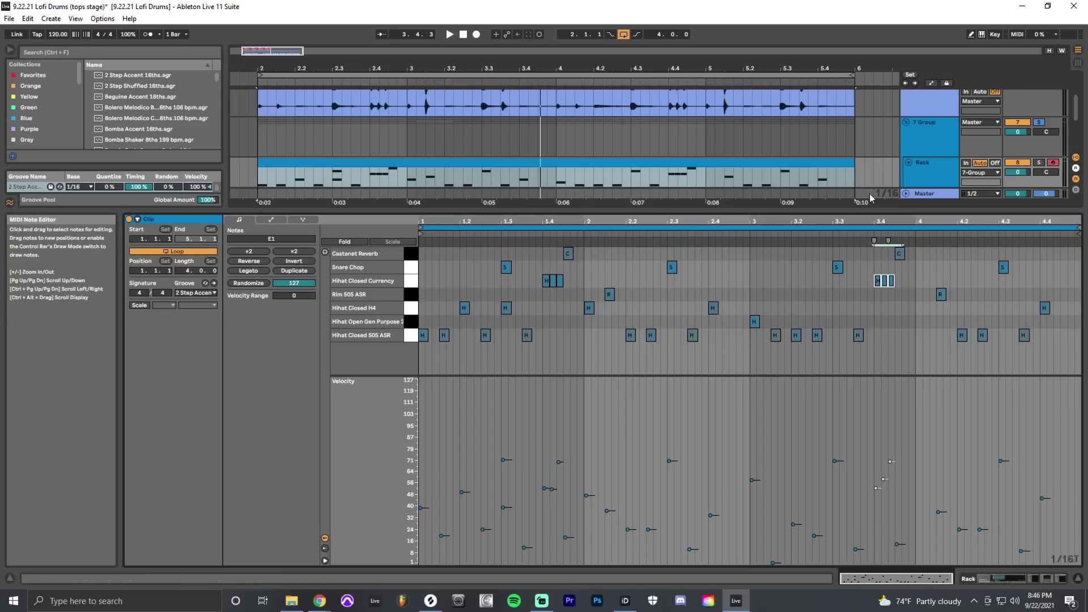
Try drawing a Hihat Closed Currency note and a Rim 505 ASR note near the start of bar 3, and undo both.
key("b")
left_click(767, 280)
left_click(794, 294)
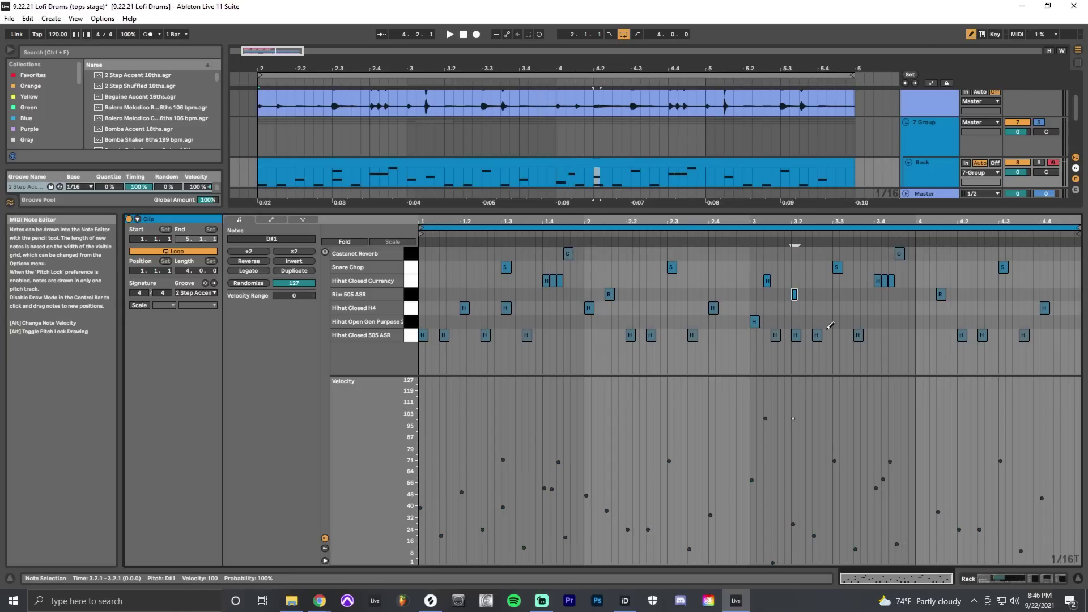
key("ctrl+z")
key("ctrl+z")
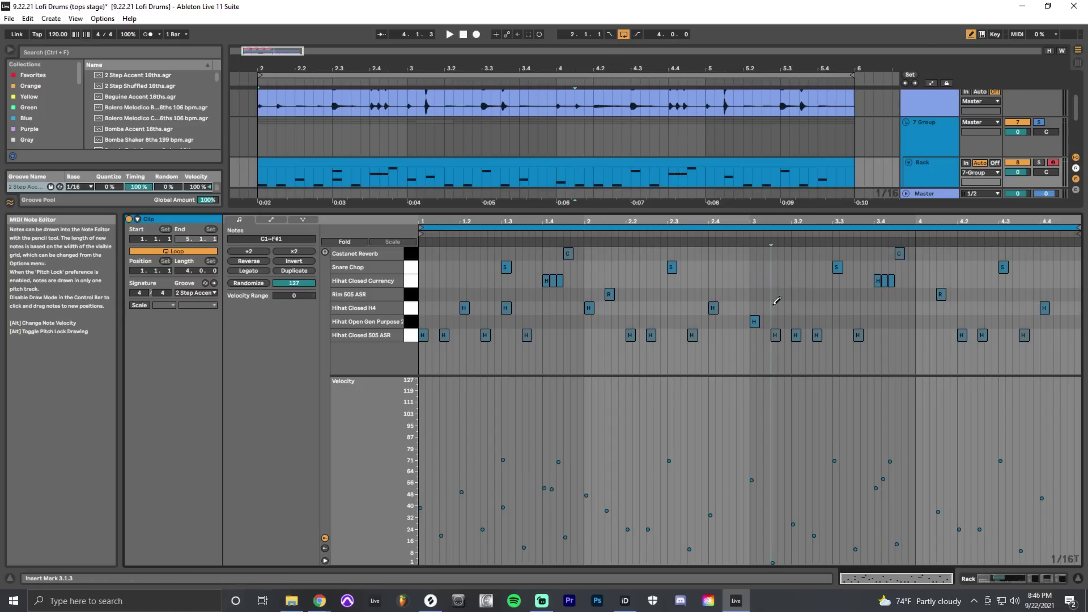
Solo the Foley group and play its two rip tracks over the four-bar loop.
key("shift+Tab")
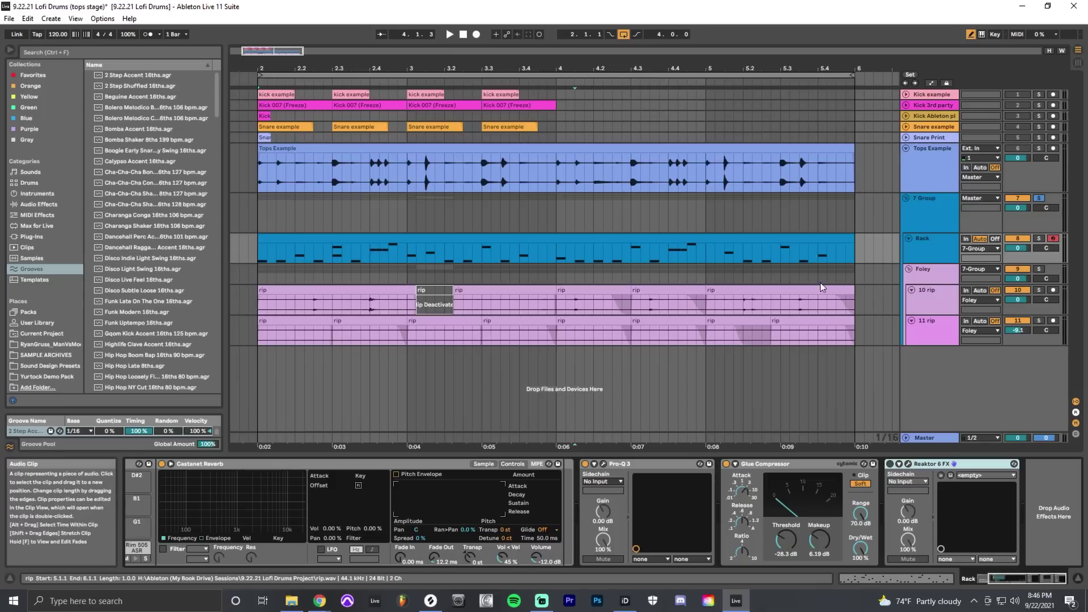
left_click(953, 278)
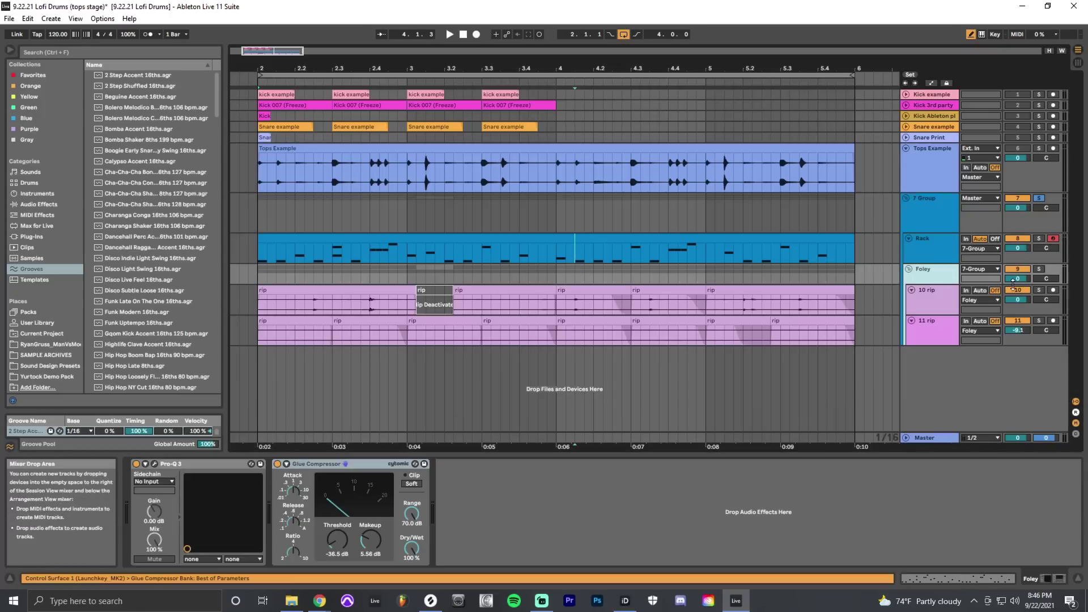
left_click(1038, 270)
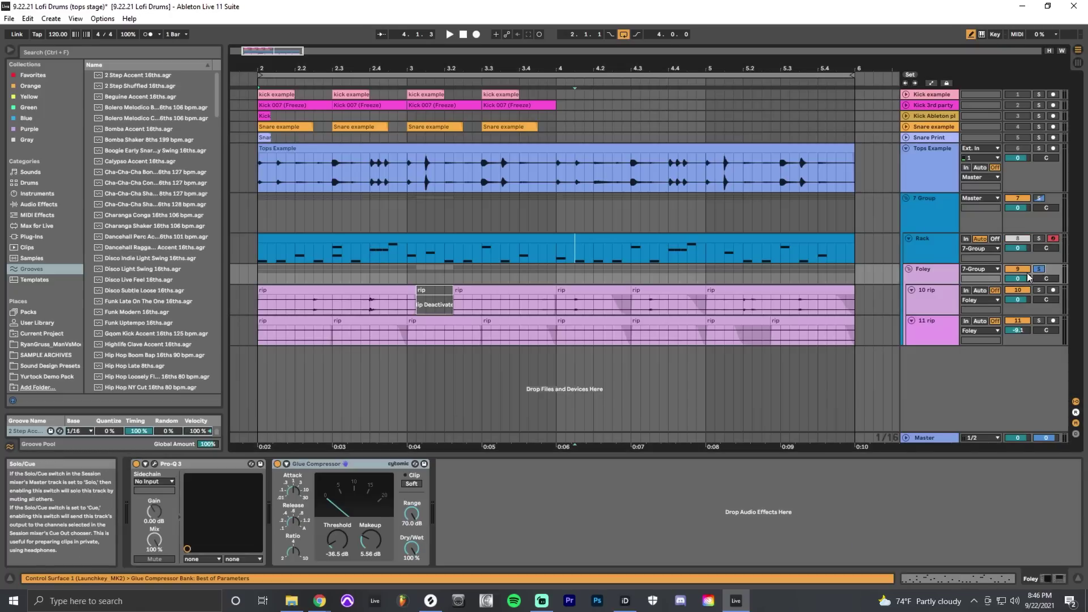
left_click(950, 276)
left_click_drag(856, 294, 707, 301)
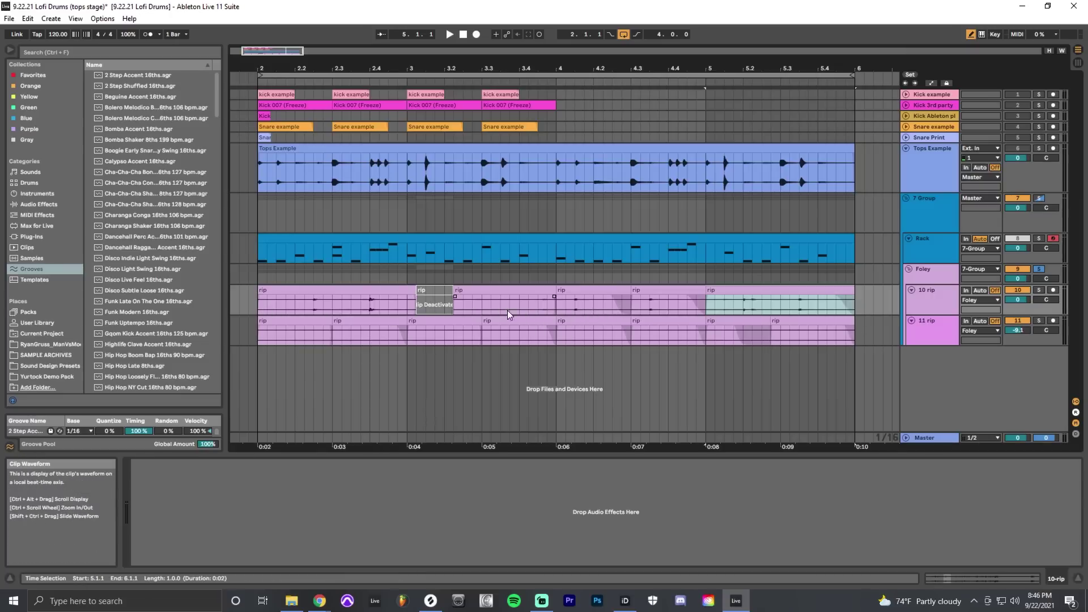
left_click(858, 333)
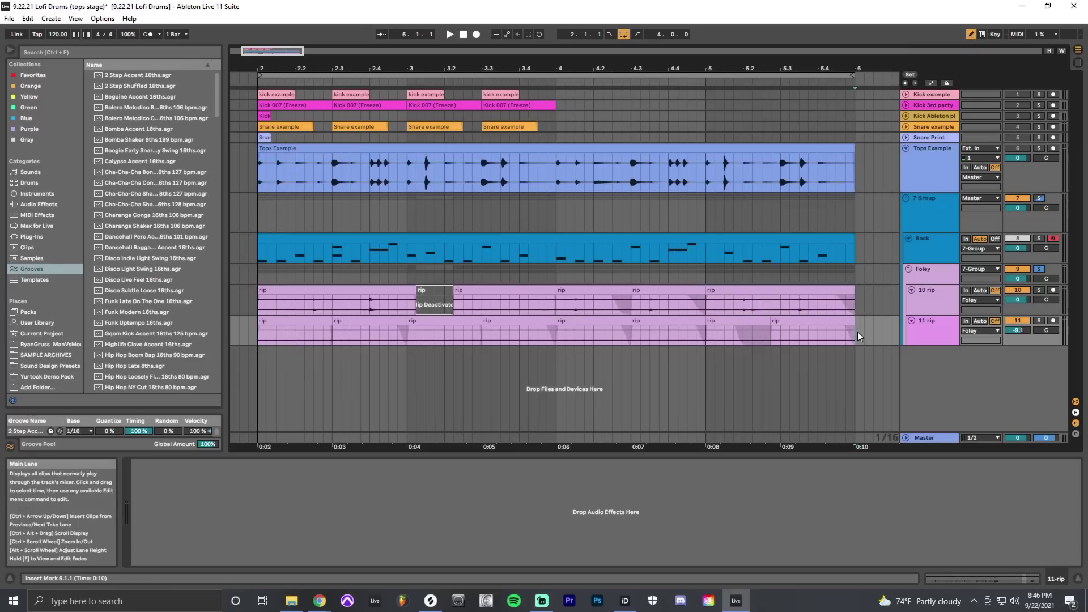
left_click(488, 75)
key("space")
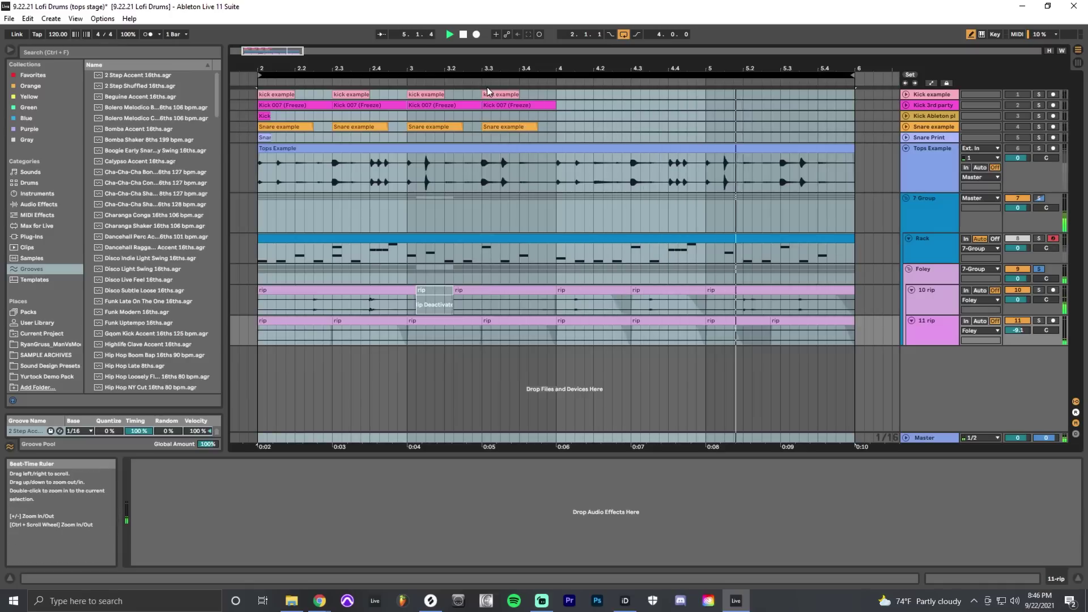
key("space")
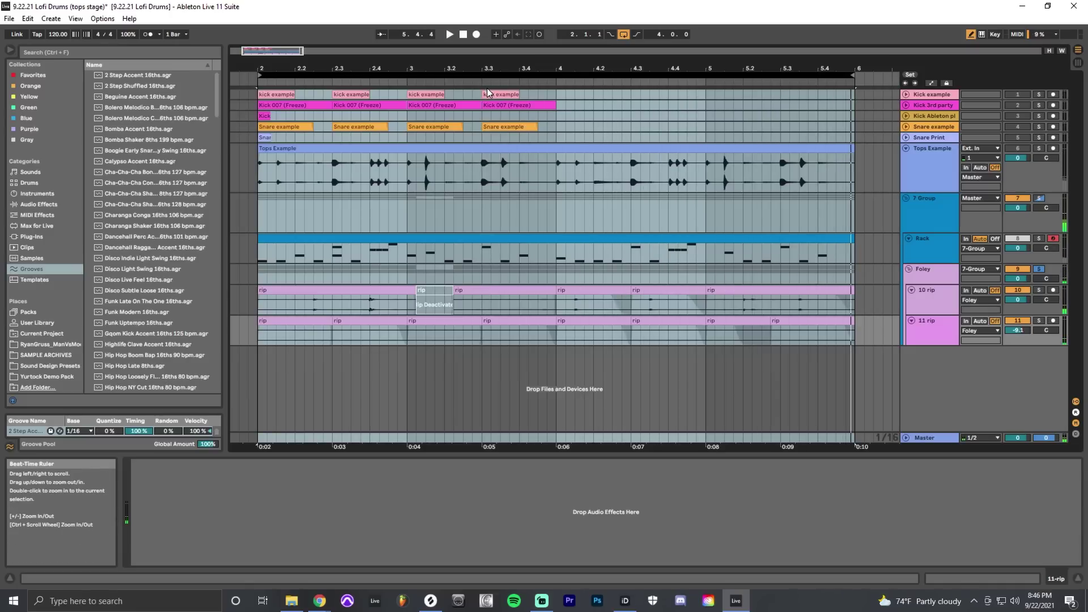
Turn off the Foley solo and play the full tops loop with the Rack and Foley tracks together.
left_click(1038, 270)
key("ctrl+a")
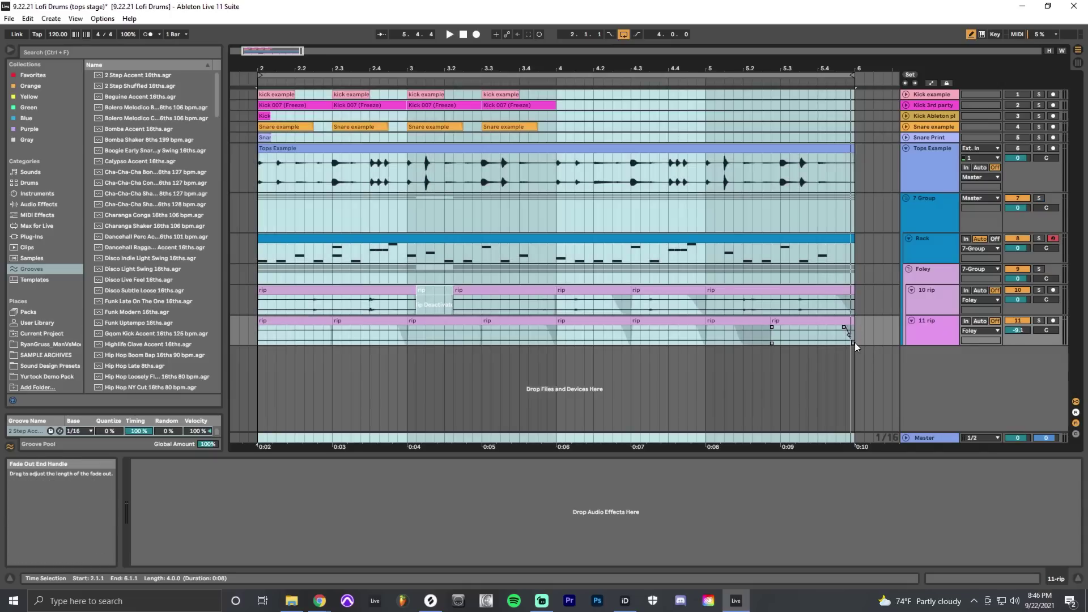
key("space")
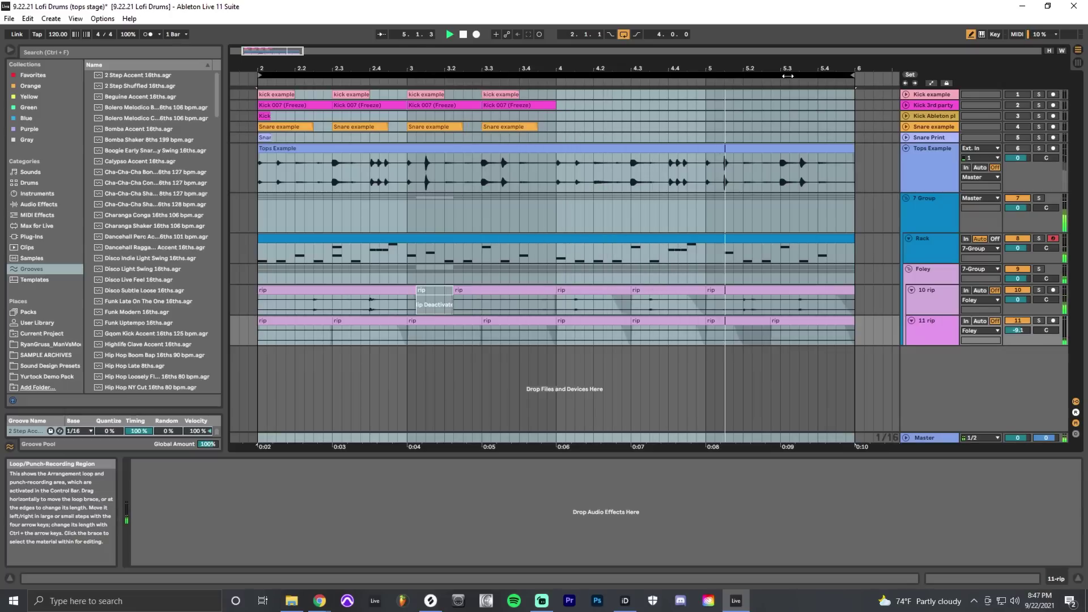
key("space")
Examine the 7 Group's Cabinet and Drum Buss settings and its Pro-Q 3 band-pass curve.
left_click(939, 214)
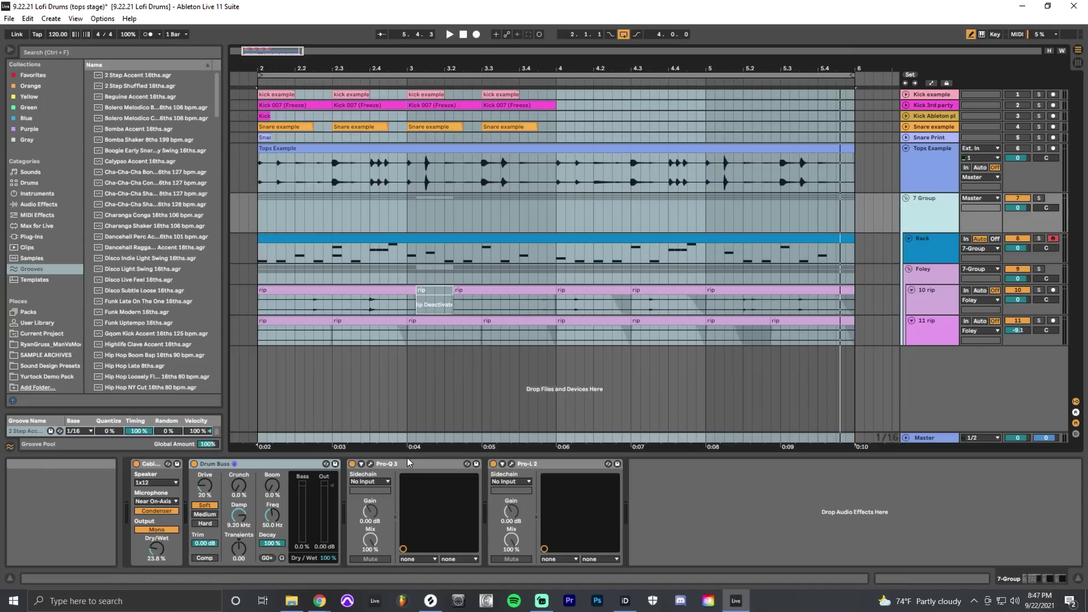
left_click(153, 478)
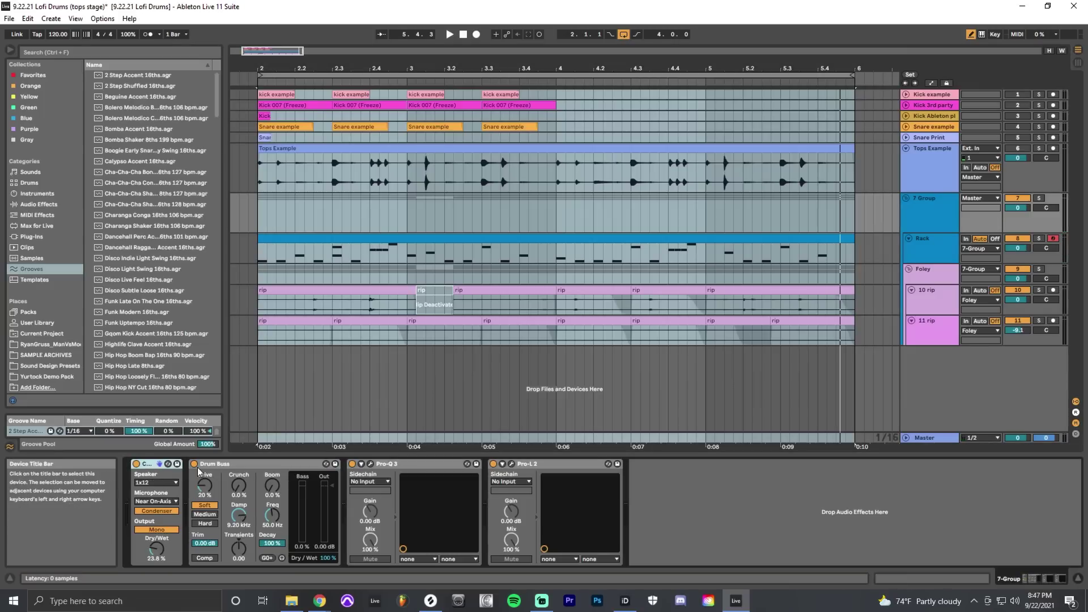
left_click(218, 465)
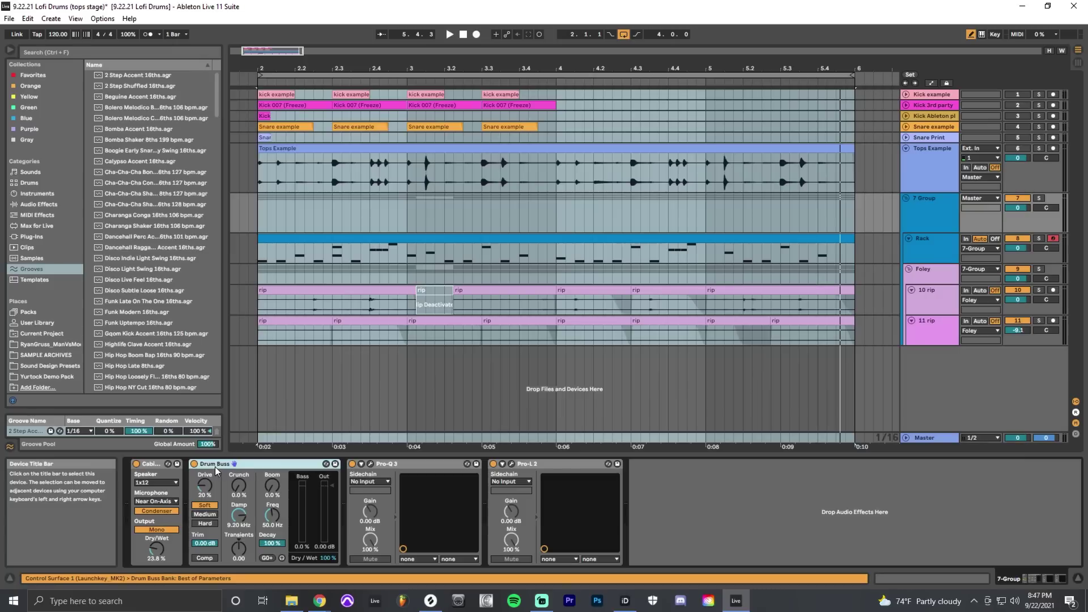
left_click(369, 464)
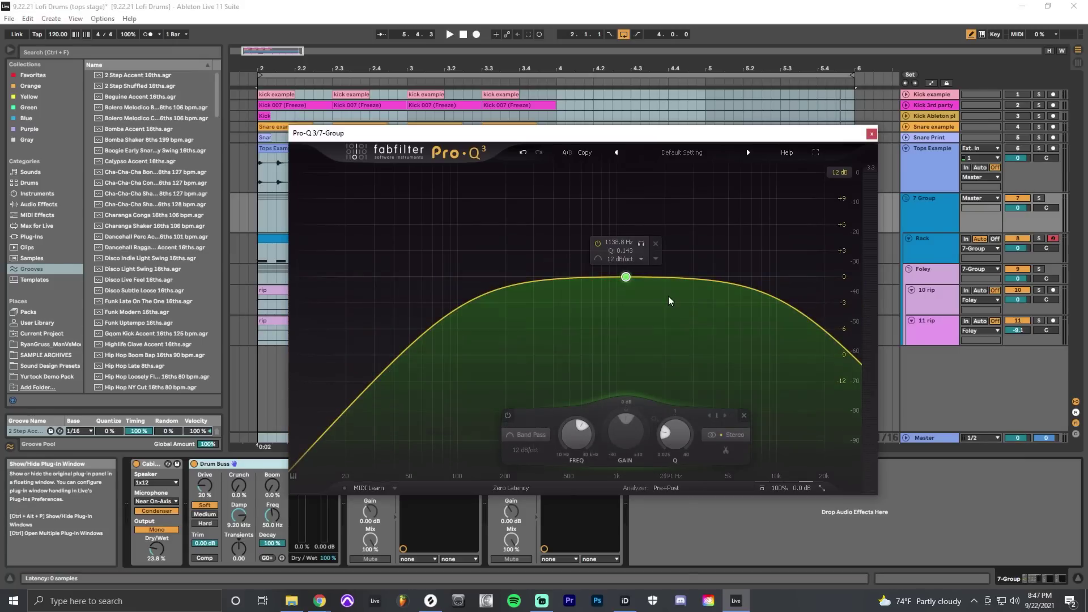
left_click(871, 134)
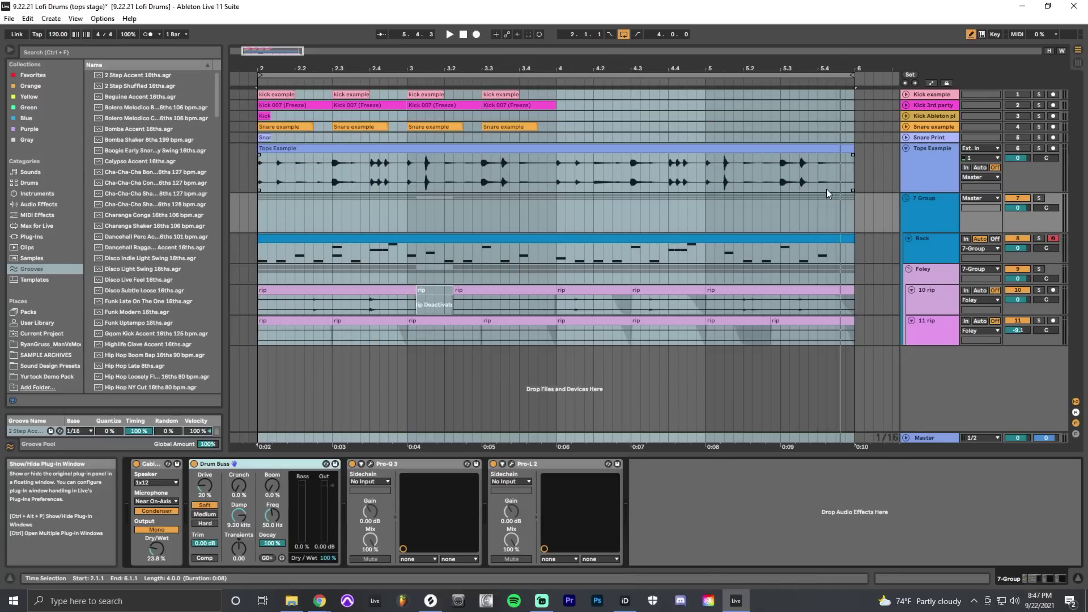
View the 7 Group's Pro-L 2 limiter while playing the loop to check its gain reduction.
left_click(512, 464)
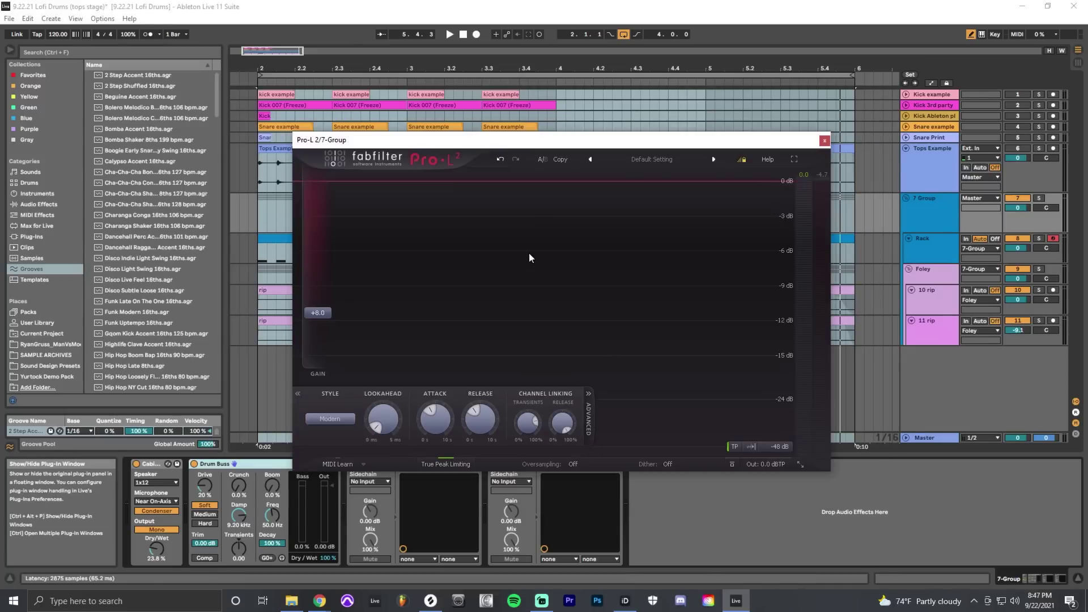
key("space")
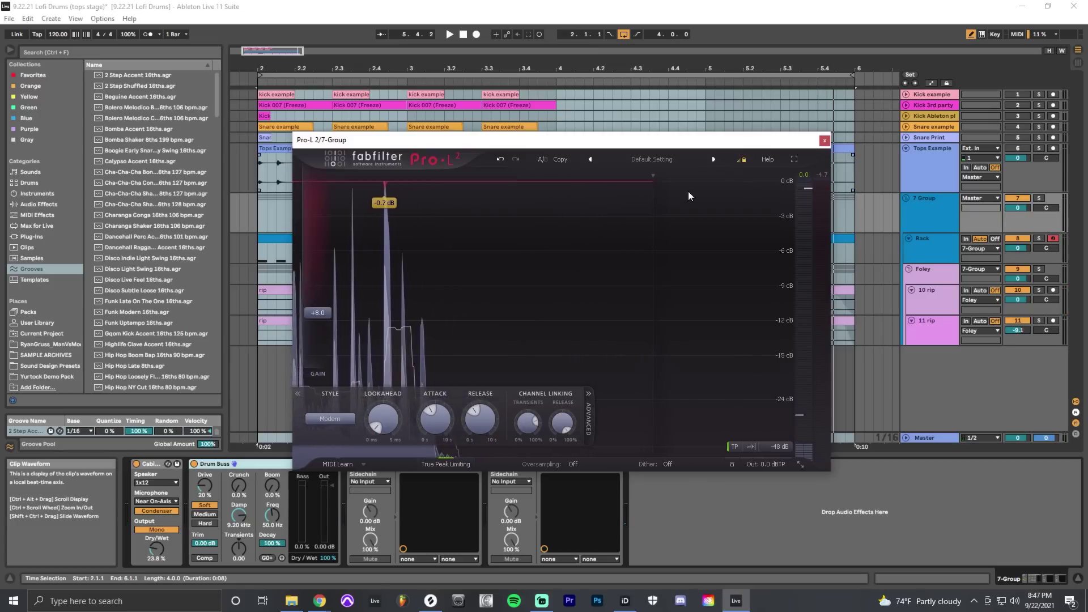
left_click(825, 142)
Select the Rack track's MIDI clip and browse the Misc Percussion samples in the Drums library.
left_click(618, 335)
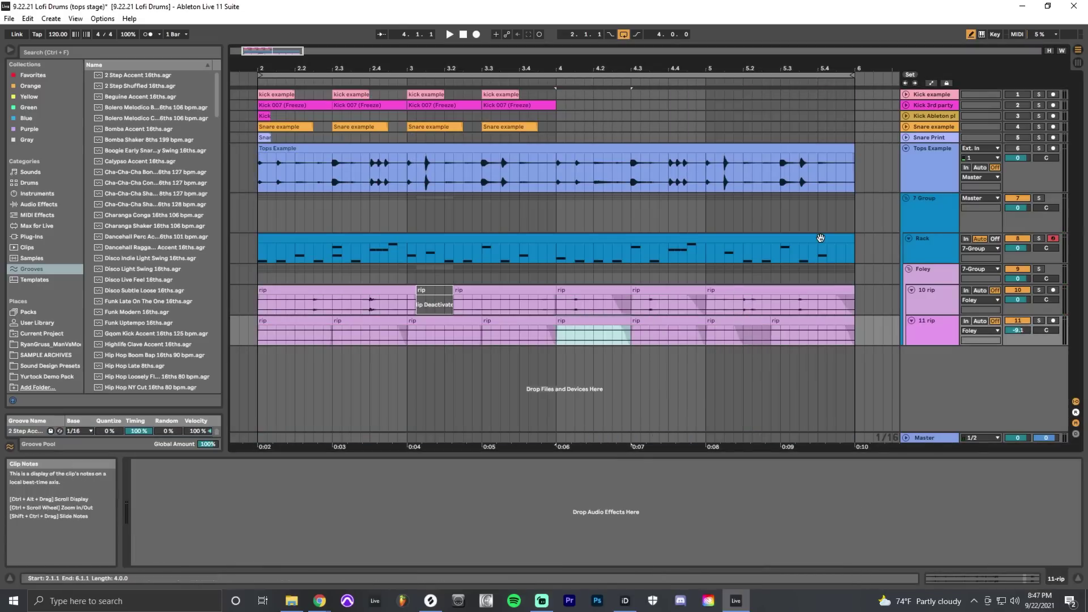
left_click(567, 236)
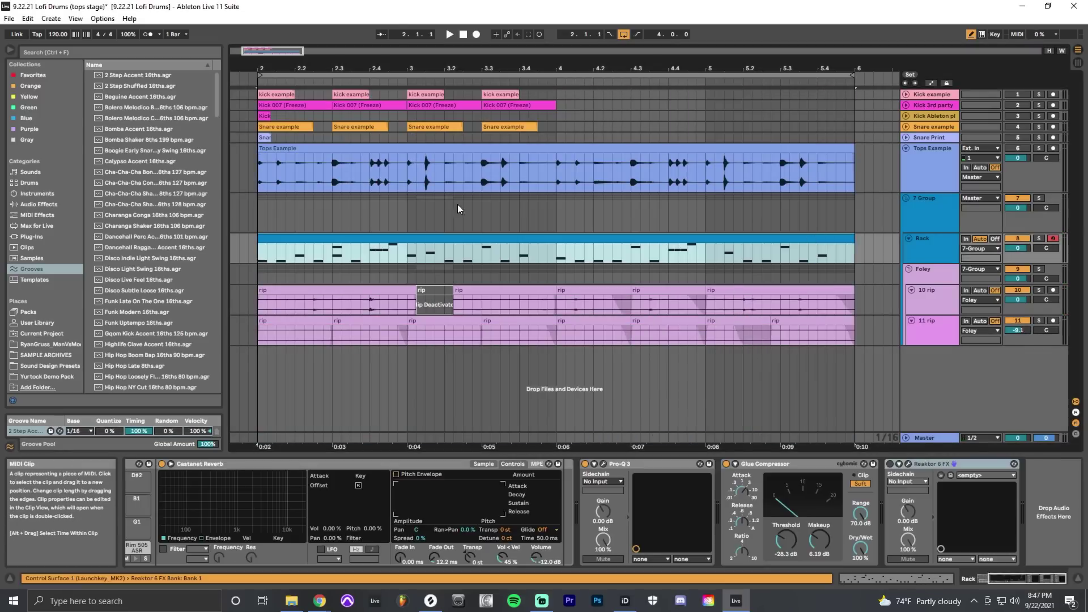
left_click(40, 184)
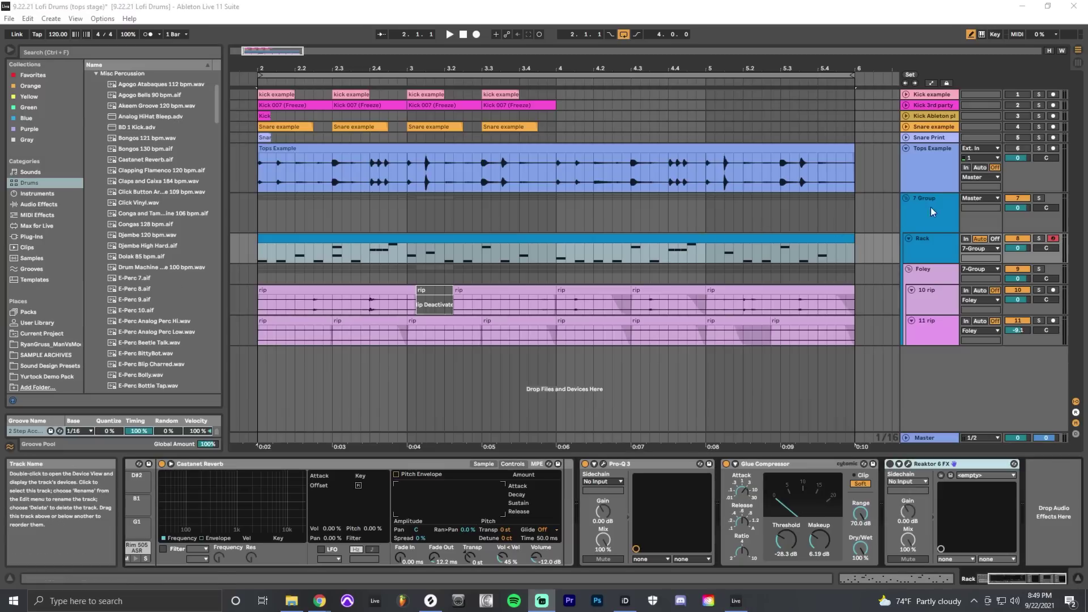
Insert an audio track below Tops Example and name it Tops Print.
left_click(940, 183)
key("ctrl+t")
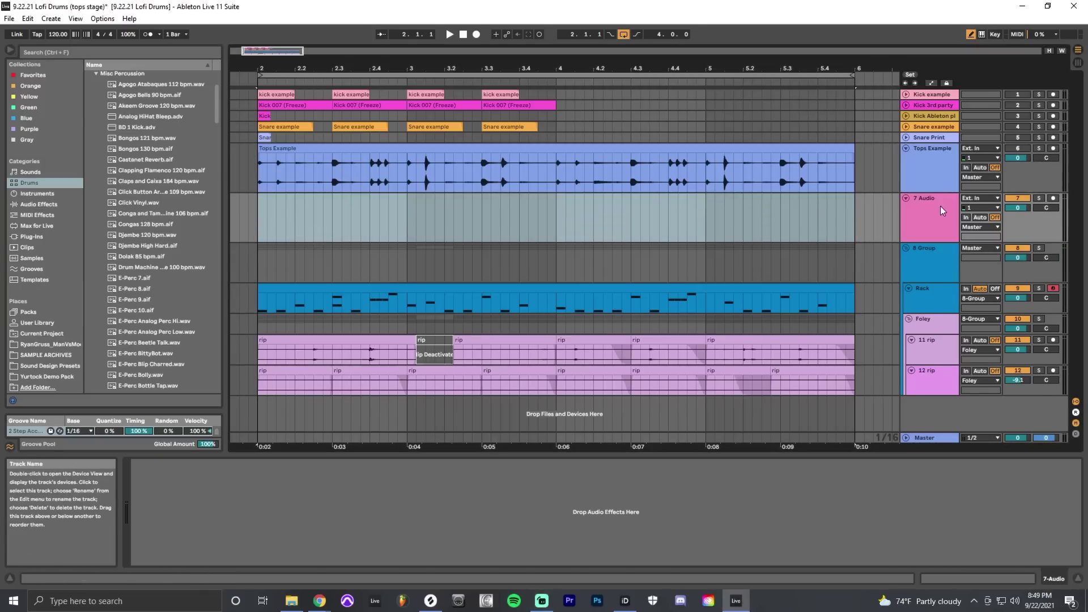
left_click(939, 260)
left_click(932, 323)
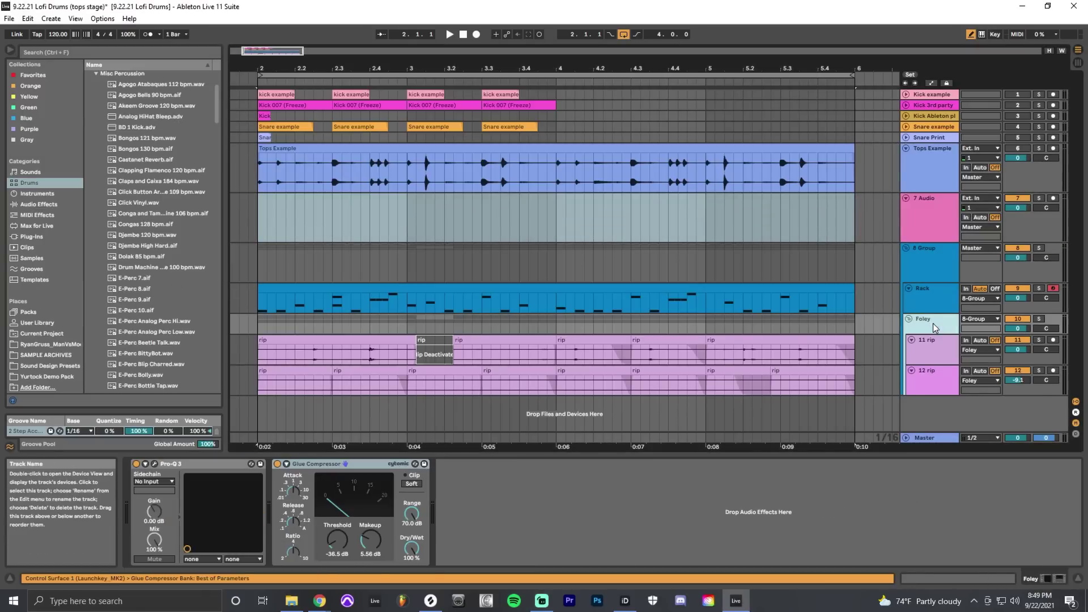
left_click(935, 305)
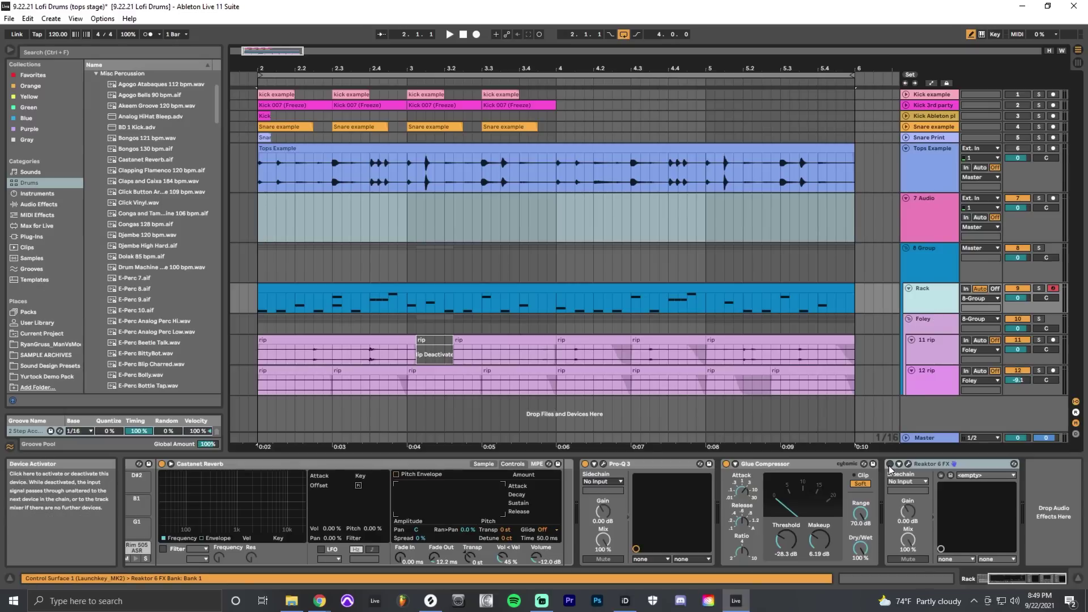
left_click(950, 216)
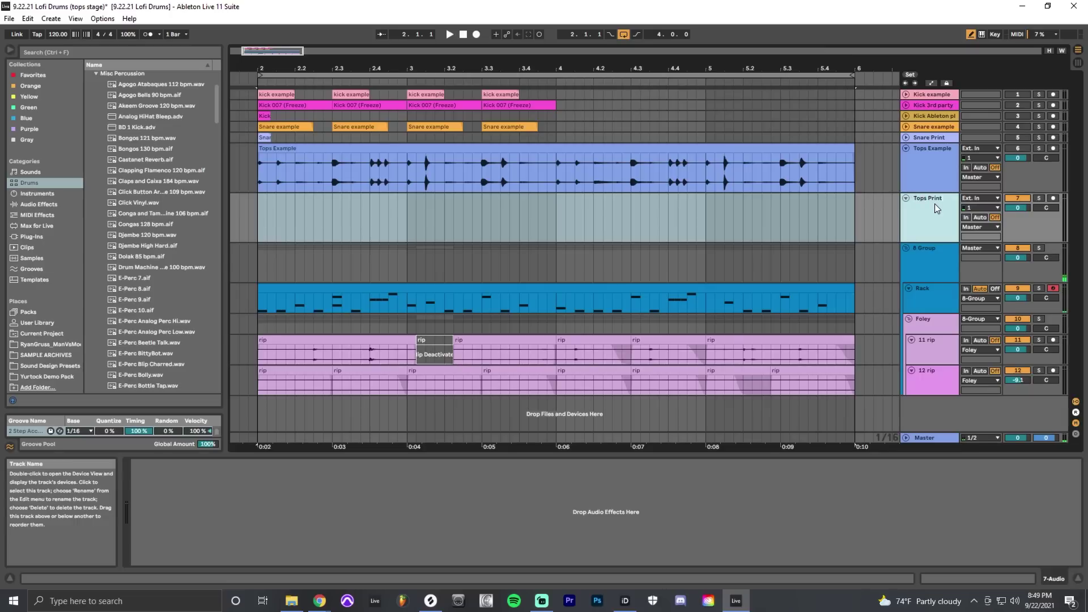
Route the 8 Group's output to Tops Print, set that track's monitoring to Auto and arm it for recording.
left_click(935, 264)
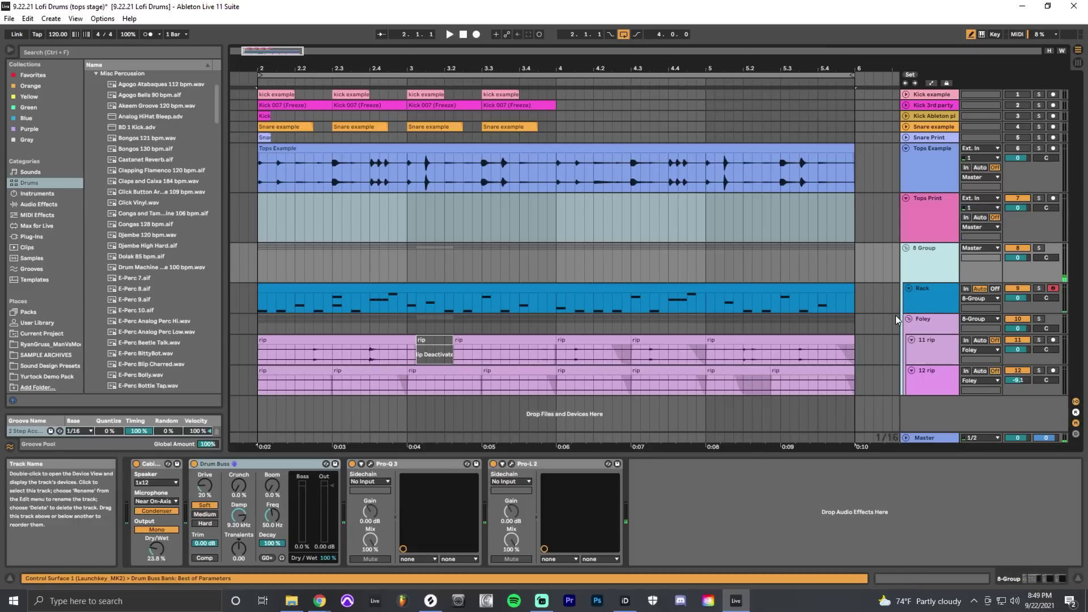
left_click(991, 250)
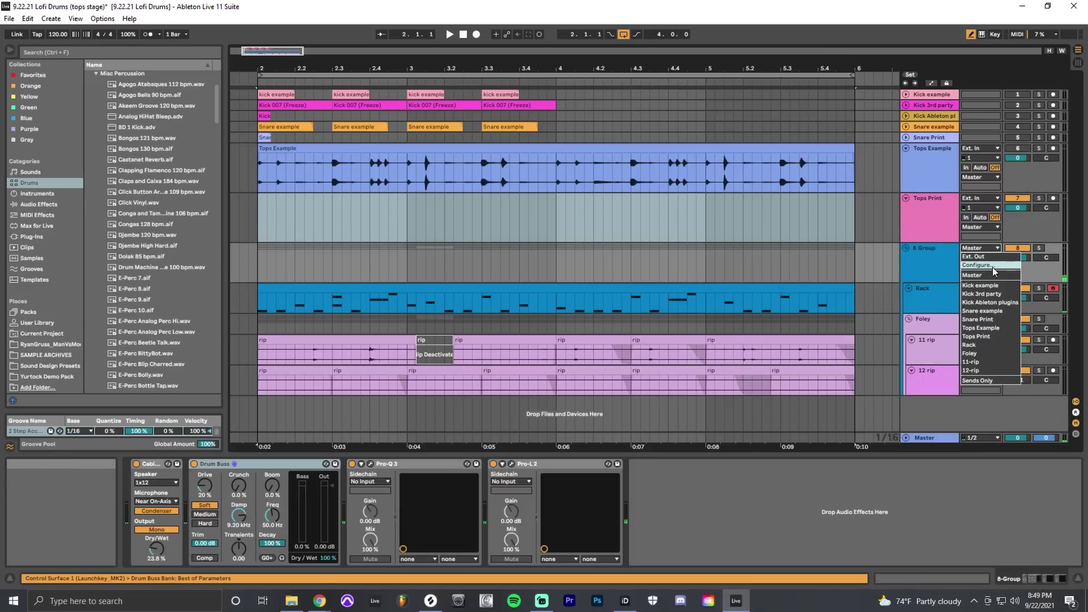
left_click(987, 336)
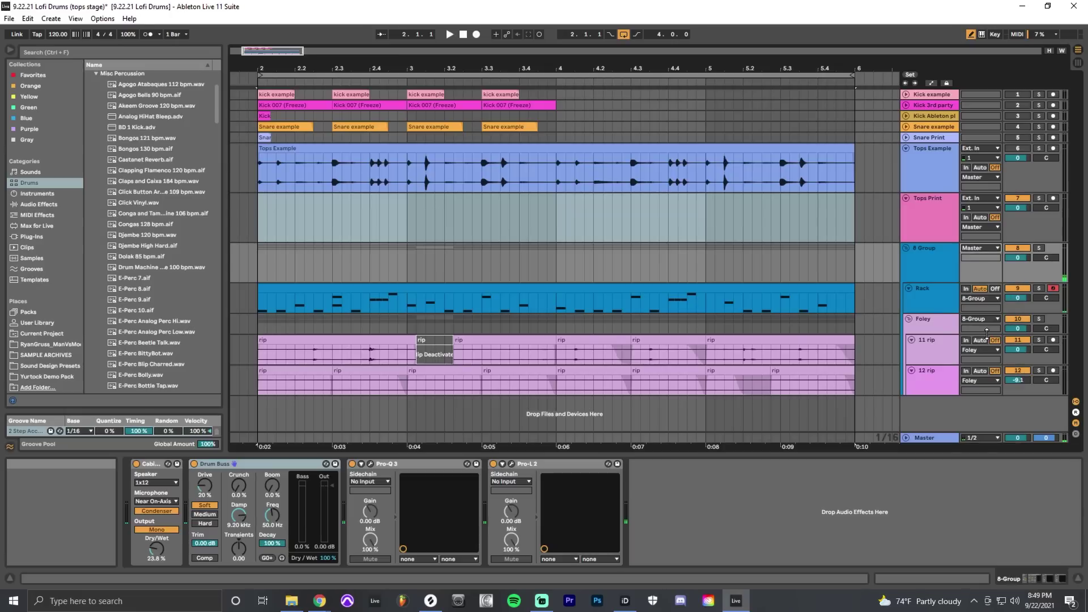
left_click(980, 218)
left_click(1053, 198)
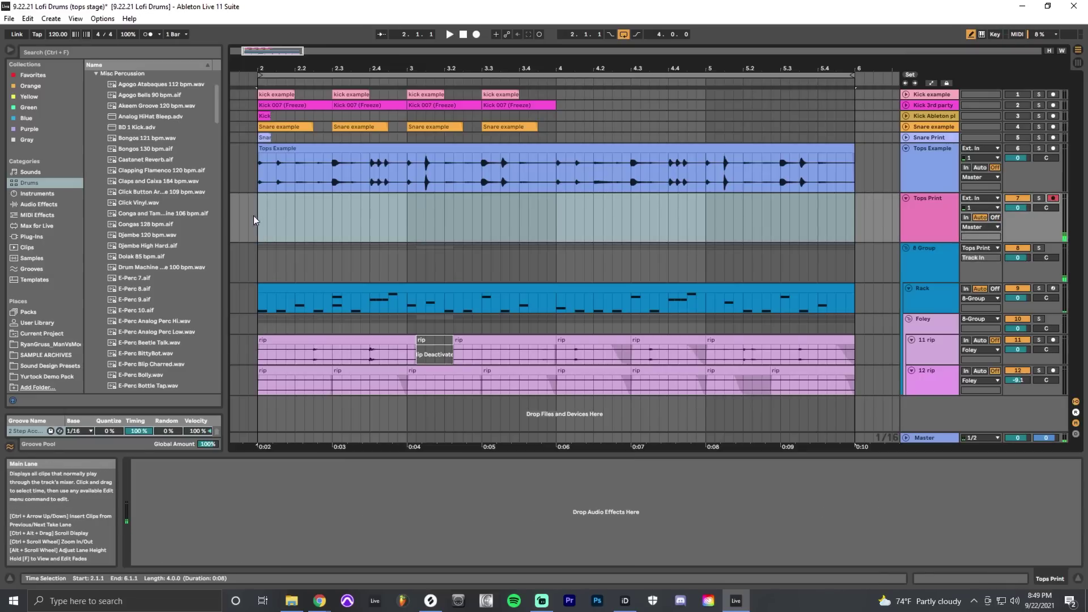
Record the 8 Group's output onto the Tops Print track, starting at 1.3 and stopping past the end of the loop.
left_click(240, 218)
scroll(304, 223, "left", 3)
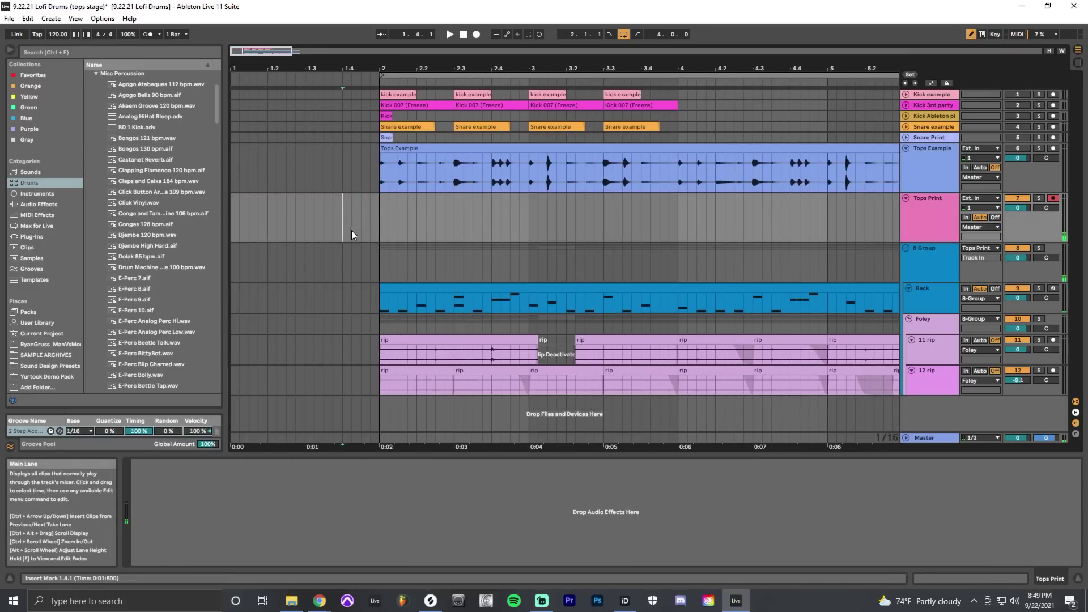
left_click(305, 222)
left_click(474, 35)
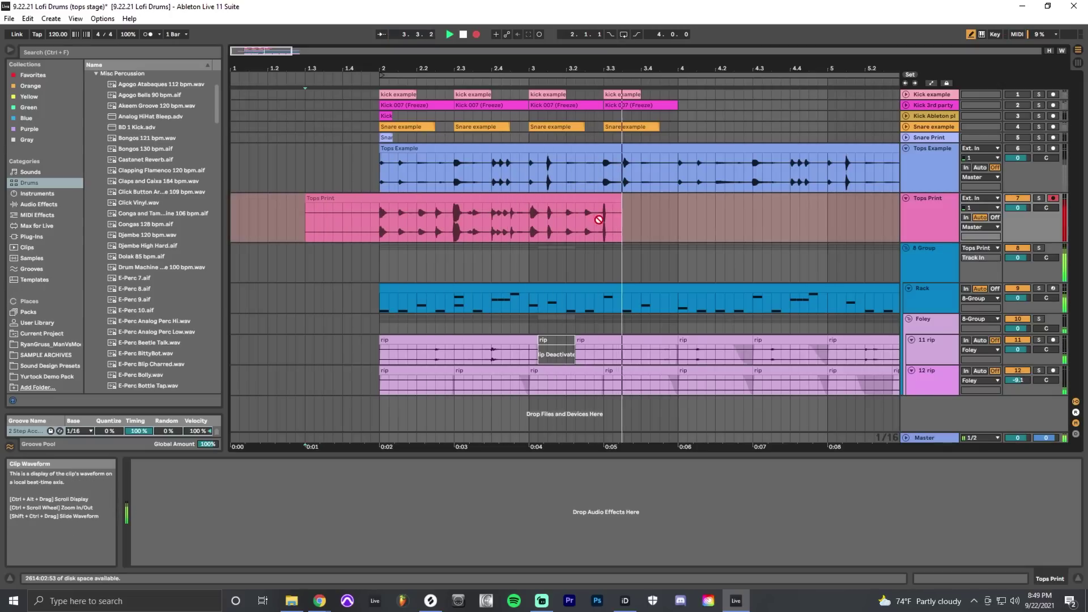
key("minus")
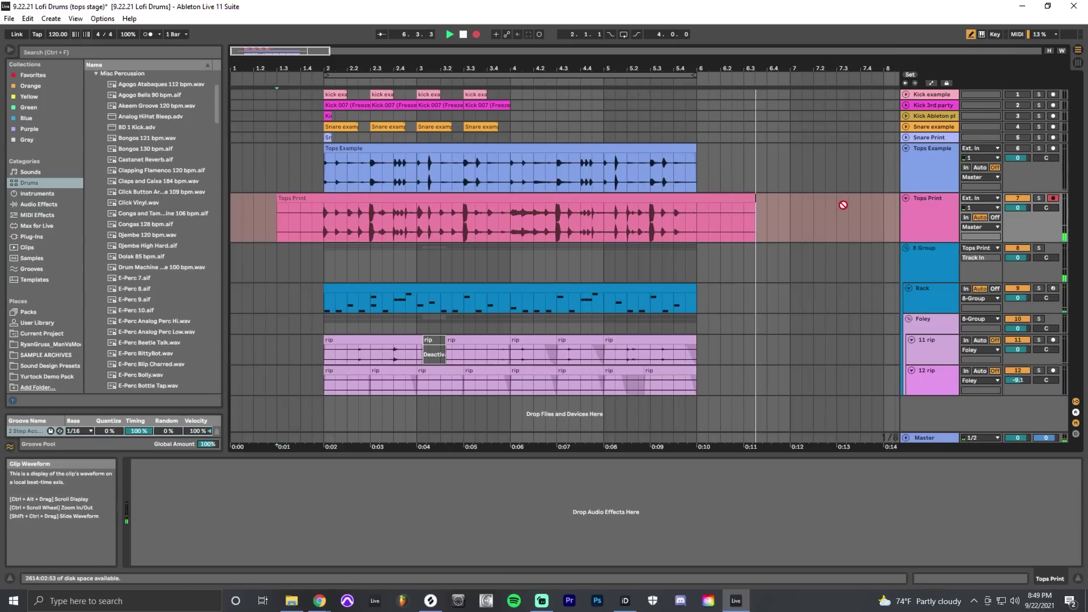
key("space")
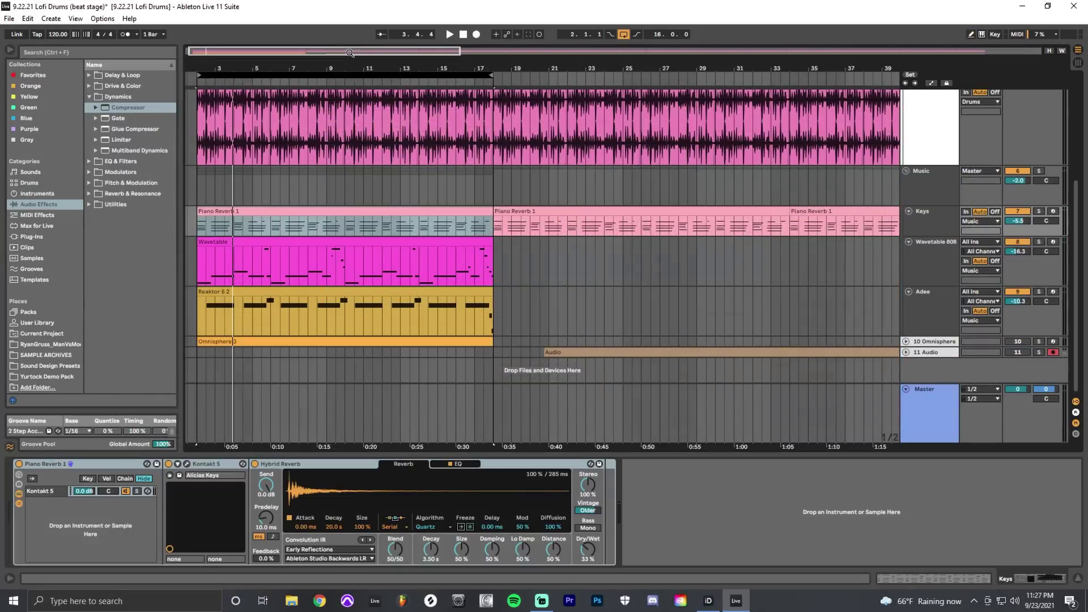
Select the Adee track's Reaktor clip in the beat stage set and play back the full beat.
left_click(512, 305)
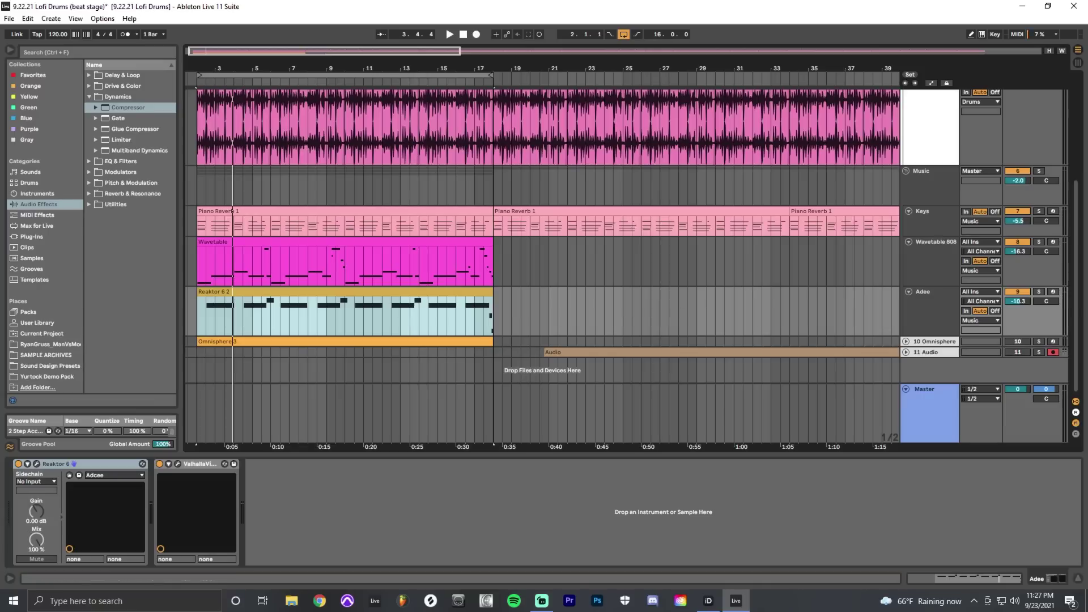
key("space")
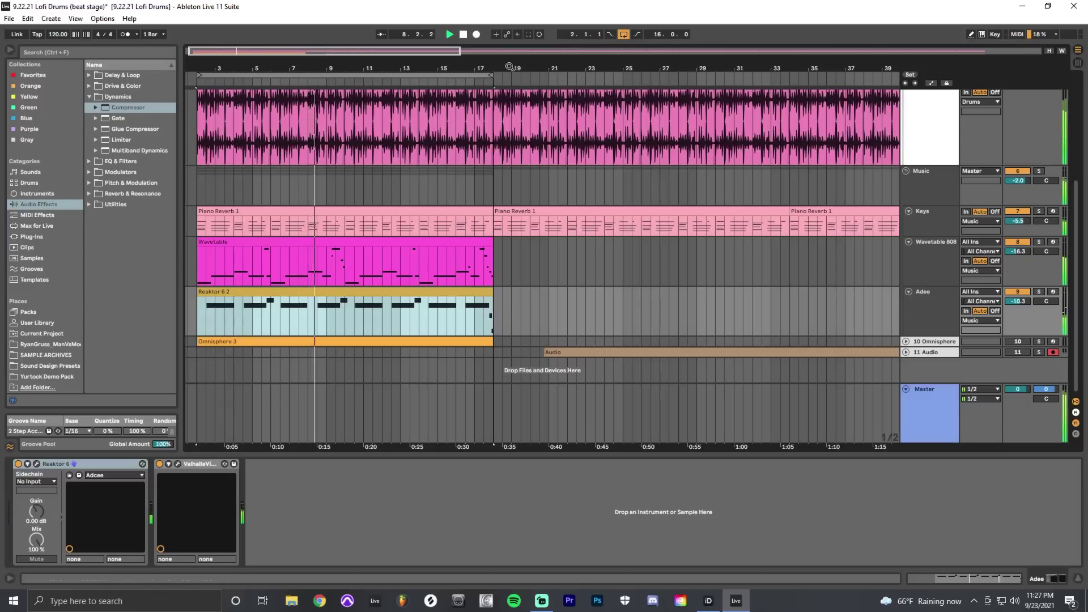
left_click(464, 35)
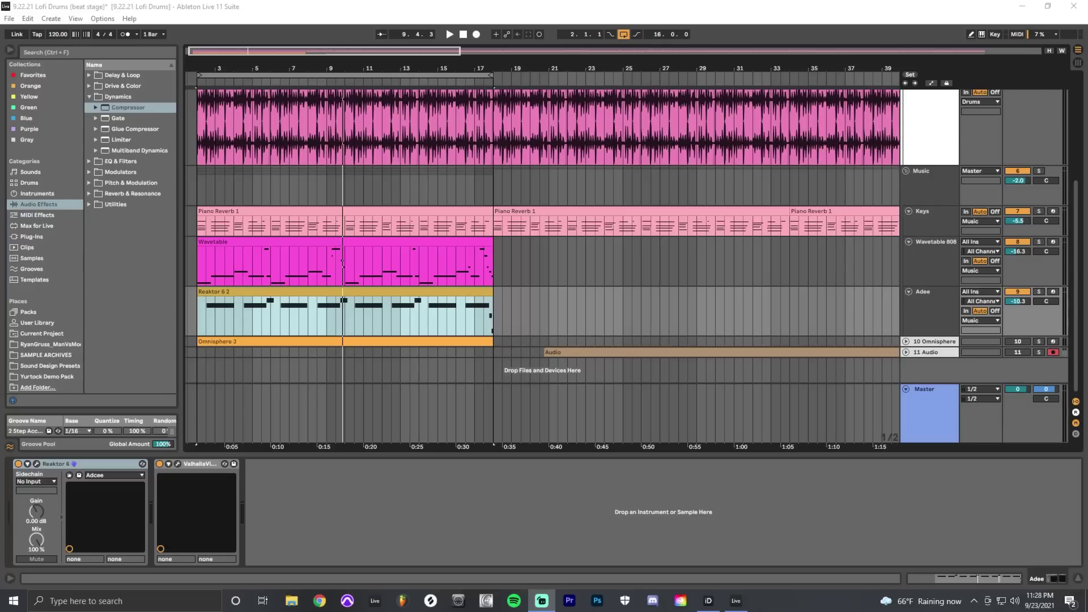
Examine the device chains of the Music group and the Tops Print track.
left_click(903, 192)
scroll(629, 257, "up", 5)
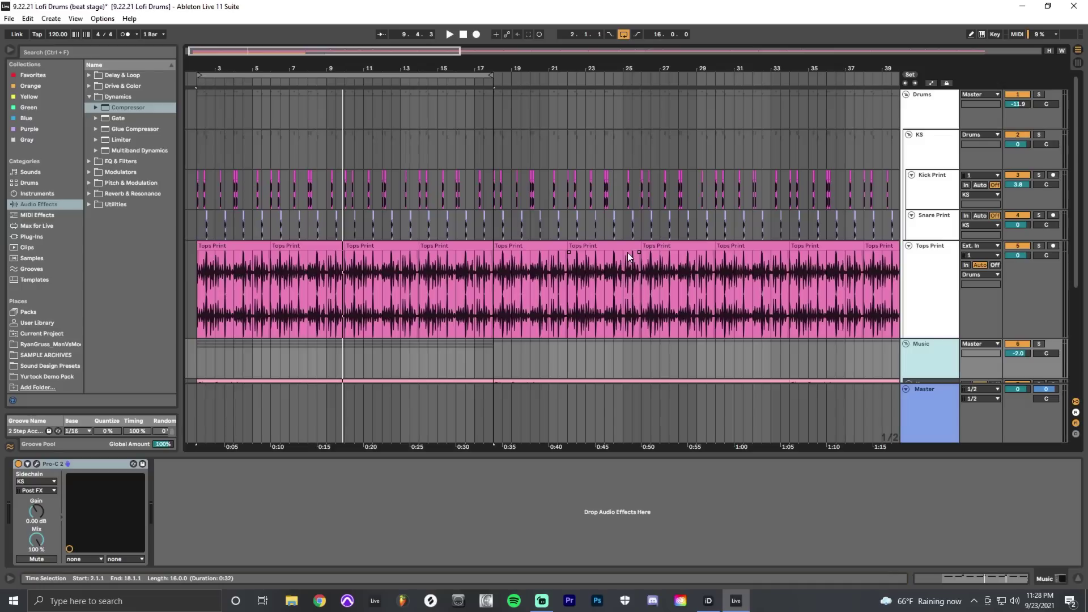
left_click(958, 297)
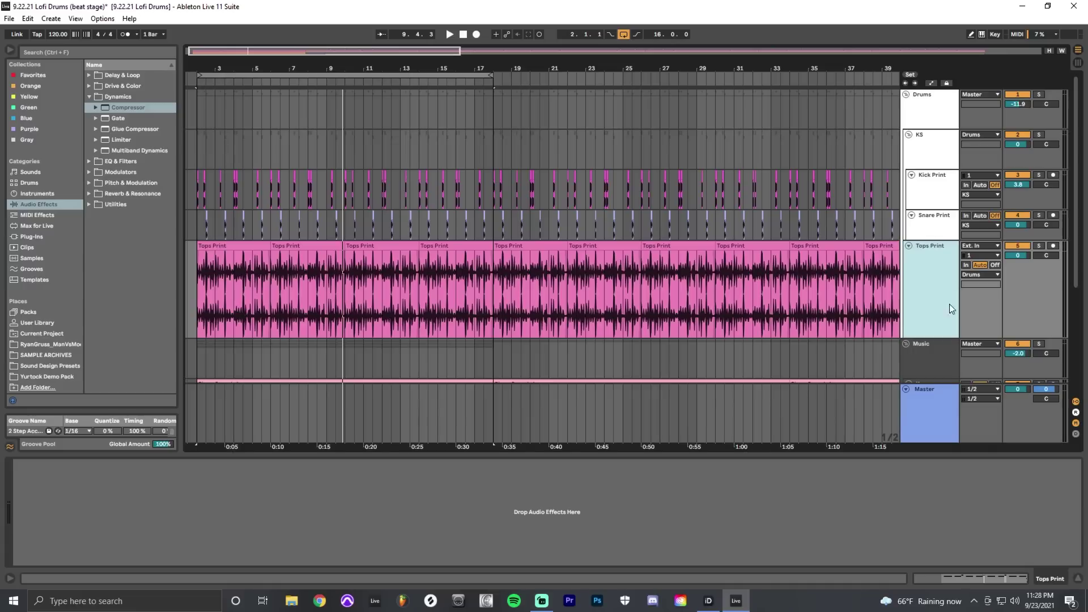
scroll(940, 262, "down", 5)
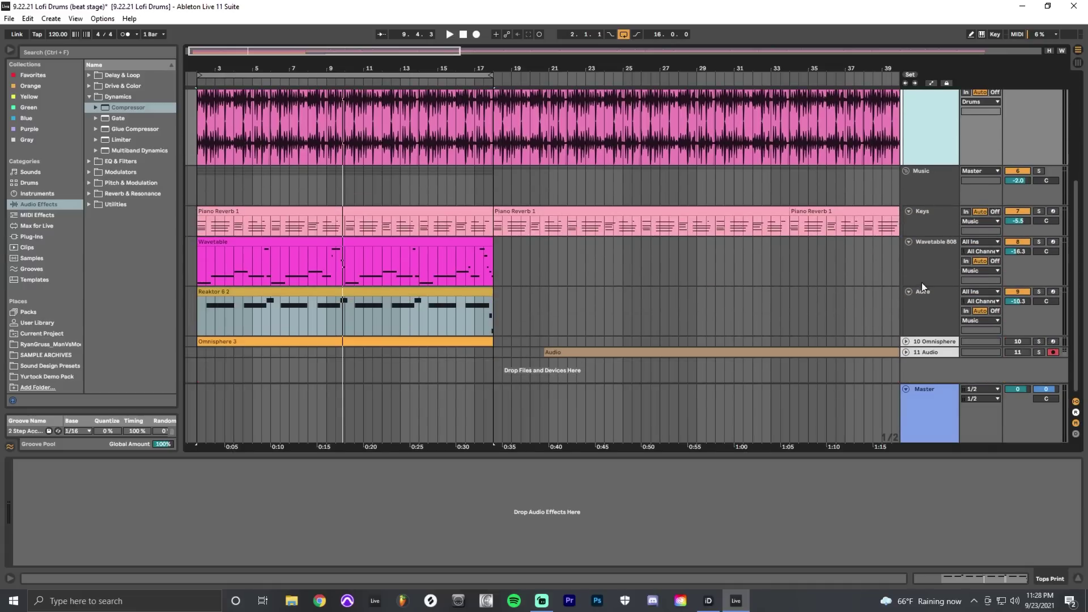
scroll(821, 307, "up", 5)
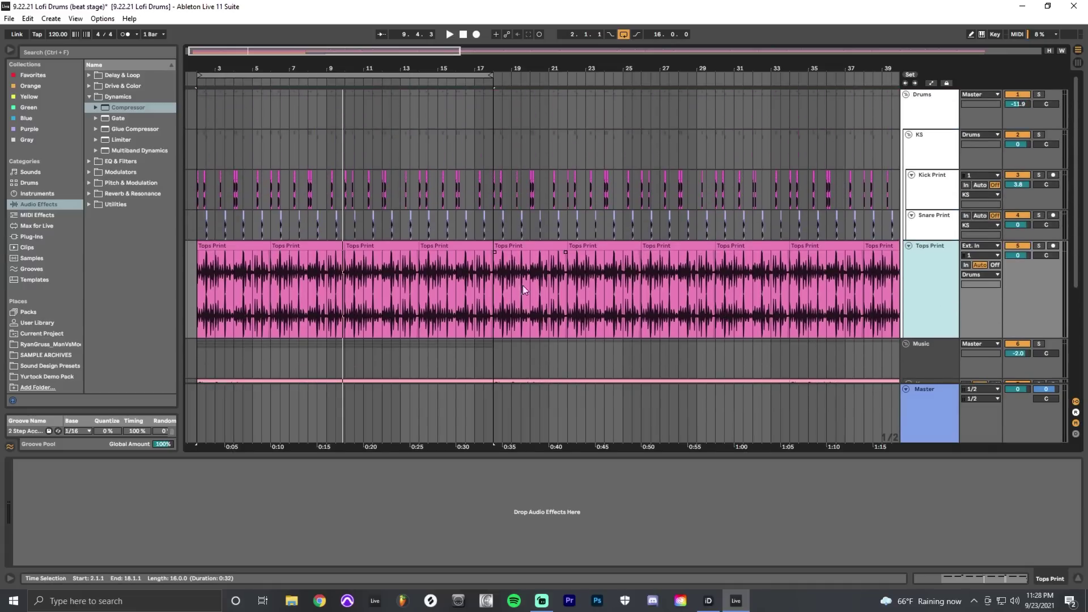
Review the repeated Tops Print clips and the Snare Print clips in the arrangement.
left_click(364, 251)
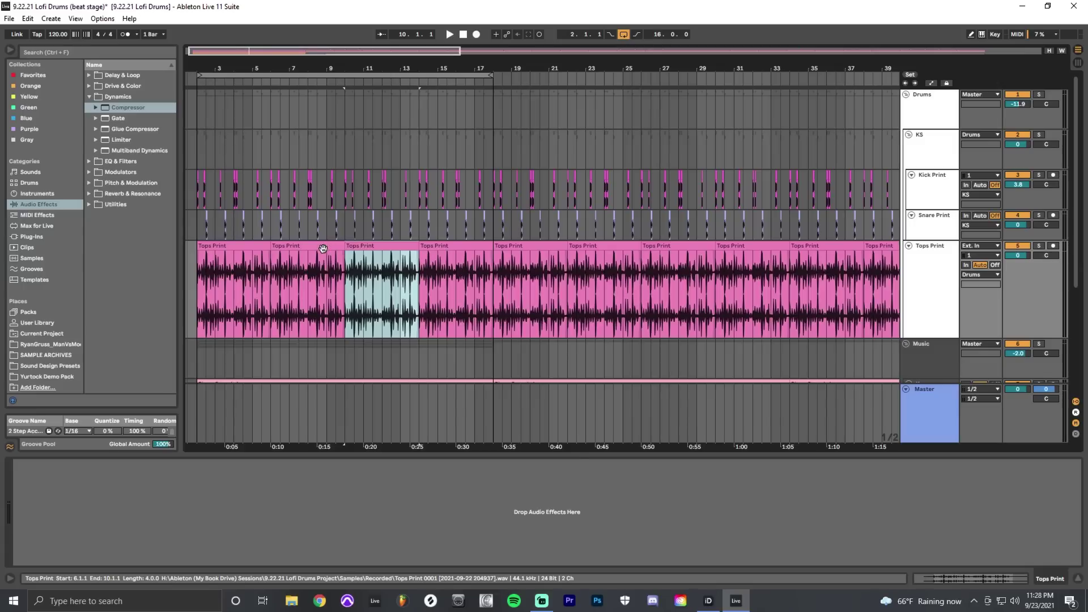
left_click_drag(282, 196, 373, 225)
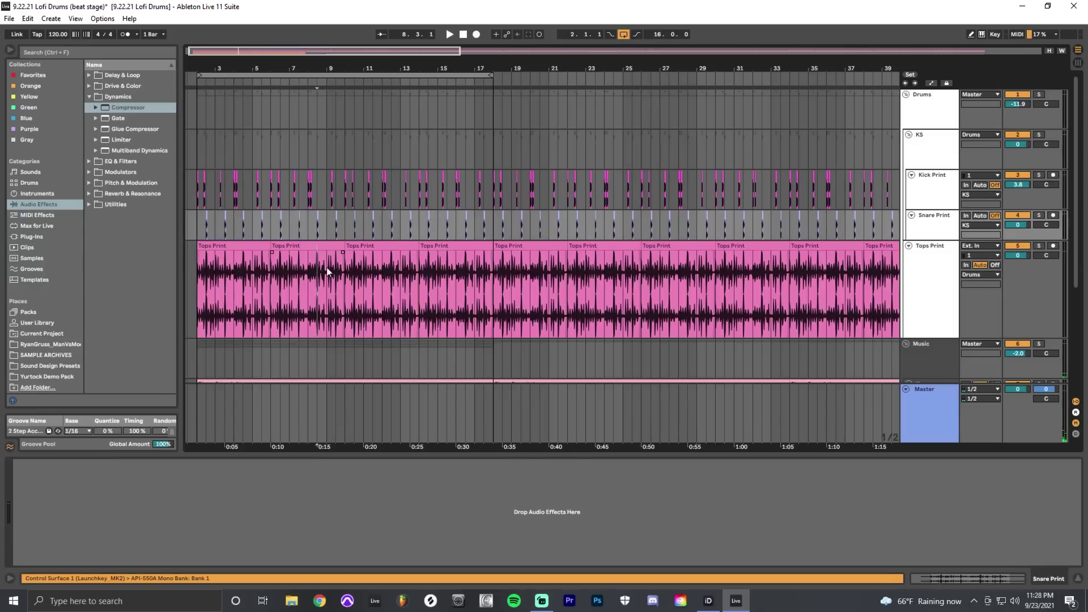
left_click_drag(318, 270, 404, 279)
left_click(447, 280)
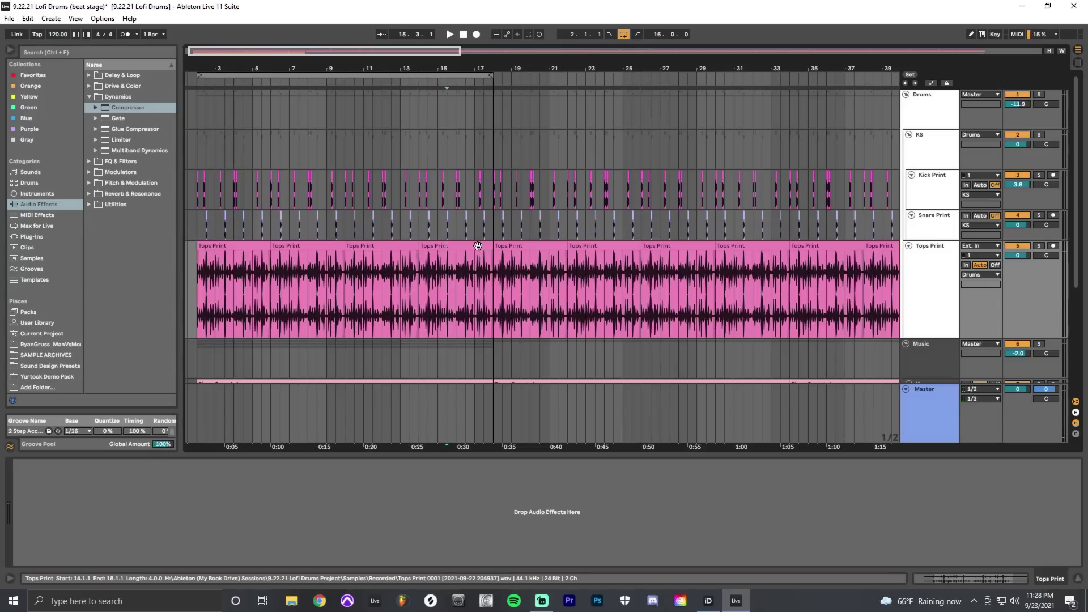
Check the Snare Print track and KS group devices, and view the KS group's Decapitator settings.
left_click(951, 157)
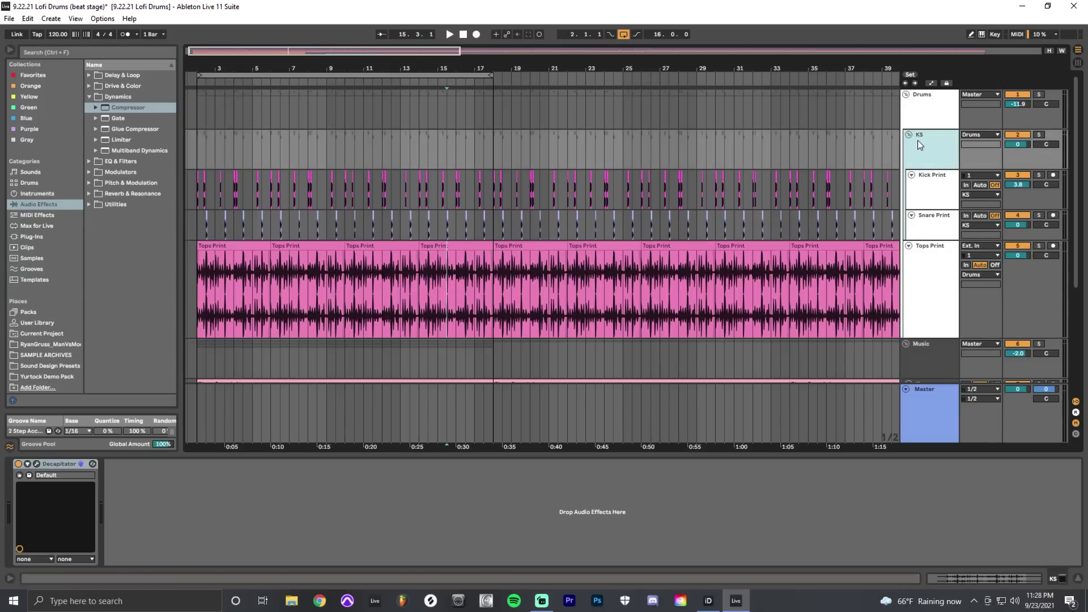
left_click(934, 226)
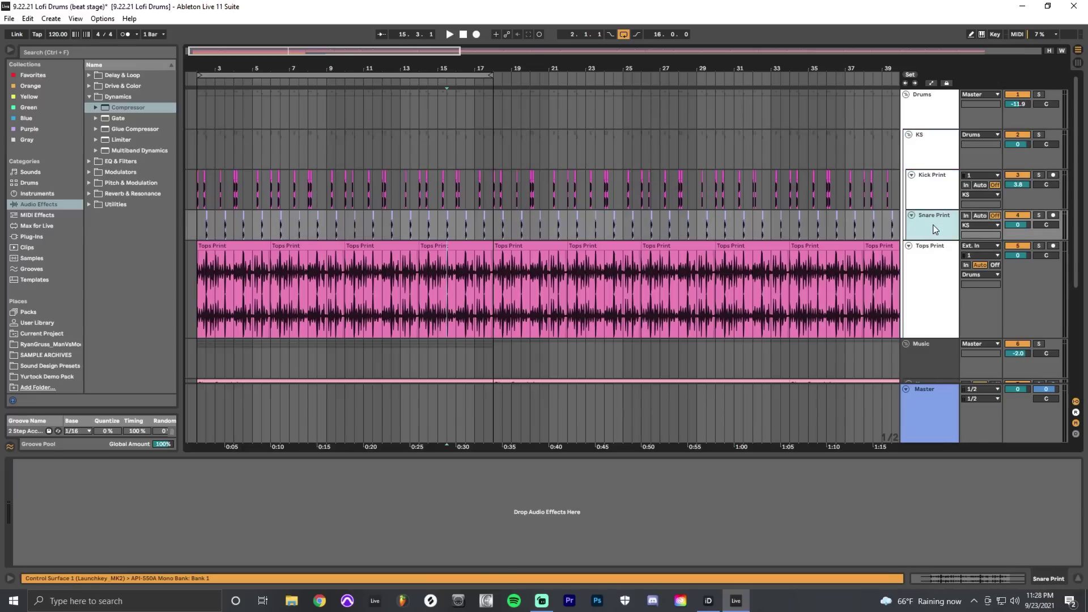
left_click(932, 159)
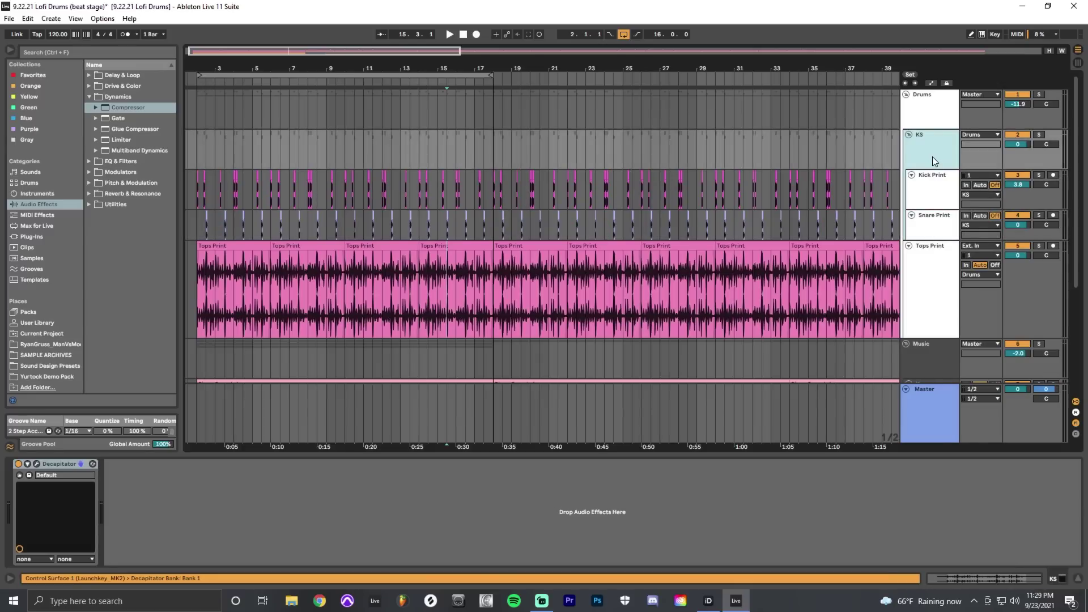
left_click(37, 463)
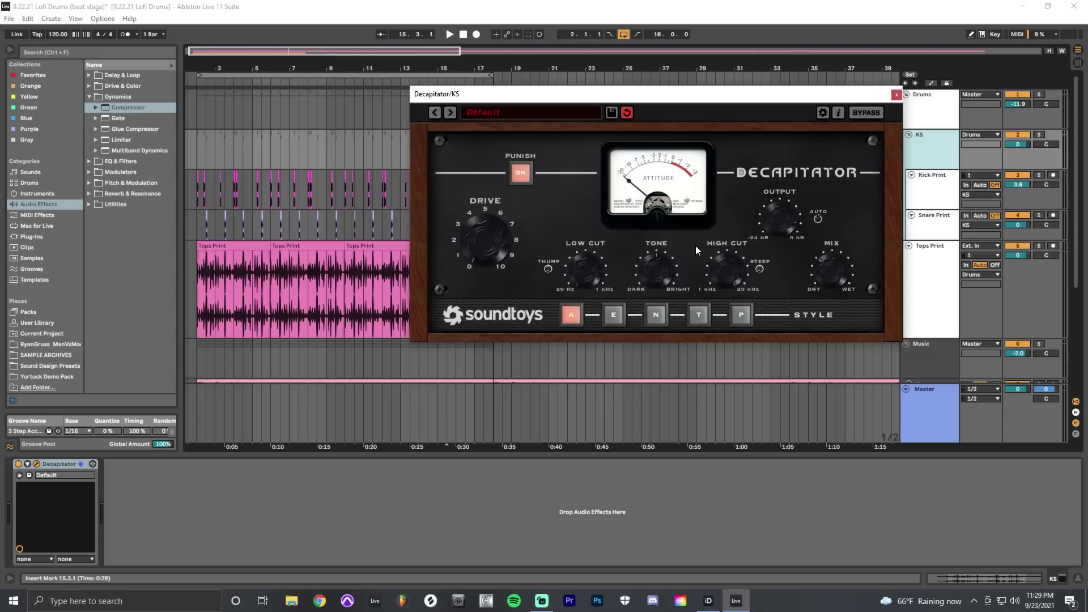
left_click(897, 94)
Review the devices on the Tops Print track, the KS, Drums and Music groups, and the Keys track.
left_click(932, 262)
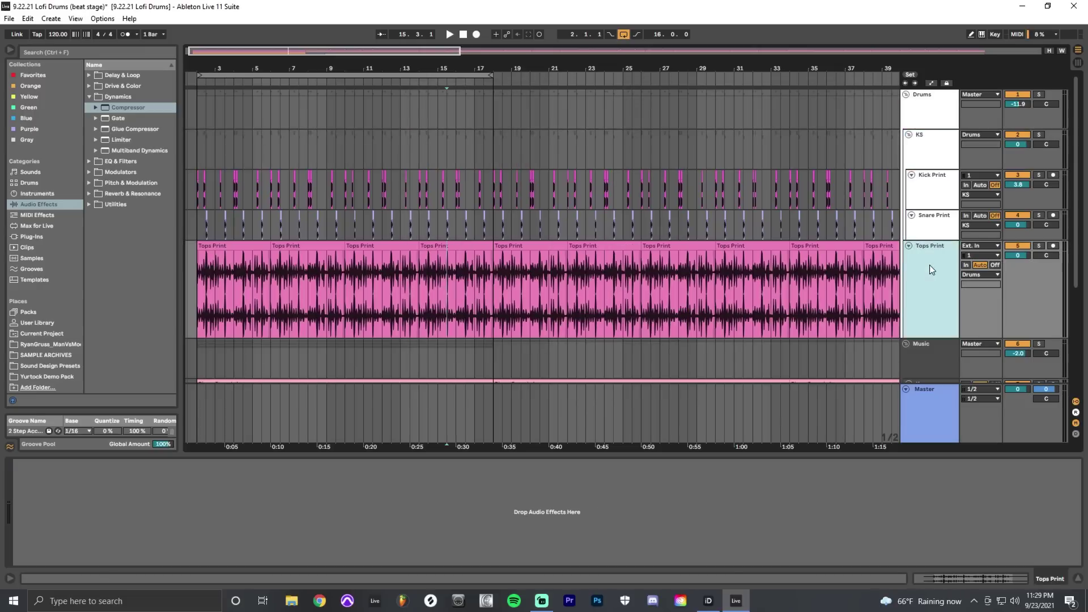
left_click(936, 140)
left_click(937, 103)
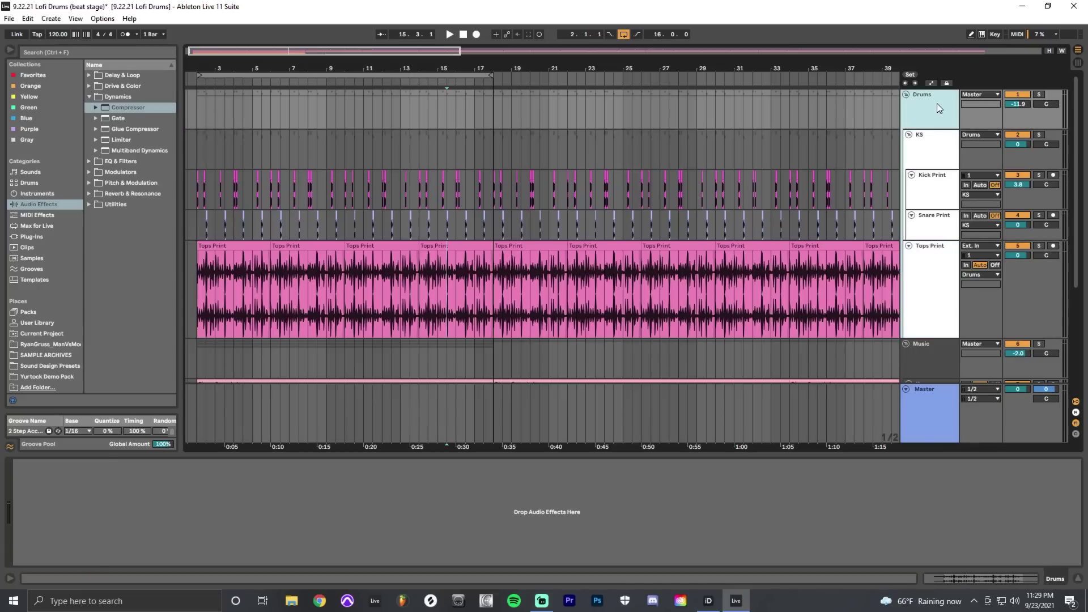
scroll(937, 104, "down", 5)
left_click(938, 197)
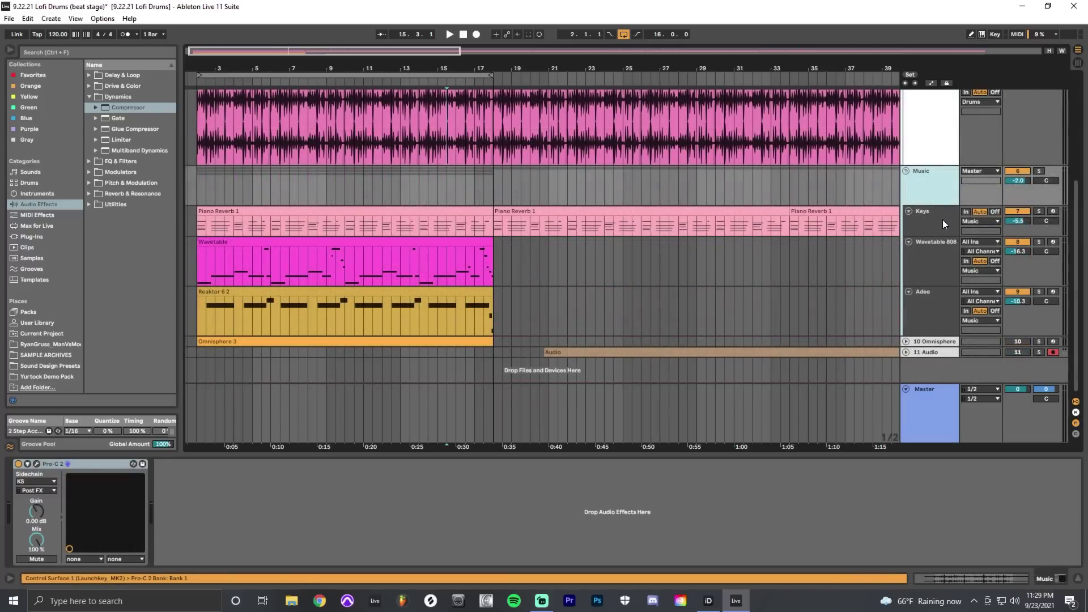
left_click(941, 217)
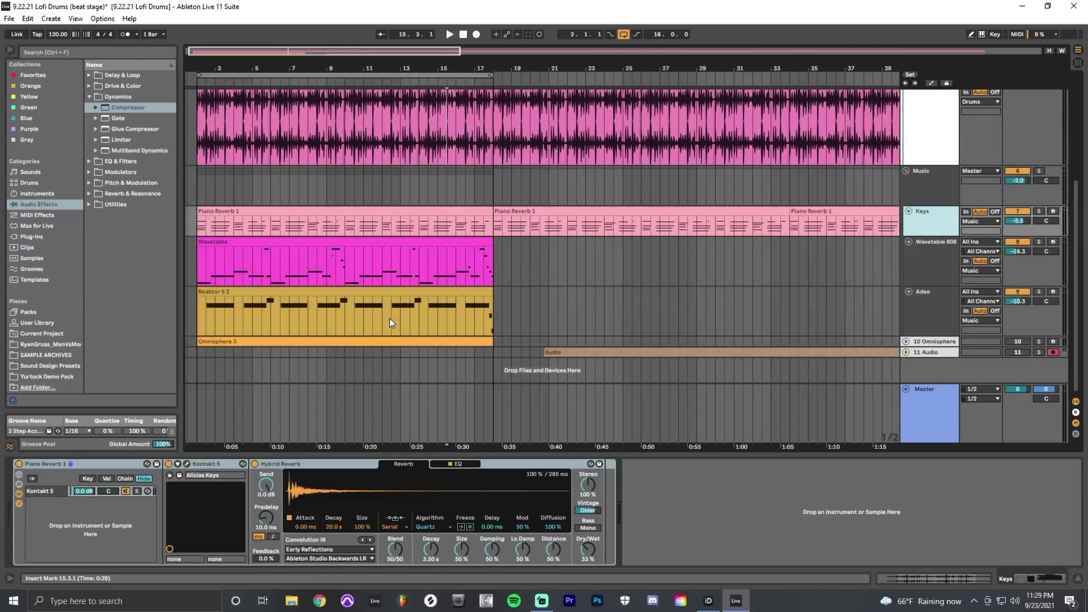
Play the loop with the Music group's Pro-C 2 open to view its ducking, and check its style options, keeping Clean.
left_click(926, 192)
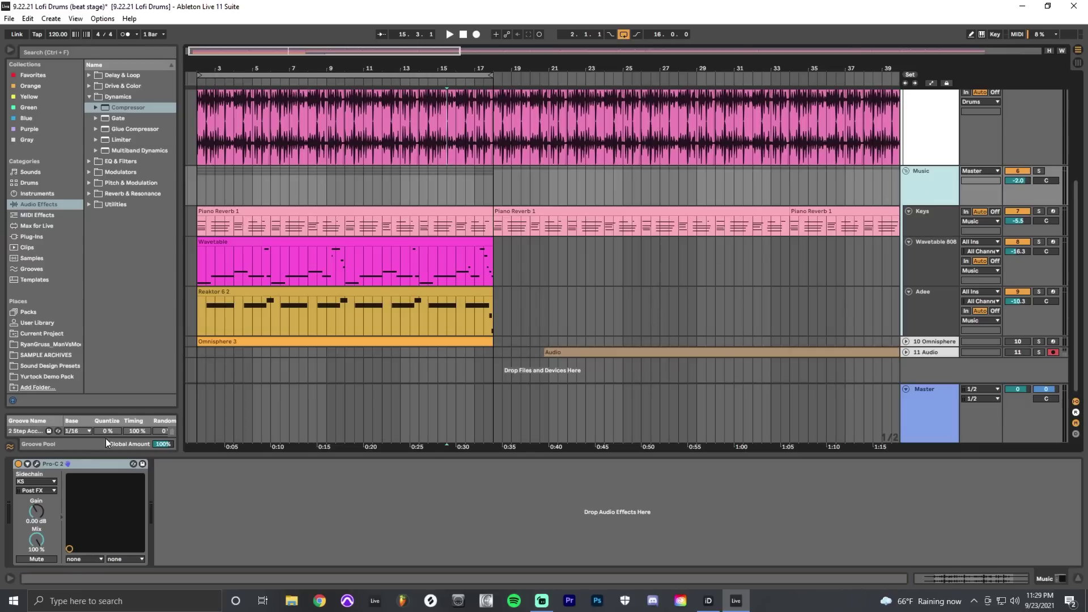
left_click(36, 464)
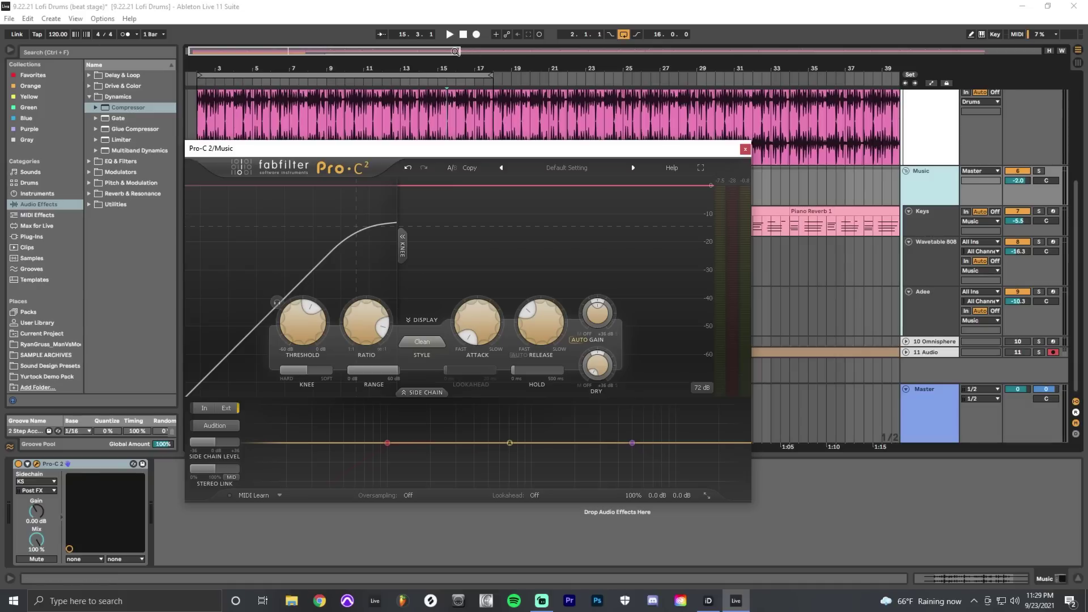
left_click(446, 77)
key("space")
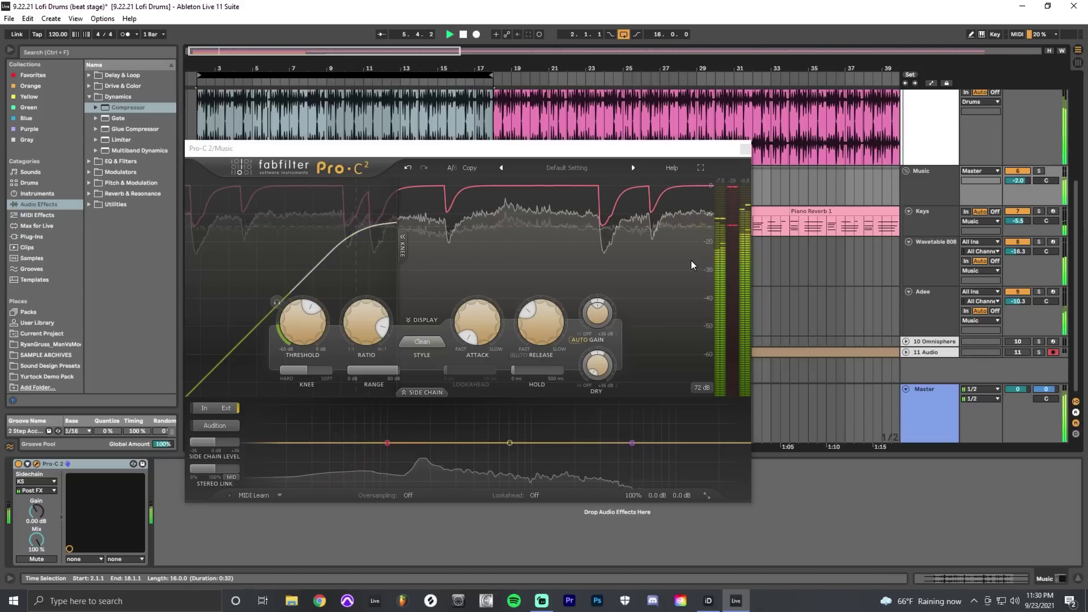
left_click(464, 36)
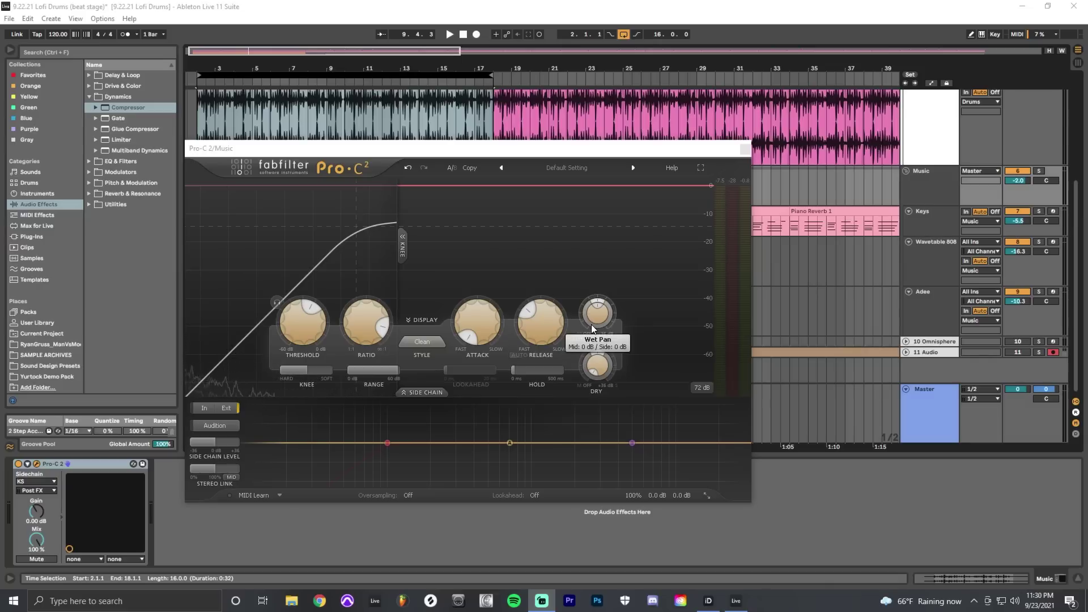
left_click(432, 342)
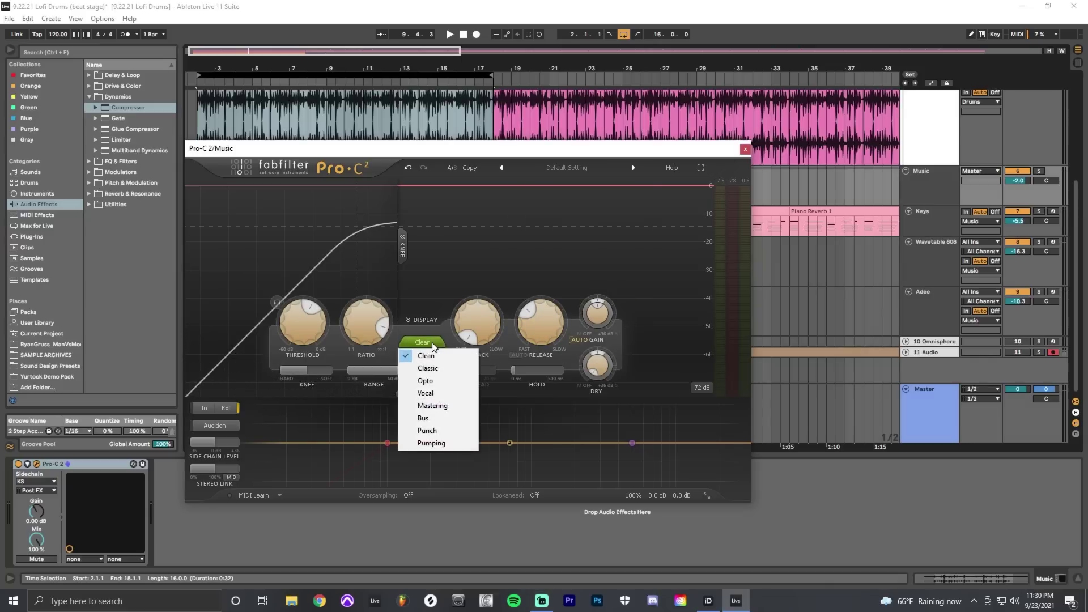
left_click(426, 357)
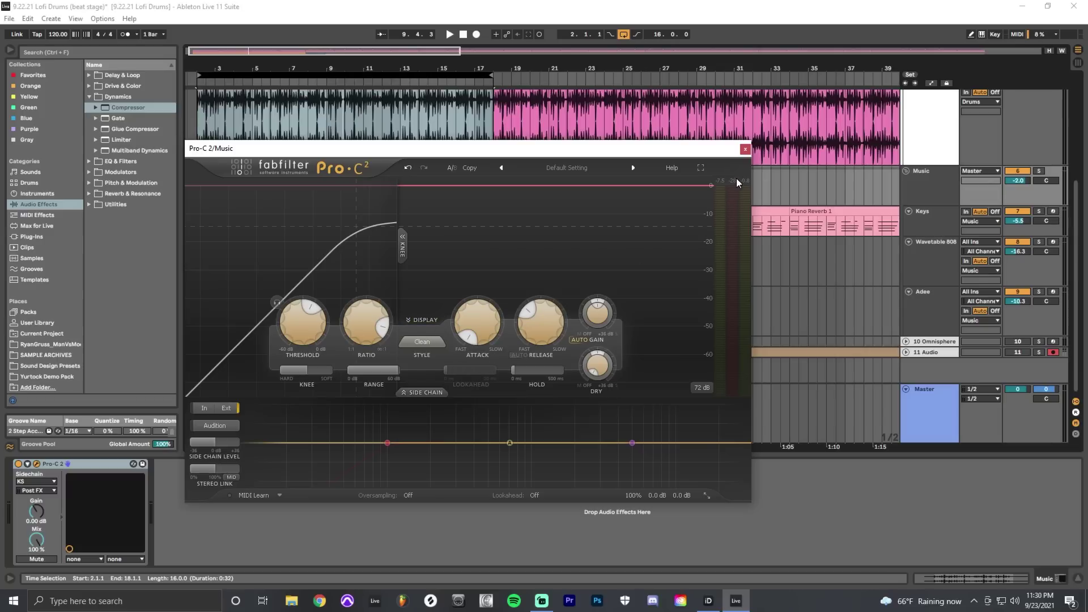
Add Live's Compressor after Pro-C 2 on the Music group and set its sidechain source to KS.
key("Return")
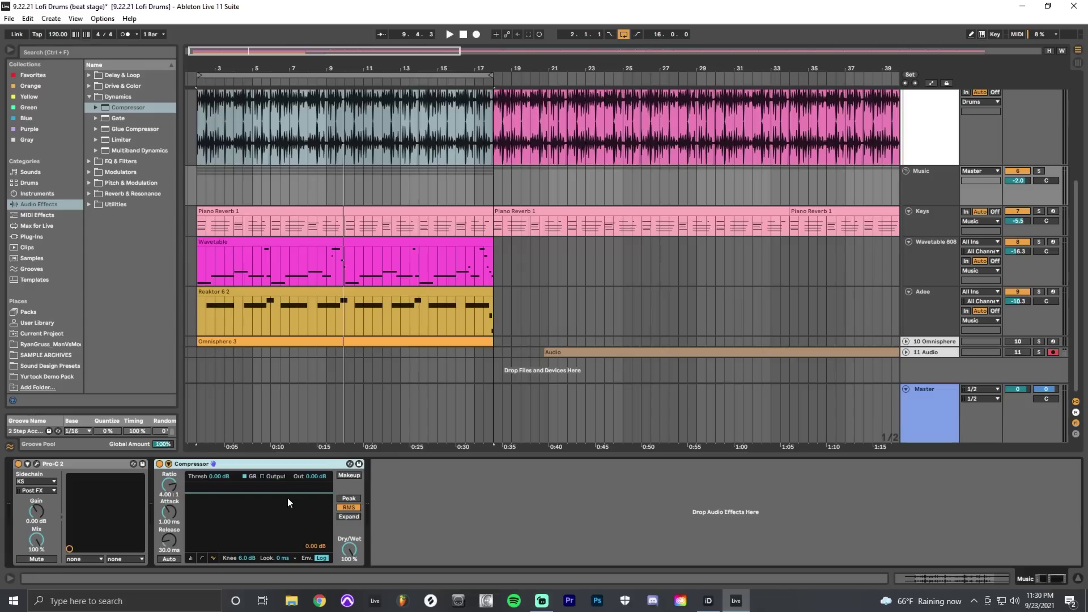
left_click(168, 464)
left_click(178, 492)
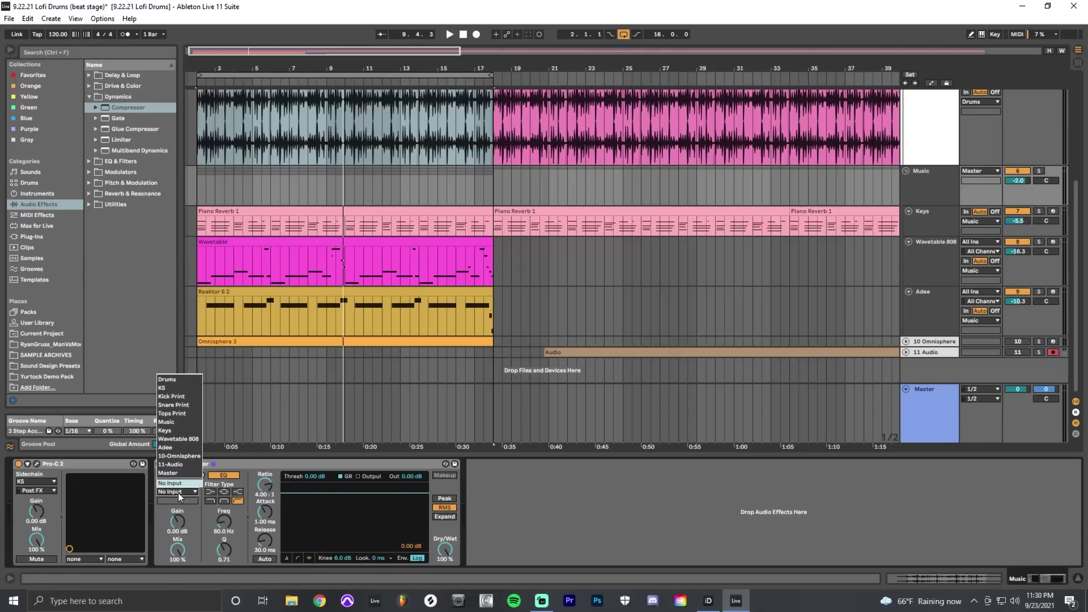
left_click(179, 390)
Revisit the KS and Music groups' devices, and display the Master track's device chain.
scroll(801, 317, "up", 3)
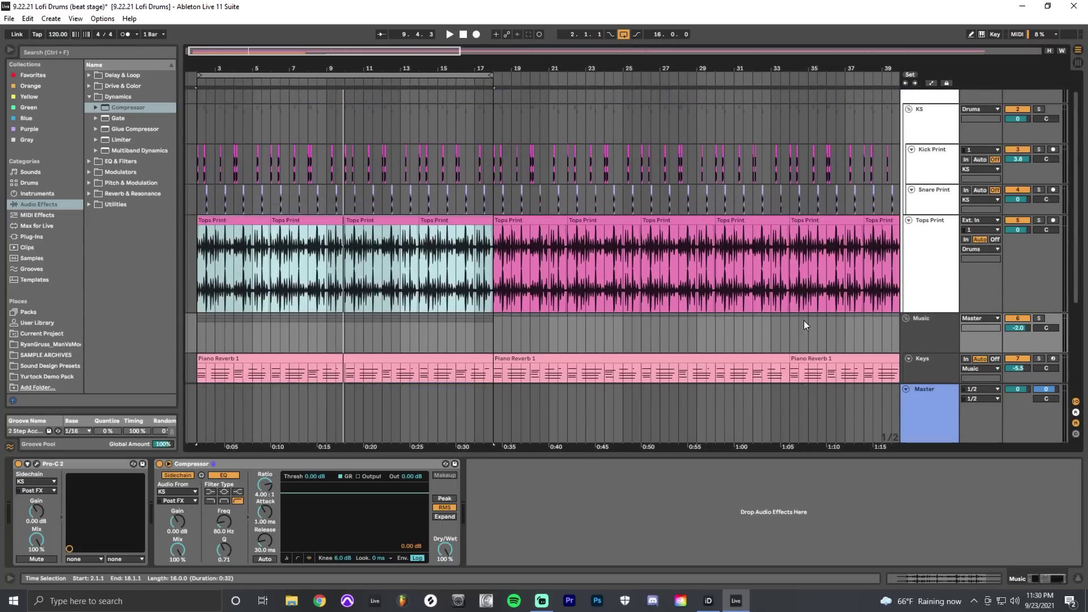
left_click(914, 165)
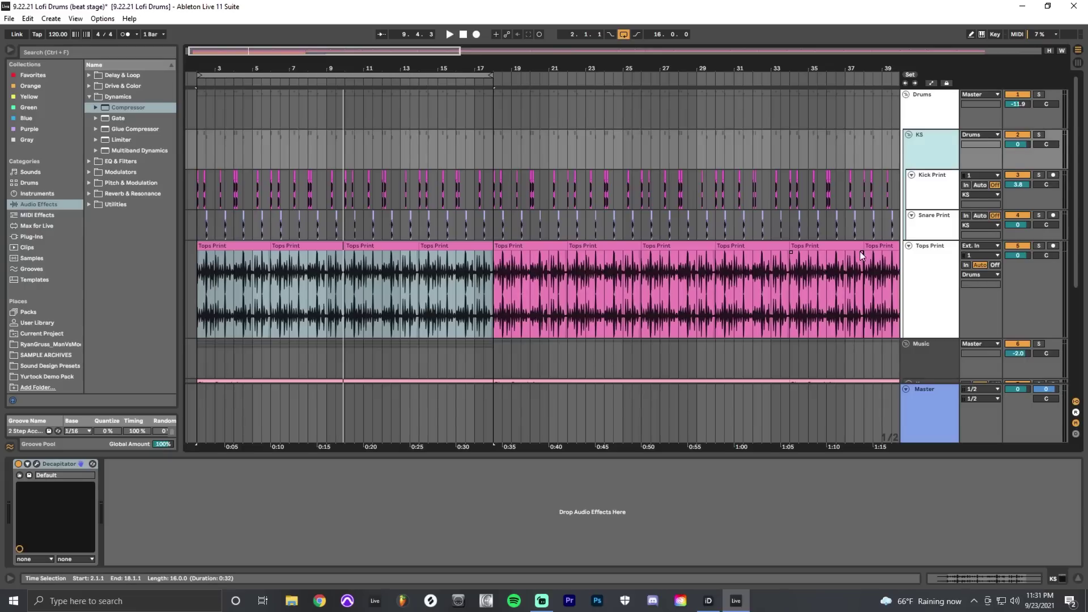
scroll(844, 261, "down", 5)
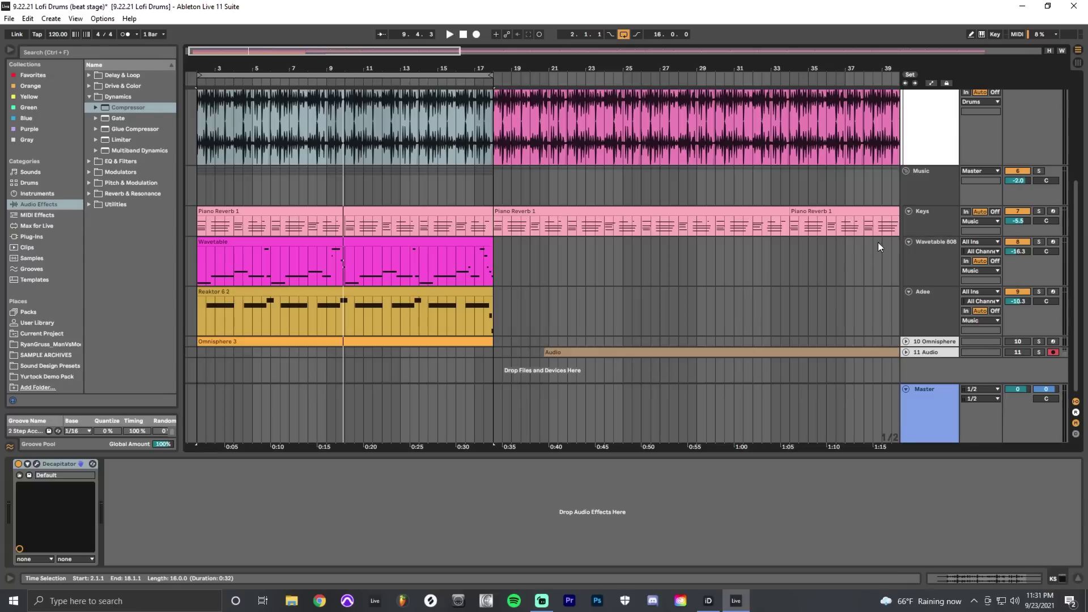
left_click(930, 194)
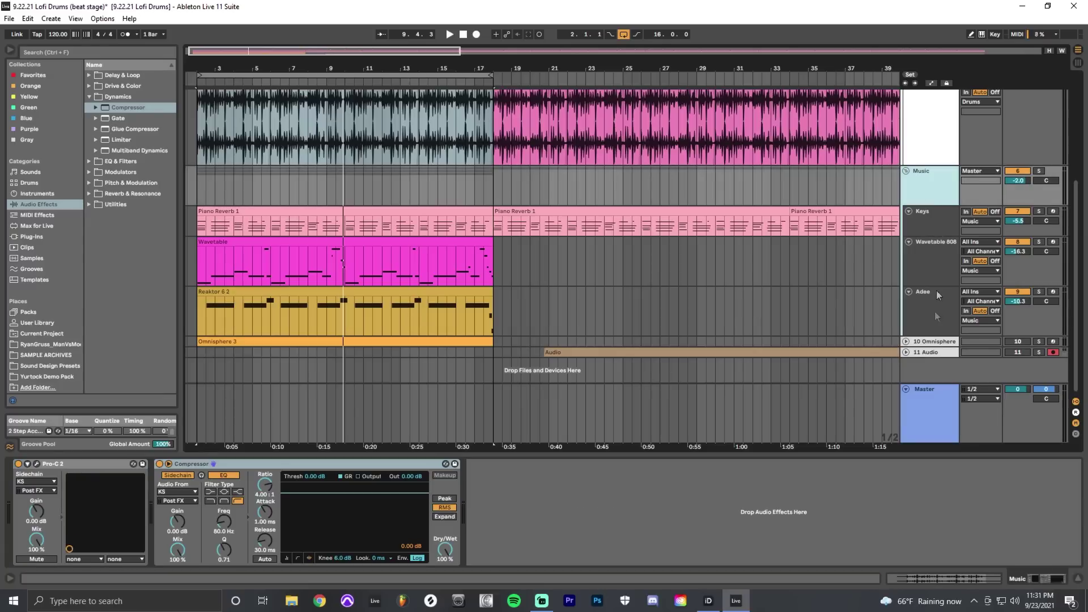
left_click(932, 423)
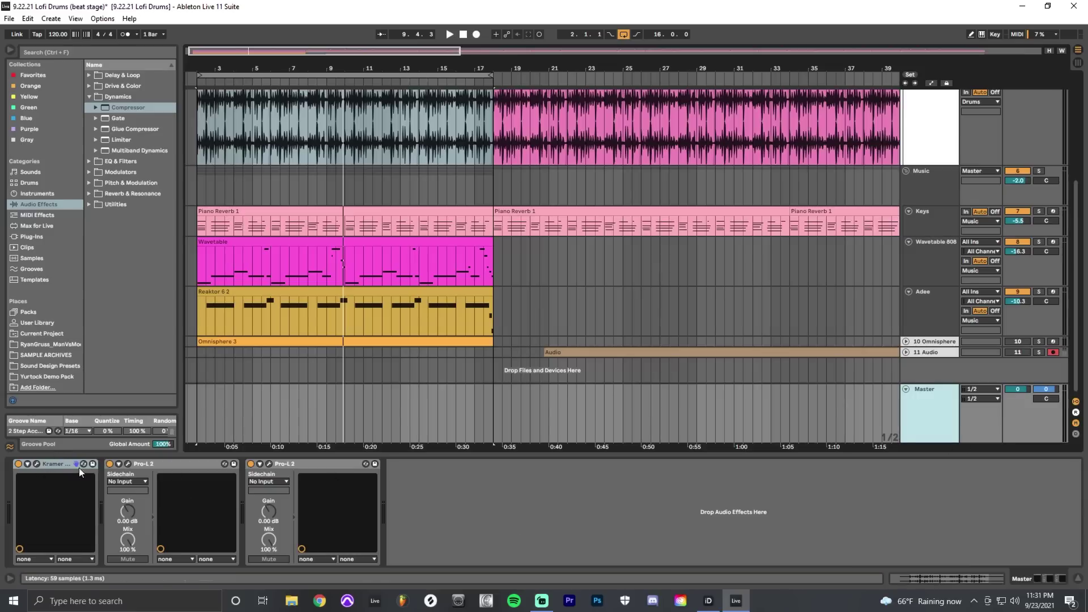
View the Kramer Tape plug-in's settings on the Master track, moving its window clear, and close it.
left_click(36, 463)
left_click_drag(307, 86, 558, 153)
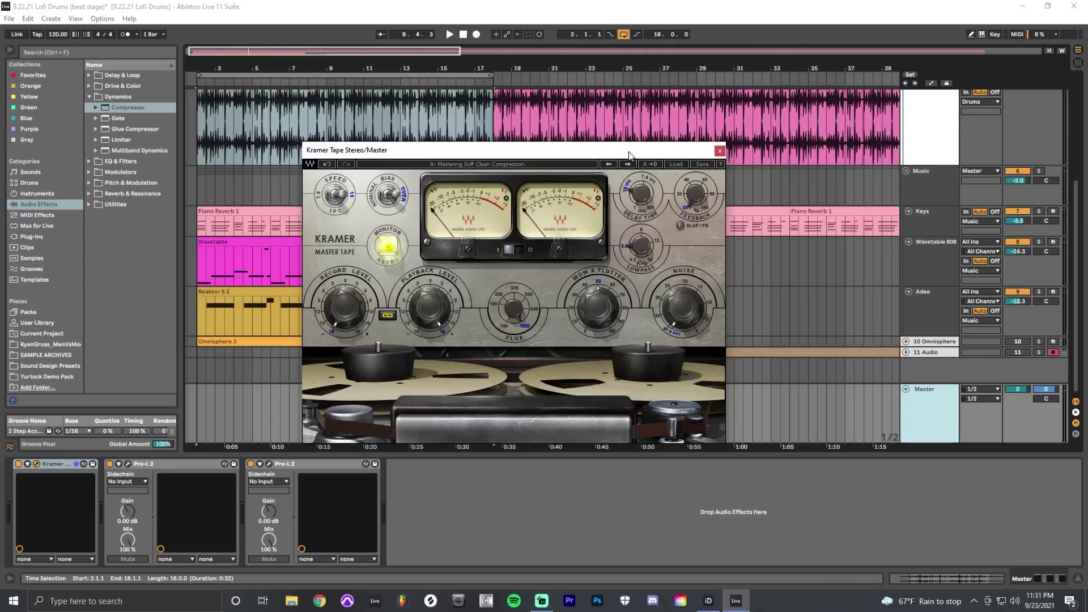
left_click(719, 150)
Inspect the gain and output level of the first Pro-L 2 limiter on the Master track.
left_click(128, 463)
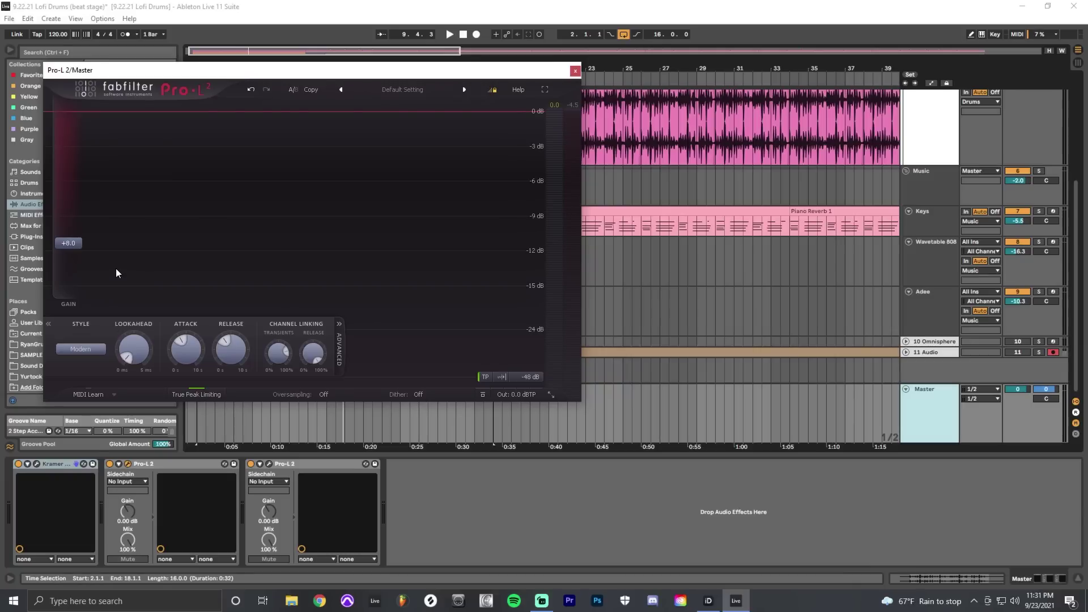
left_click(174, 462)
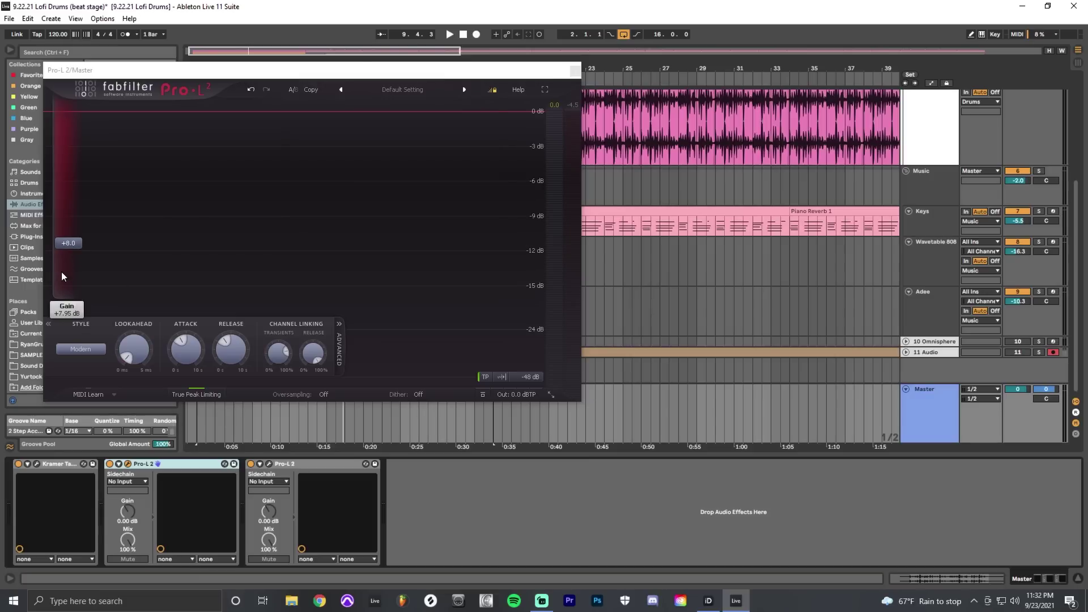
mouse_move(515, 387)
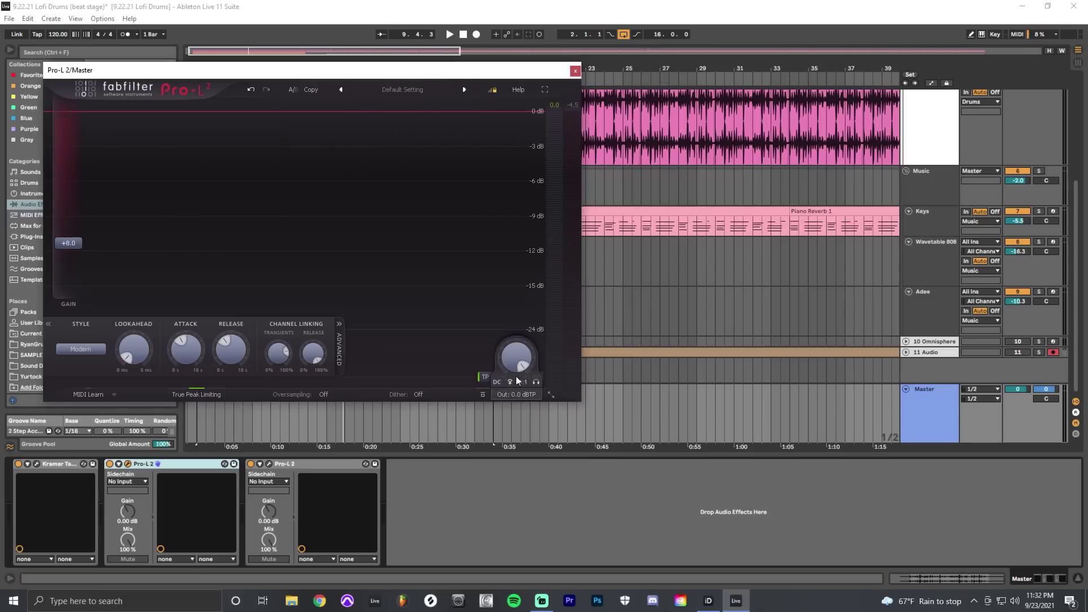
mouse_move(522, 361)
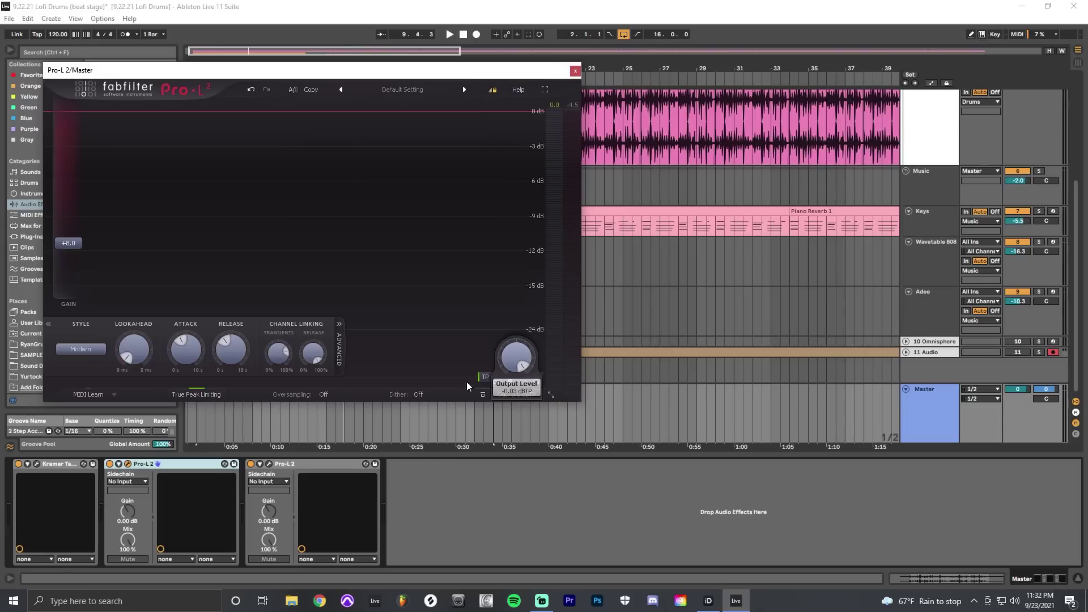
Inspect the second Master Pro-L 2's gain, output level and oversampling options, keeping oversampling Off, and close both limiter windows.
left_click(272, 467)
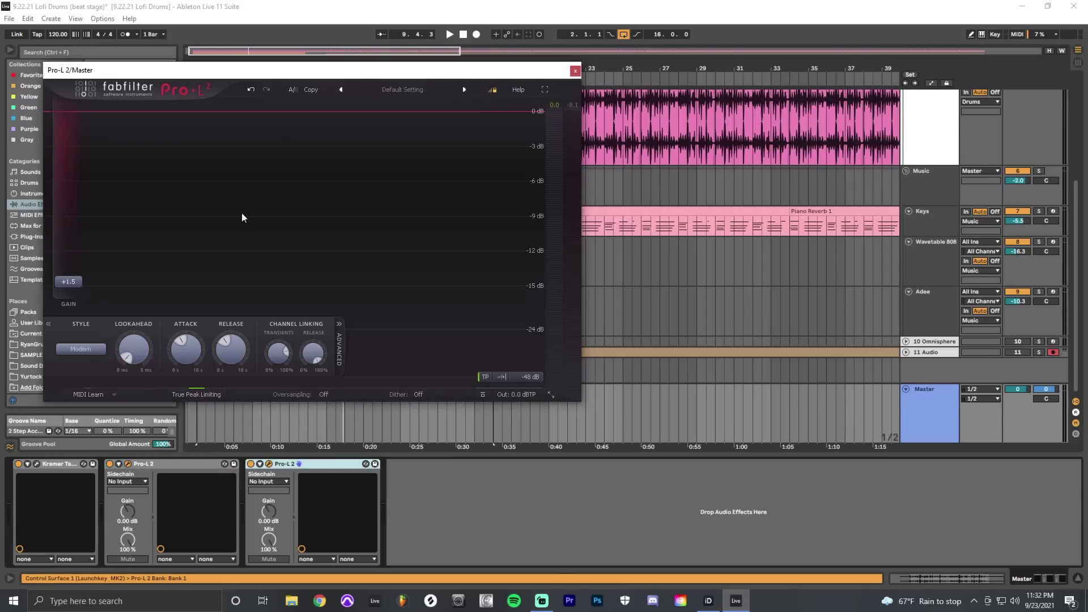
mouse_move(117, 314)
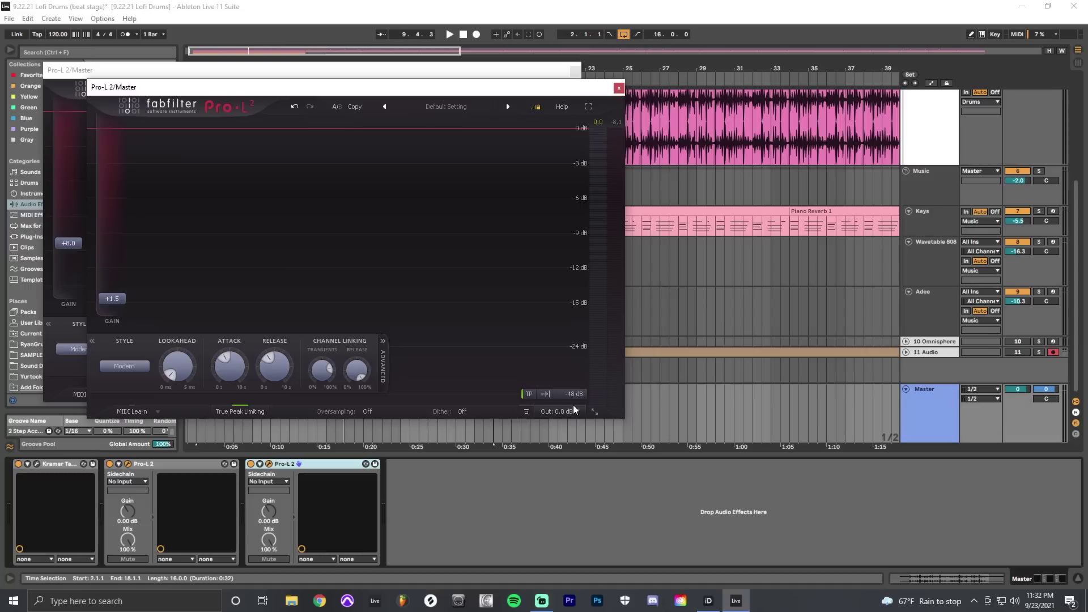
mouse_move(572, 415)
mouse_move(565, 383)
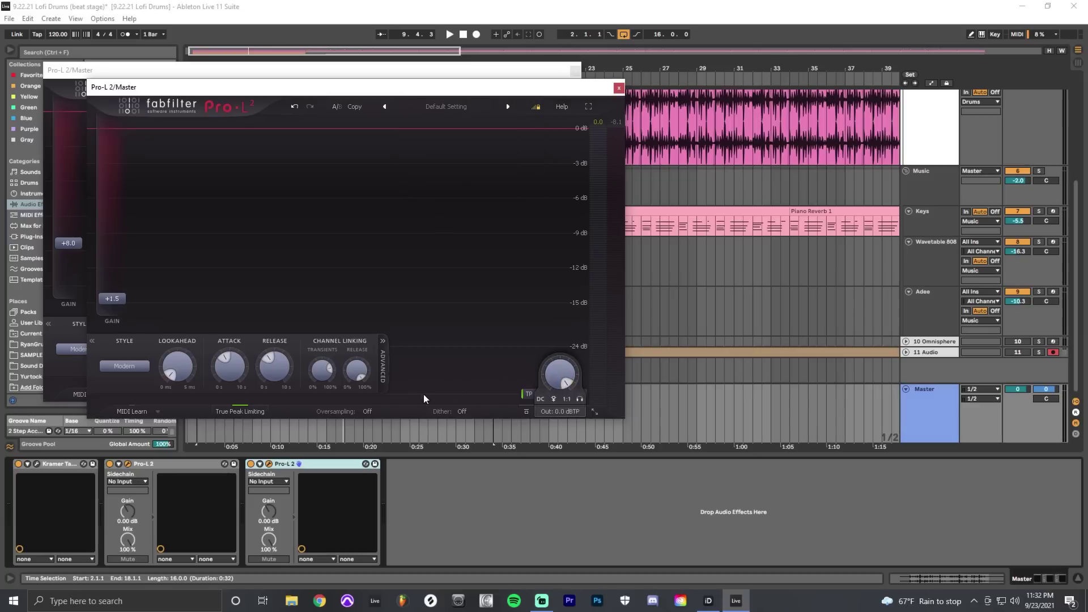
left_click(371, 412)
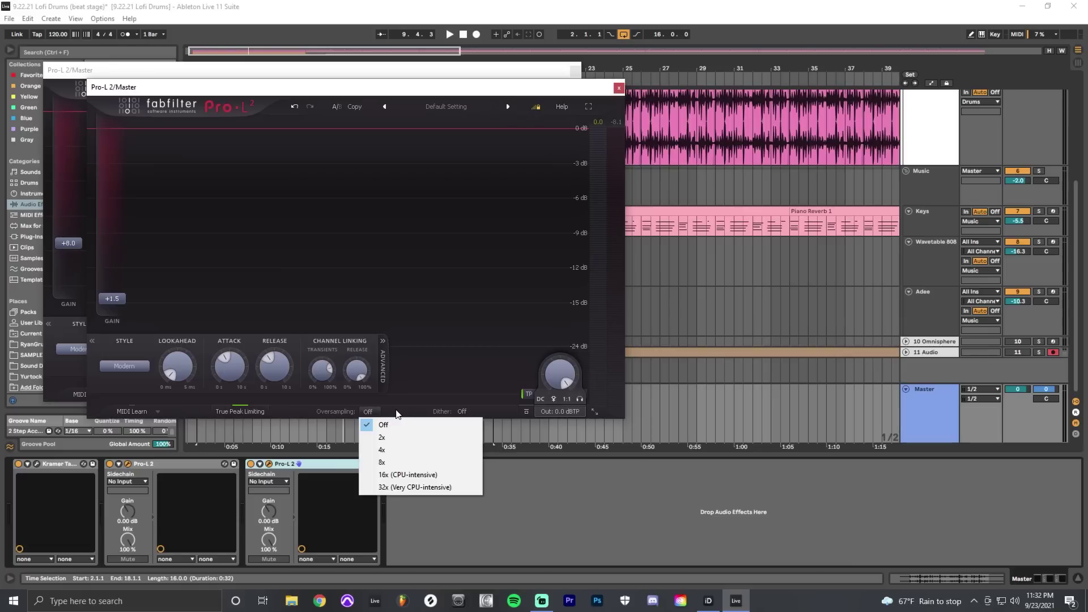
left_click(396, 414)
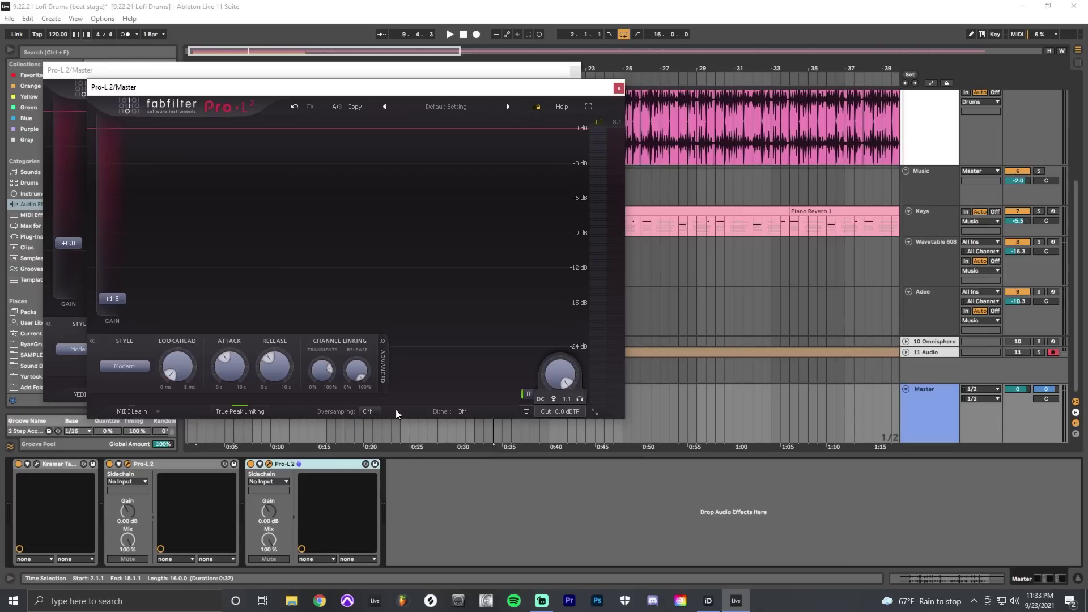
left_click(618, 88)
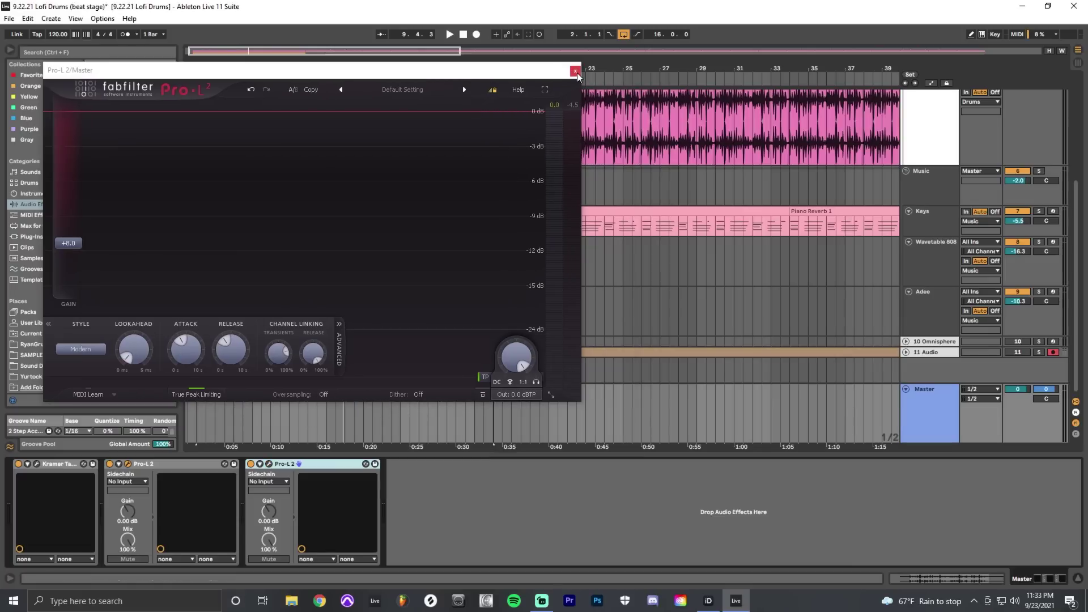
left_click(575, 72)
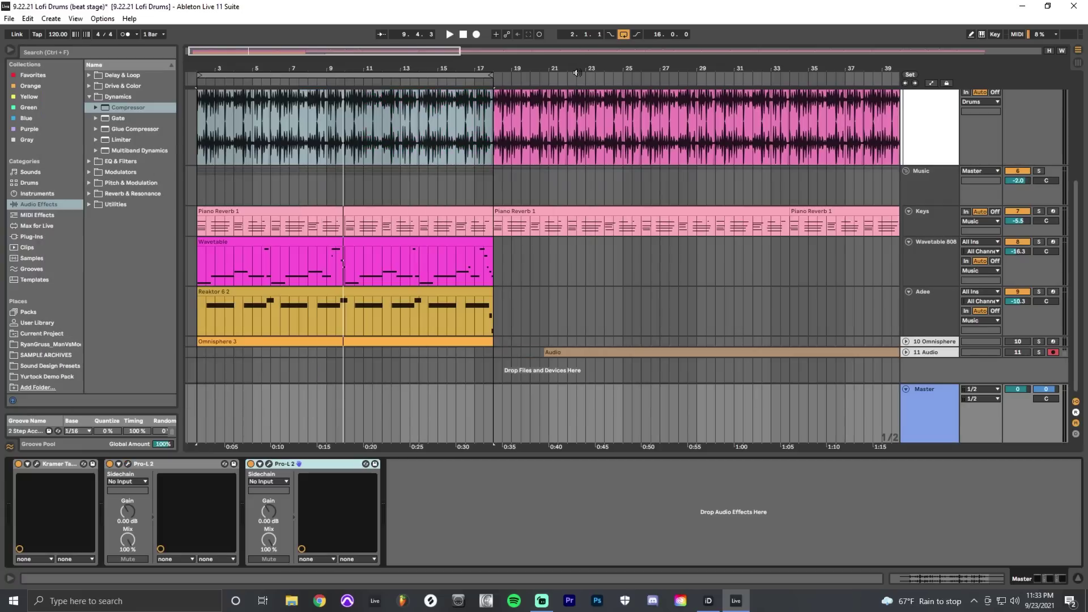